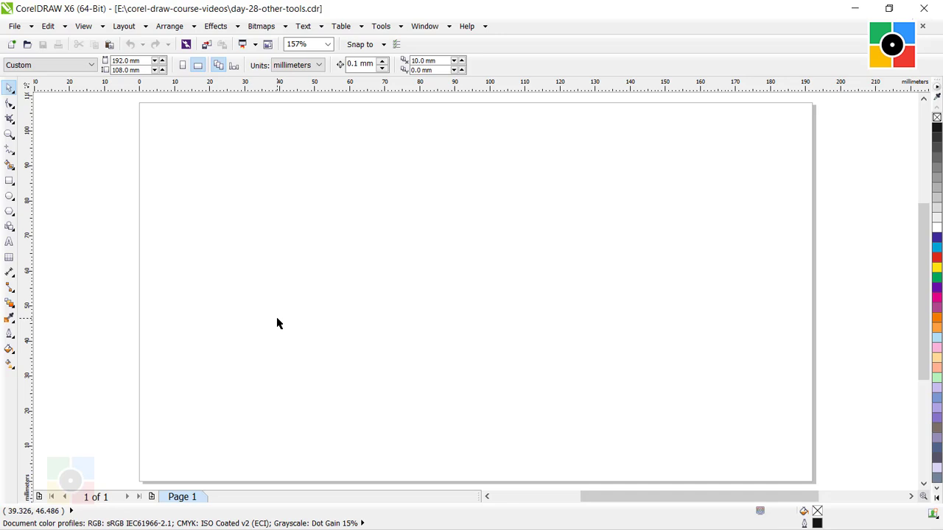
{"action": "left_click", "coordinate": [360, 226]}
{"action": "left_click", "coordinate": [332, 322]}
{"action": "left_click", "coordinate": [380, 228]}
{"action": "left_click", "coordinate": [396, 249]}
{"action": "key", "text": "F6"}
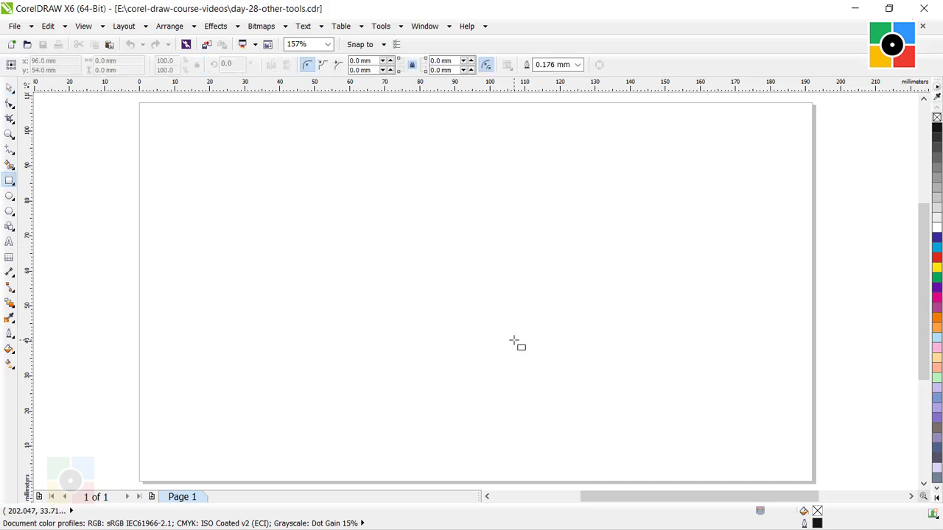
{"action": "left_click", "coordinate": [644, 231]}
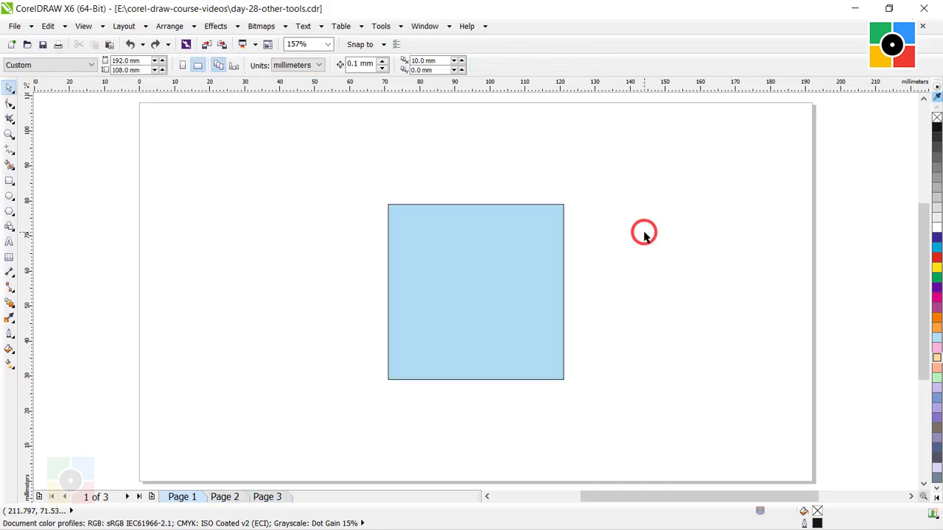
Select the blue square on Page 1 and set up the Smudge Brush with a 5 mm nib size and 45° tilt.
{"action": "left_click", "coordinate": [482, 252]}
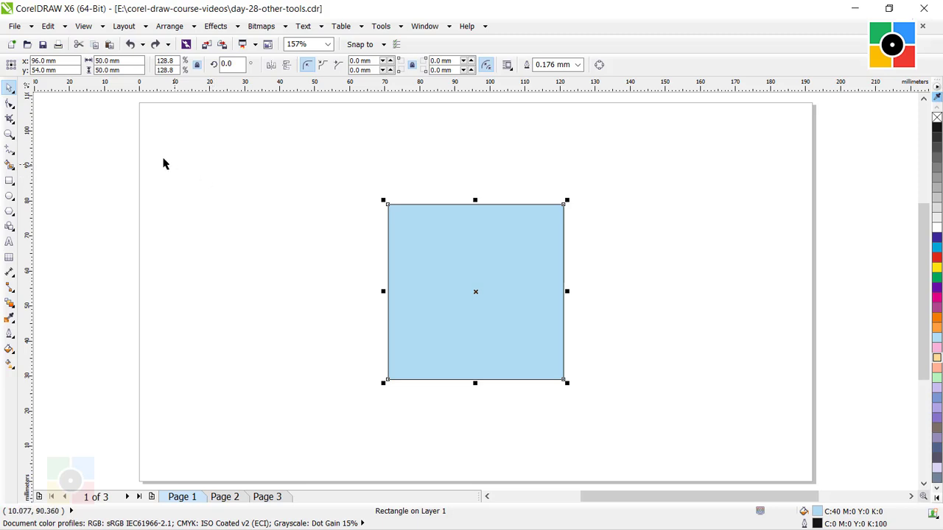
{"action": "left_click", "coordinate": [11, 105]}
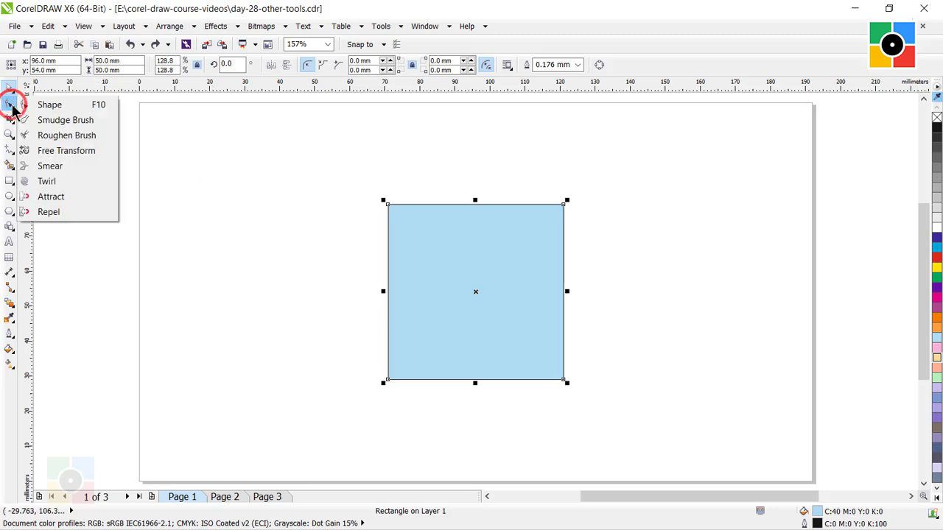
{"action": "left_click", "coordinate": [61, 123]}
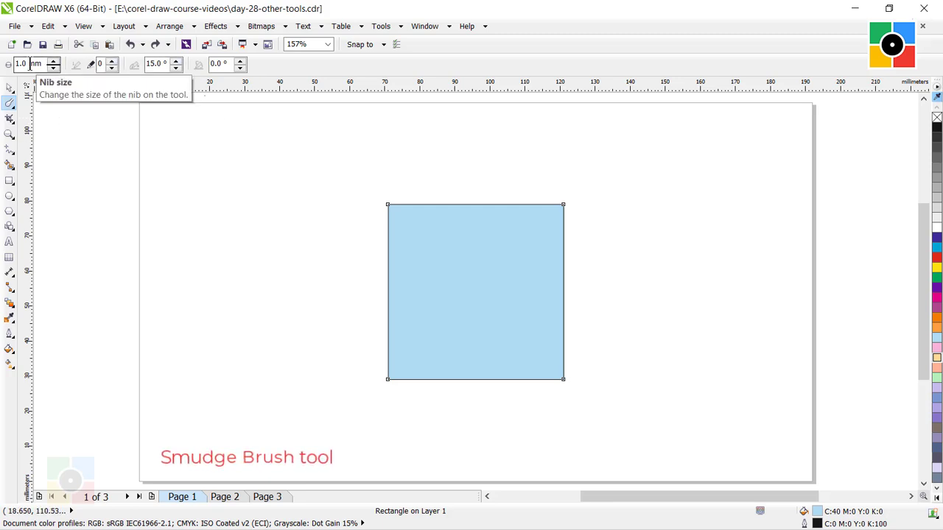
{"action": "double_click", "coordinate": [27, 65]}
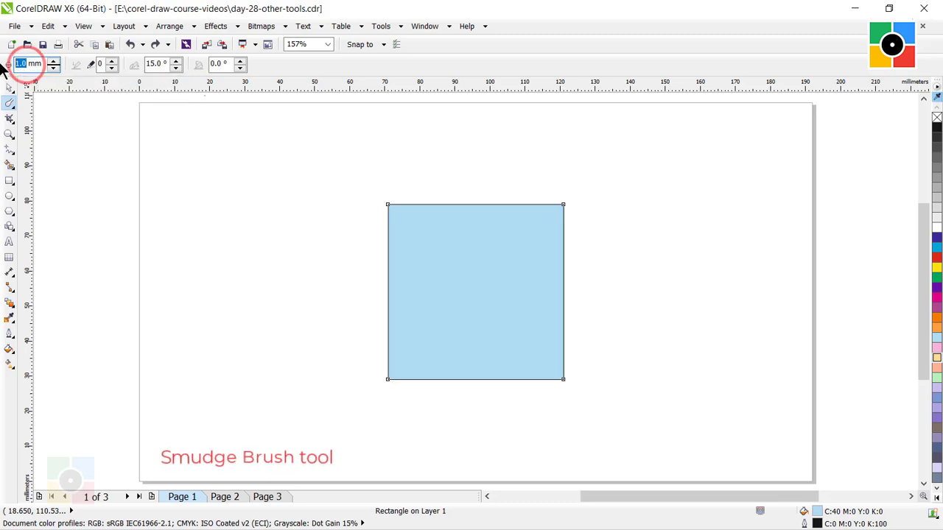
{"action": "type", "text": "5"}
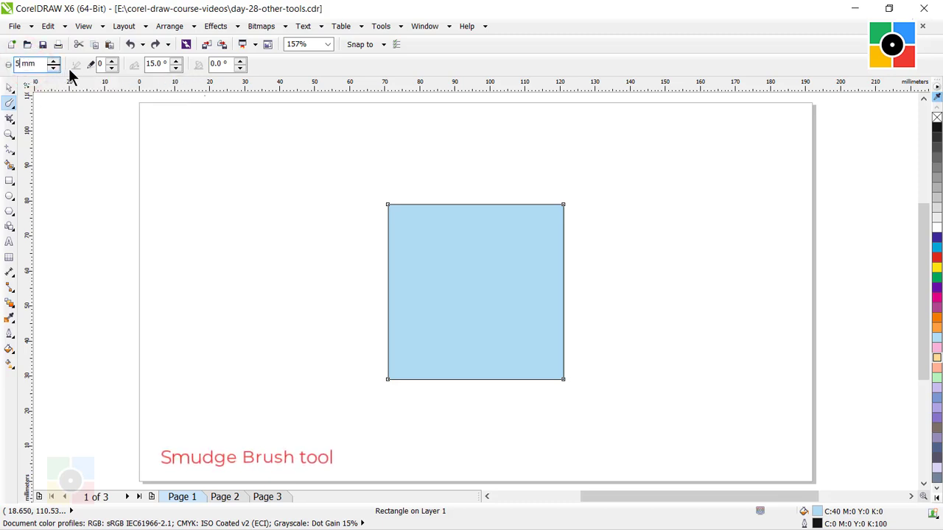
{"action": "left_click", "coordinate": [101, 65]}
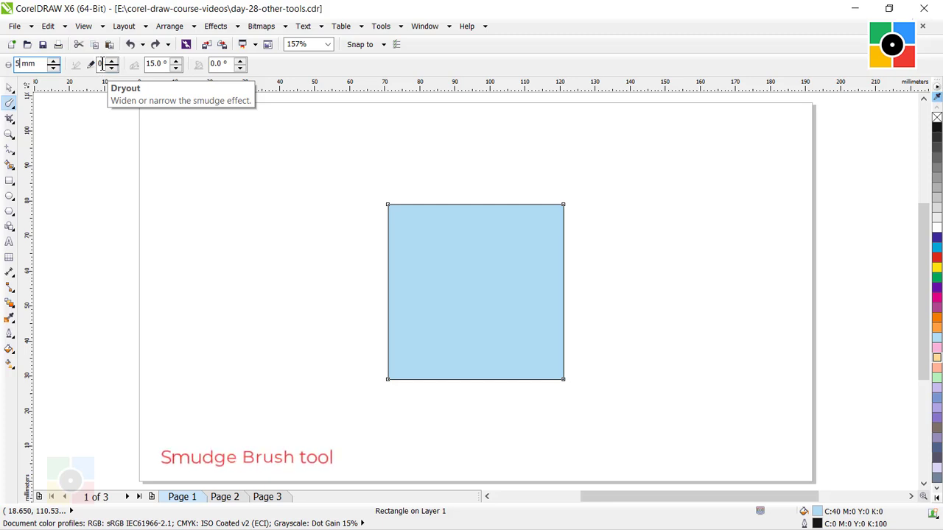
{"action": "double_click", "coordinate": [161, 64]}
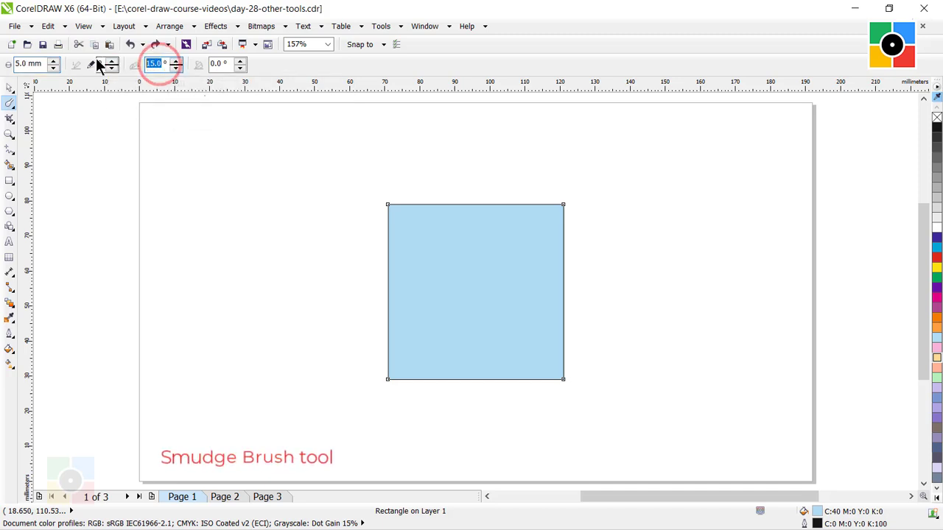
{"action": "type", "text": "45"}
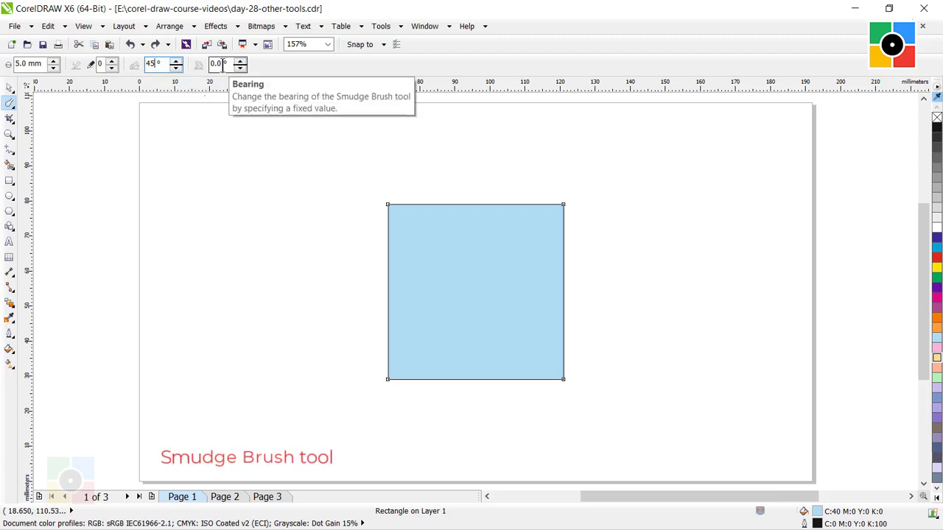
{"action": "left_click", "coordinate": [421, 251]}
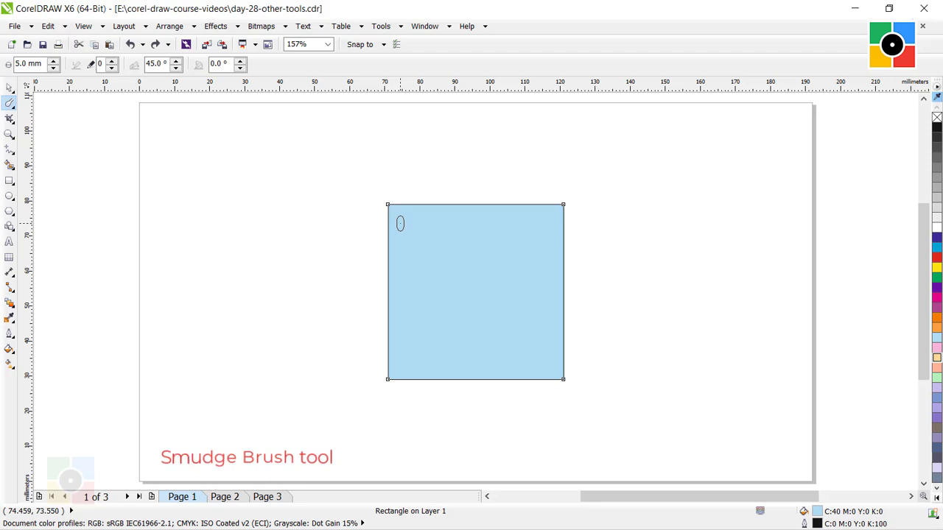
Smudge wavy arms out of the square's left and right edges, the right one looping above it, and a wavy channel into the left edge.
{"action": "left_click_drag", "start_coordinate": [400, 226], "coordinate": [196, 232]}
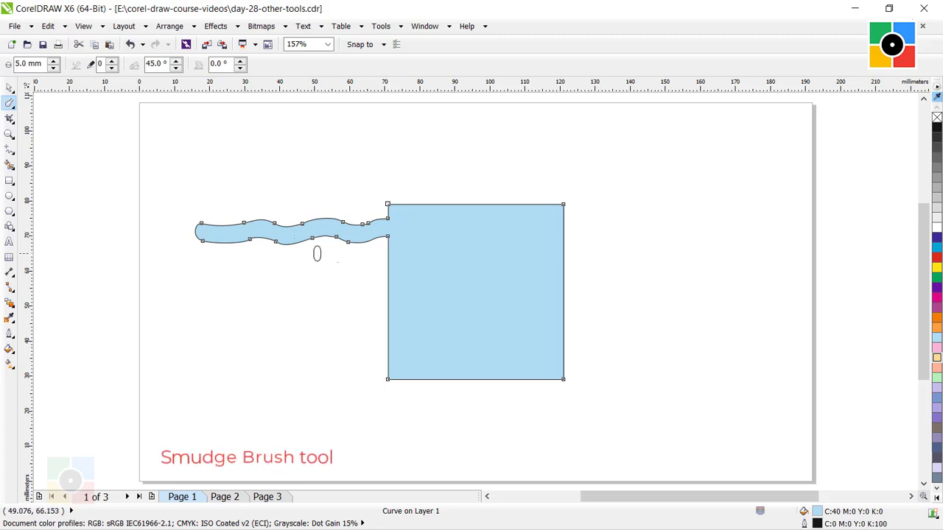
{"action": "left_click", "coordinate": [376, 259]}
{"action": "left_click_drag", "start_coordinate": [378, 259], "coordinate": [528, 258]}
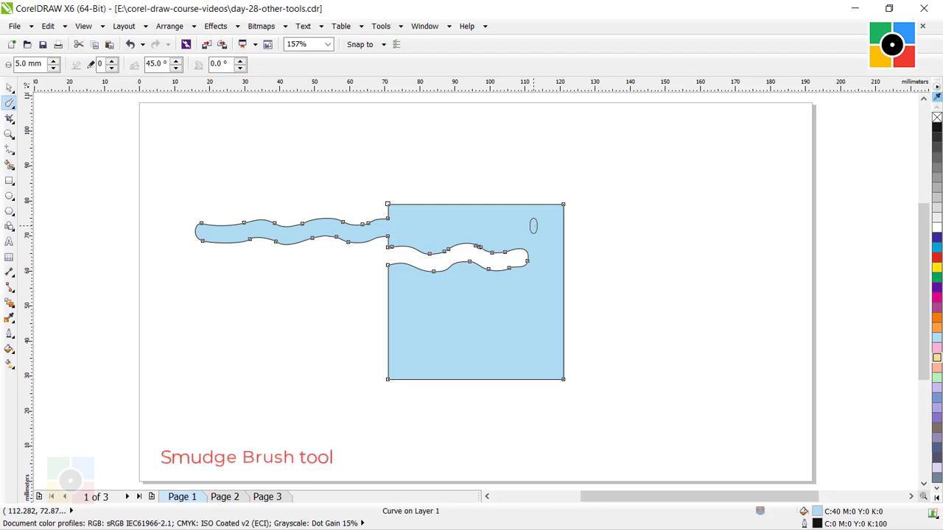
{"action": "mouse_move", "coordinate": [546, 225]}
{"action": "left_mouse_down"}
{"action": "mouse_move", "coordinate": [769, 235]}
{"action": "mouse_move", "coordinate": [763, 135]}
{"action": "mouse_move", "coordinate": [755, 123]}
{"action": "mouse_move", "coordinate": [687, 122]}
{"action": "mouse_move", "coordinate": [500, 136]}
{"action": "mouse_move", "coordinate": [213, 131]}
{"action": "left_mouse_up"}
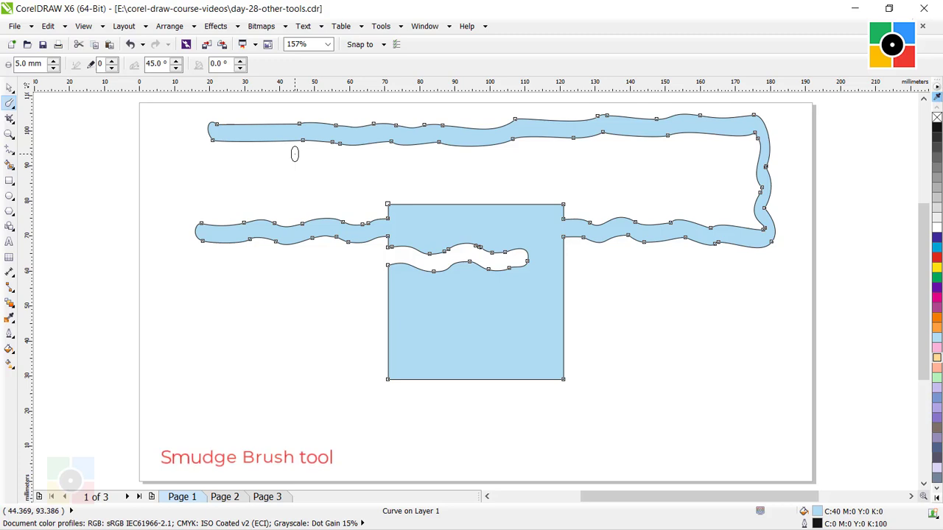
Set the Smudge Brush dryout to 2 and pull two tapering wavy strands out of the square's lower right edge.
{"action": "left_click", "coordinate": [112, 61]}
{"action": "left_click", "coordinate": [112, 62]}
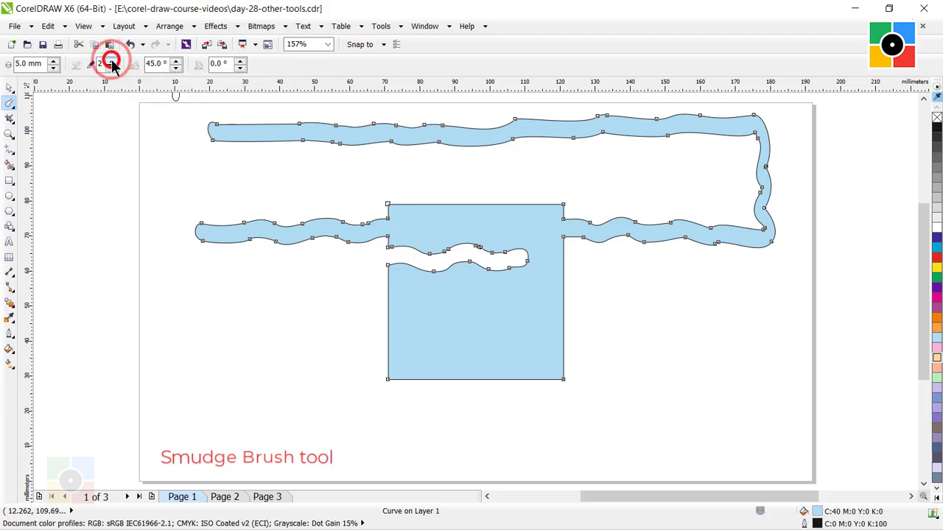
{"action": "mouse_move", "coordinate": [554, 298]}
{"action": "left_mouse_down"}
{"action": "mouse_move", "coordinate": [602, 293]}
{"action": "mouse_move", "coordinate": [629, 304]}
{"action": "mouse_move", "coordinate": [660, 293]}
{"action": "mouse_move", "coordinate": [709, 303]}
{"action": "left_mouse_up"}
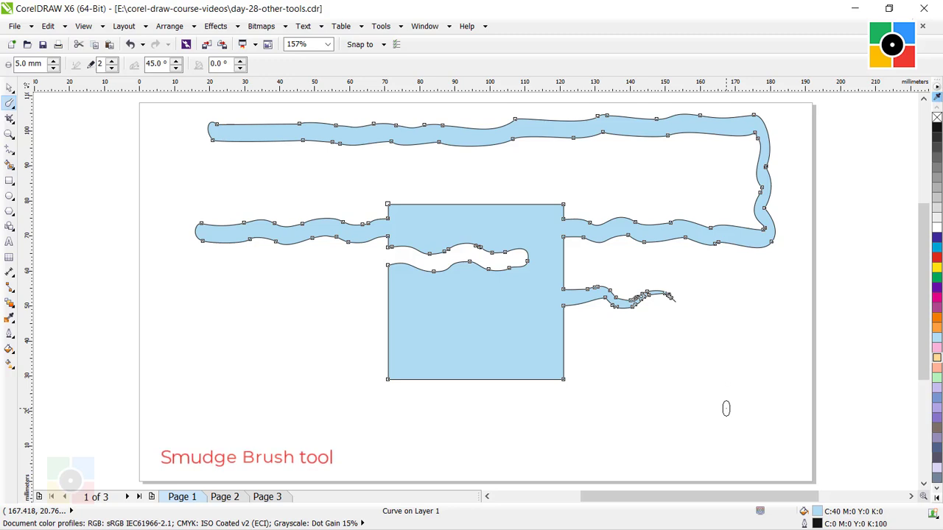
{"action": "left_click_drag", "start_coordinate": [554, 327], "coordinate": [684, 324]}
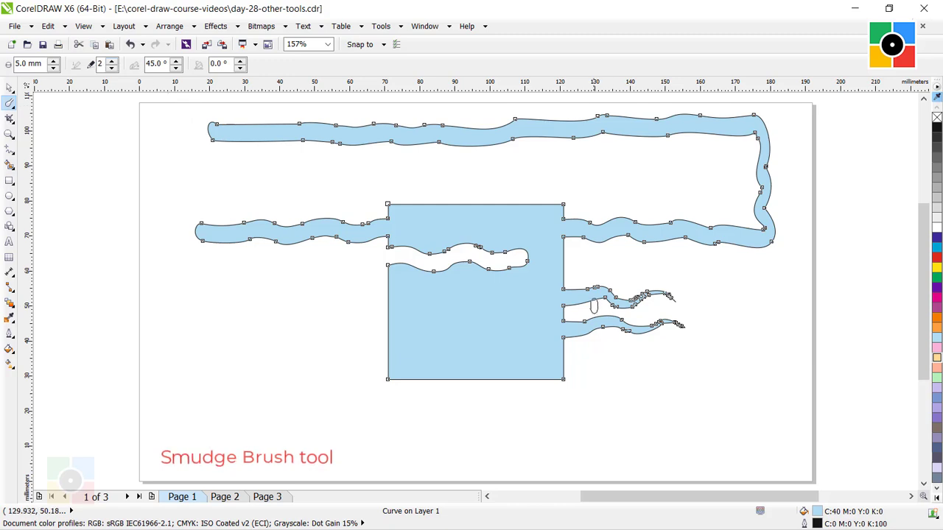
Set the dryout to 5, pull a short pointed spike out of the right edge above the two strands, and deselect the shape.
{"action": "double_click", "coordinate": [102, 64]}
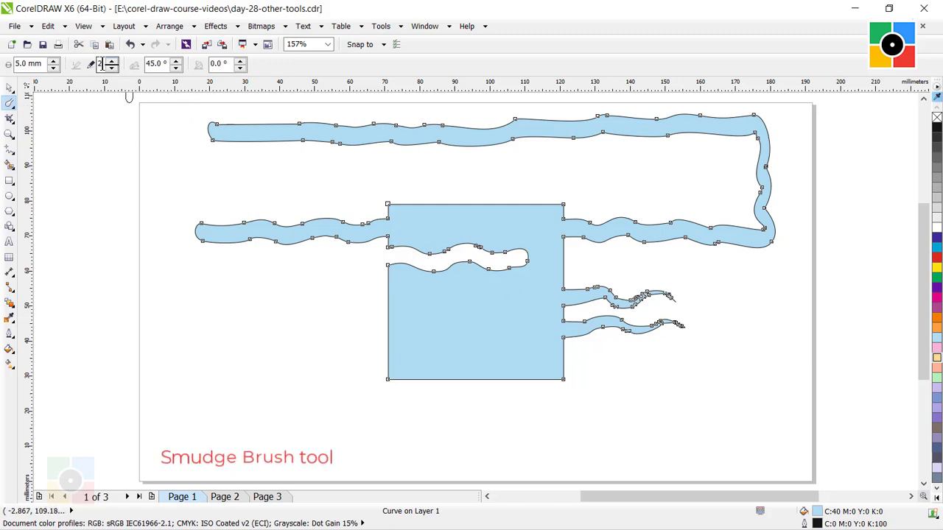
{"action": "type", "text": "5"}
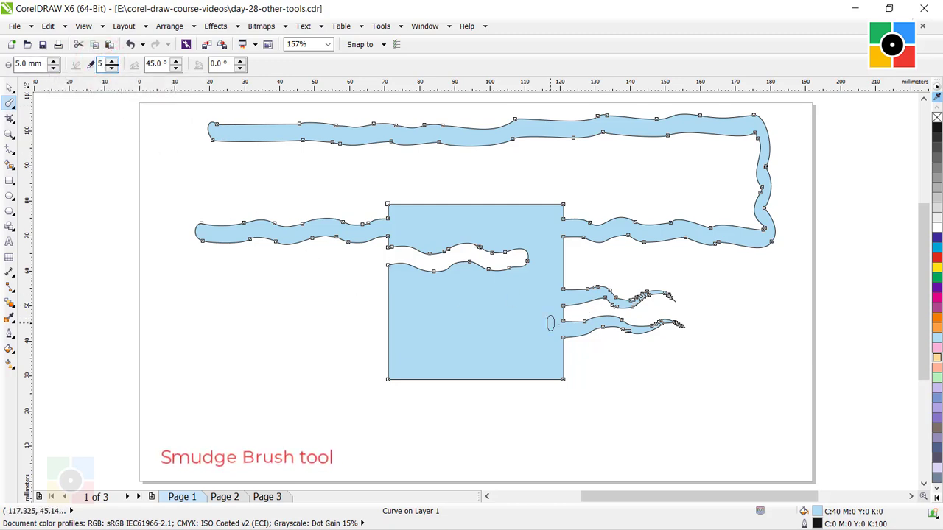
{"action": "left_click_drag", "start_coordinate": [546, 268], "coordinate": [639, 273]}
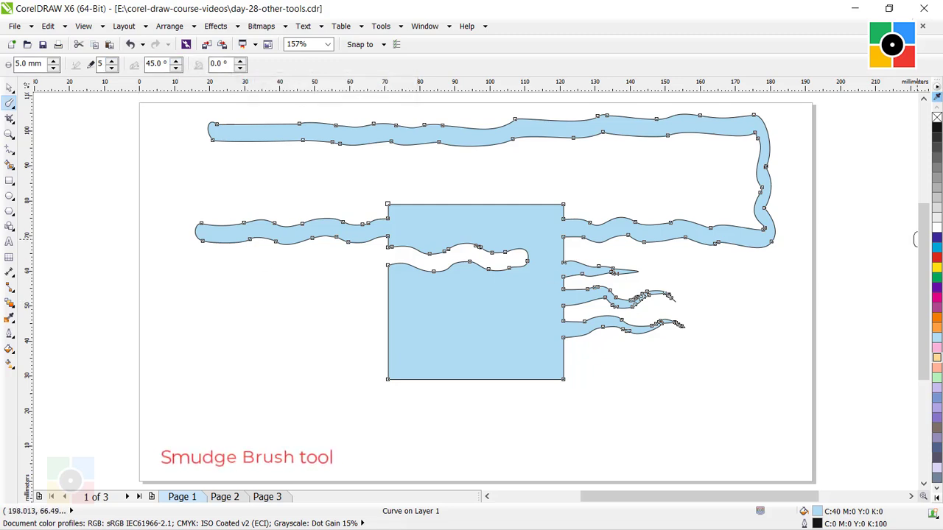
{"action": "left_click", "coordinate": [290, 316]}
{"action": "left_click", "coordinate": [10, 89]}
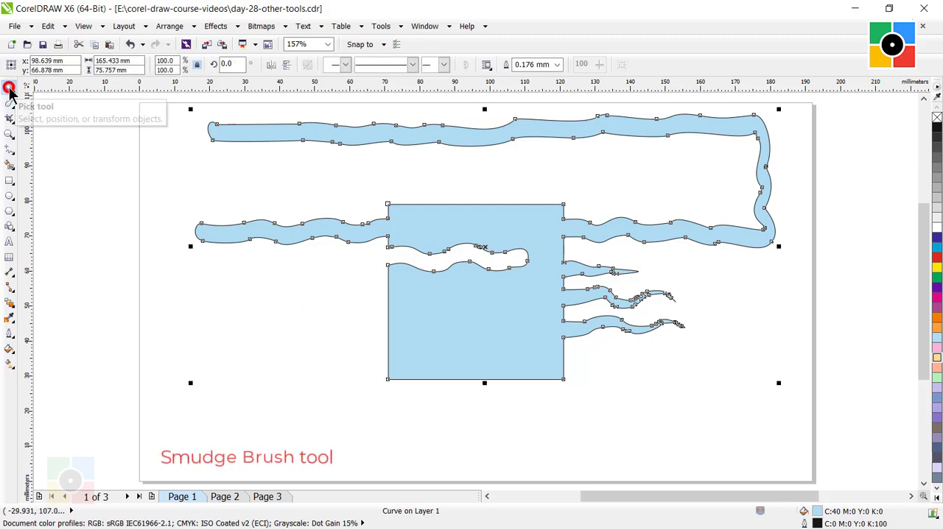
{"action": "left_click", "coordinate": [292, 325]}
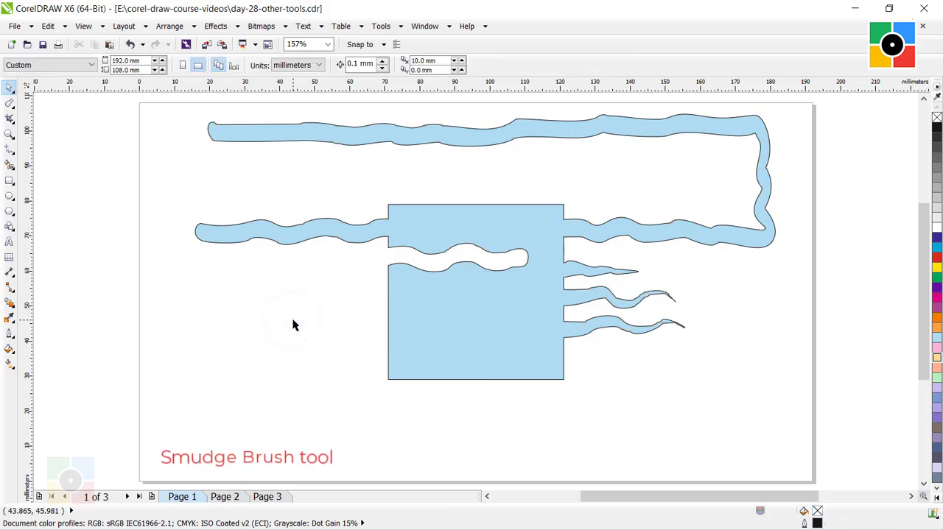
Select the pink circle on Page 2 and set up the Roughen Brush with a 5 mm nib size.
{"action": "left_click", "coordinate": [226, 496]}
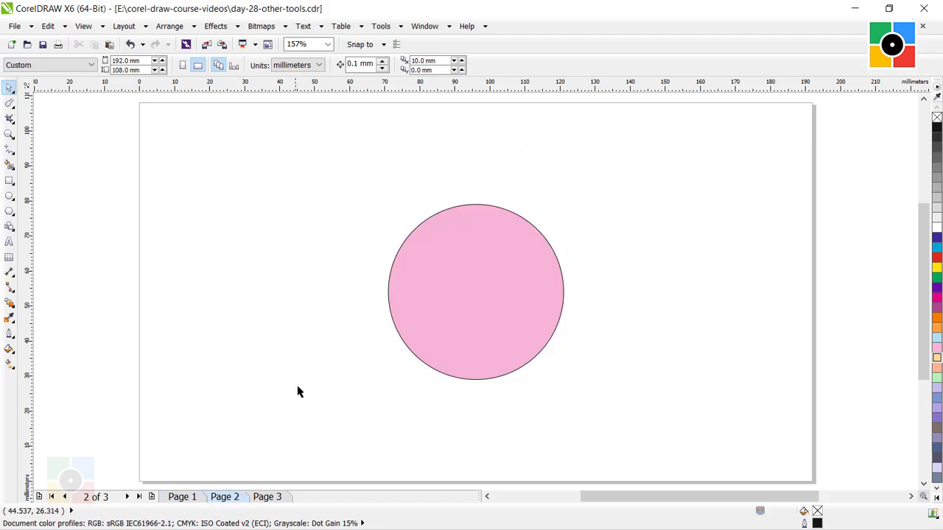
{"action": "left_click", "coordinate": [456, 275]}
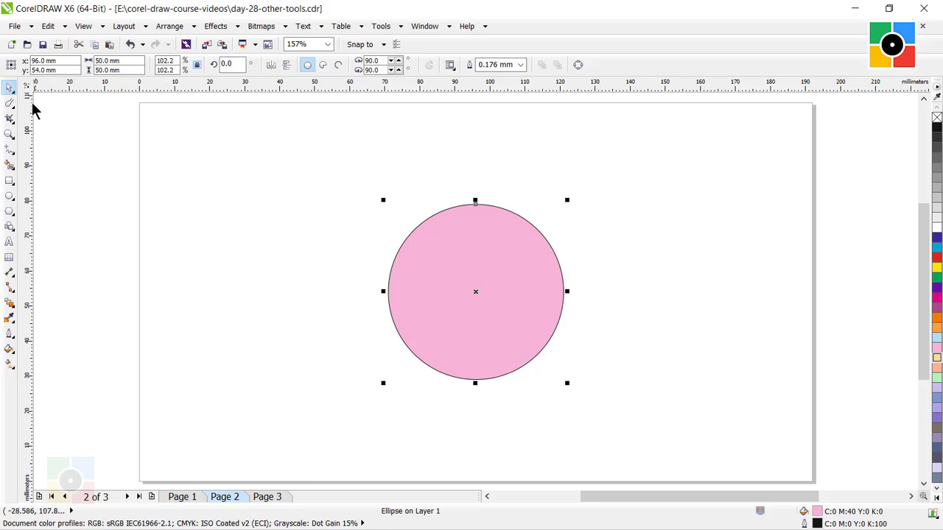
{"action": "left_click", "coordinate": [10, 103]}
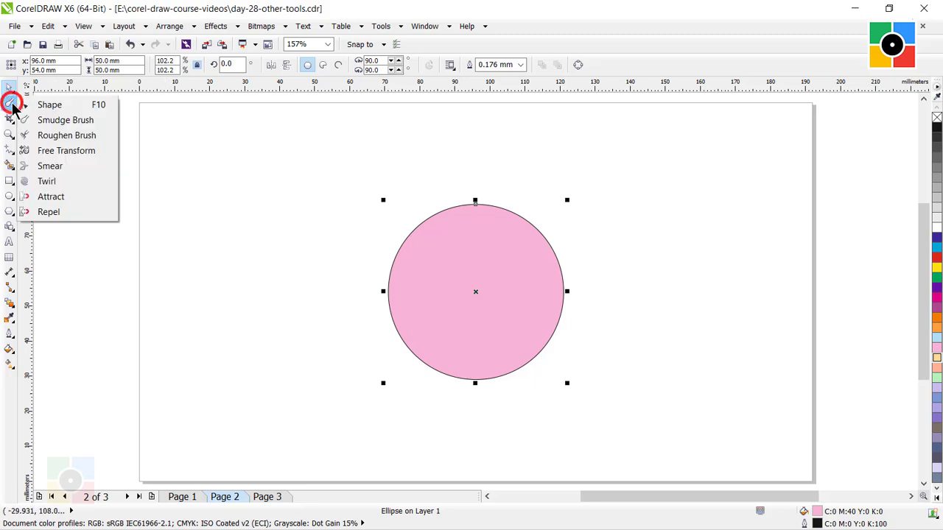
{"action": "left_click", "coordinate": [62, 137]}
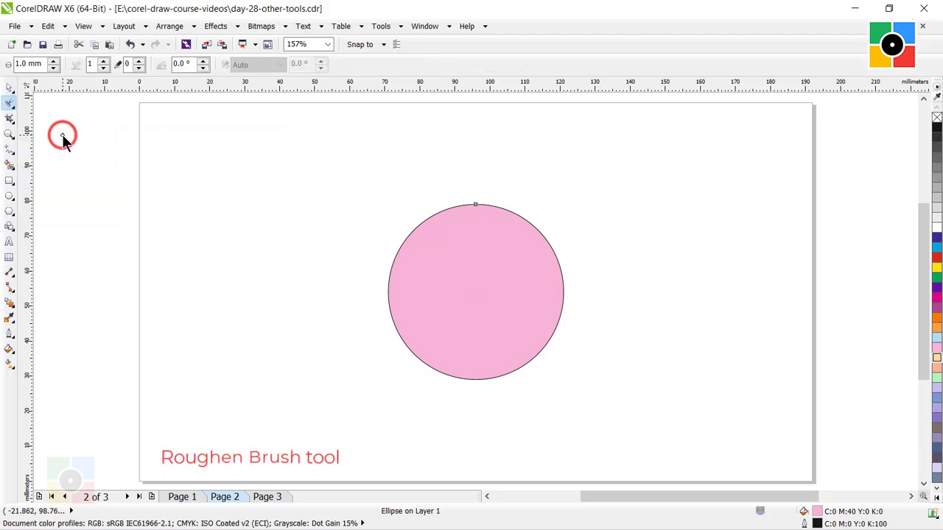
{"action": "double_click", "coordinate": [28, 64]}
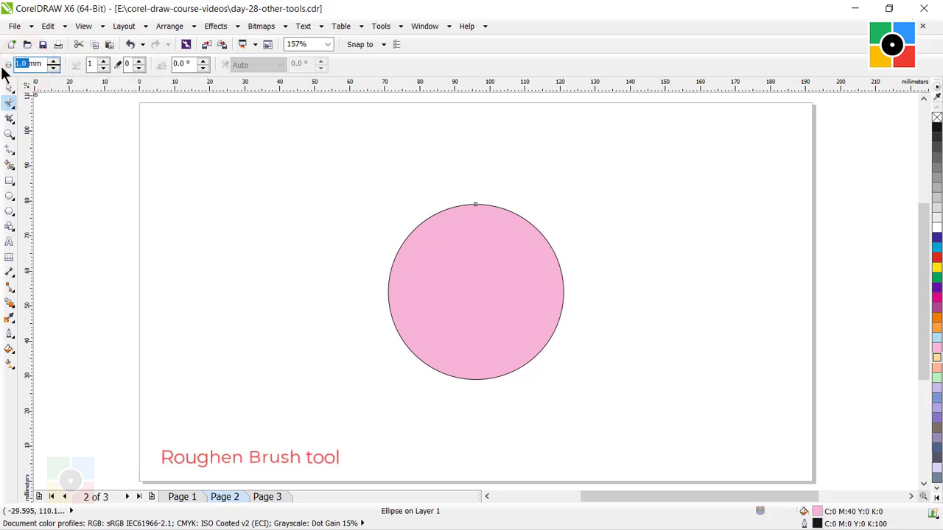
{"action": "type", "text": "5"}
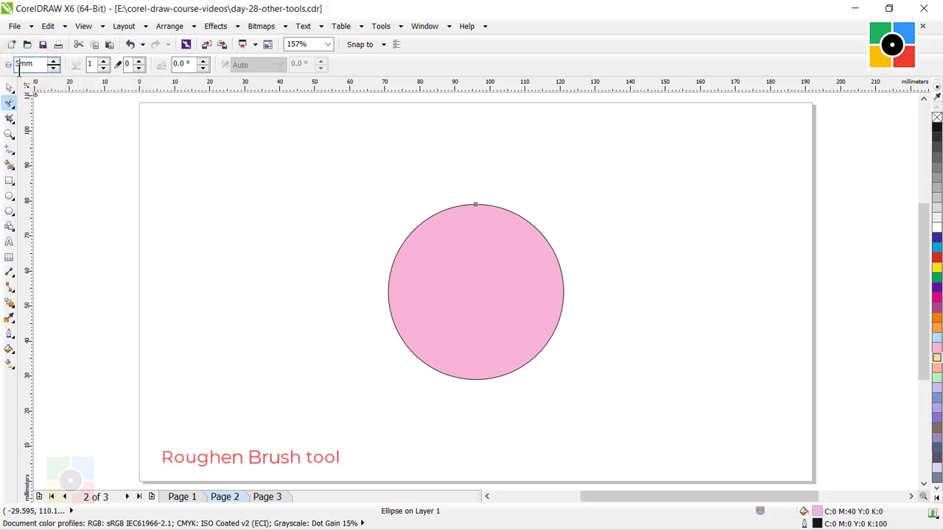
Roughen the circle's upper-right and lower-left edges into coarse spikes with a spike frequency of 1.
{"action": "left_click", "coordinate": [91, 64]}
{"action": "left_click", "coordinate": [129, 63]}
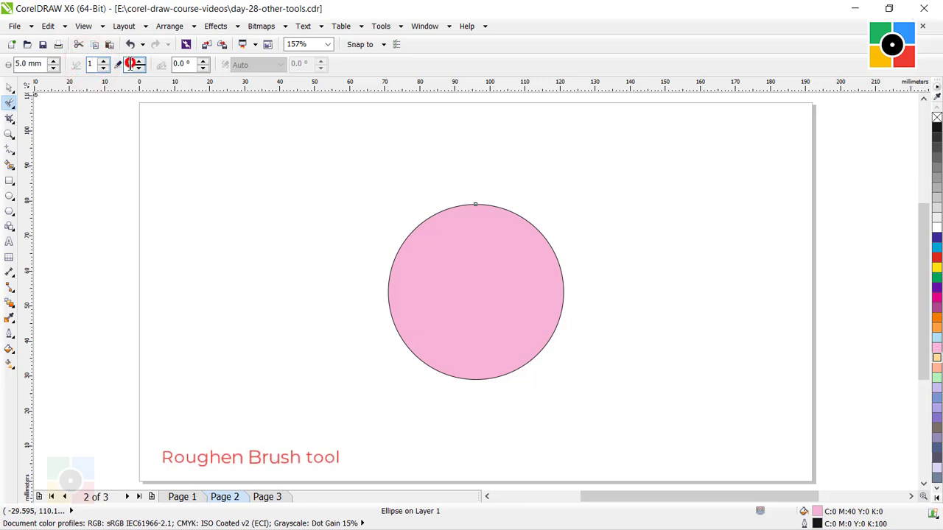
{"action": "left_click", "coordinate": [190, 64]}
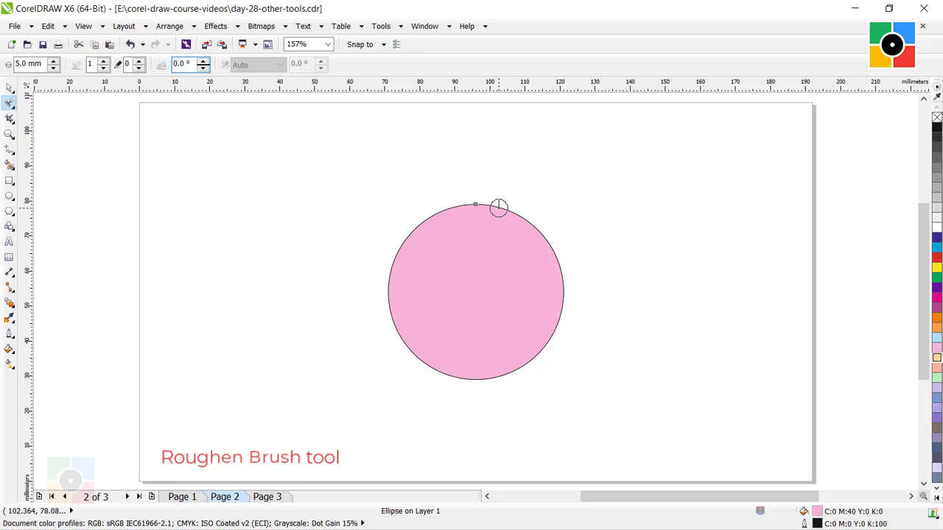
{"action": "mouse_move", "coordinate": [499, 208]}
{"action": "left_mouse_down"}
{"action": "mouse_move", "coordinate": [533, 228]}
{"action": "mouse_move", "coordinate": [559, 265]}
{"action": "left_mouse_up"}
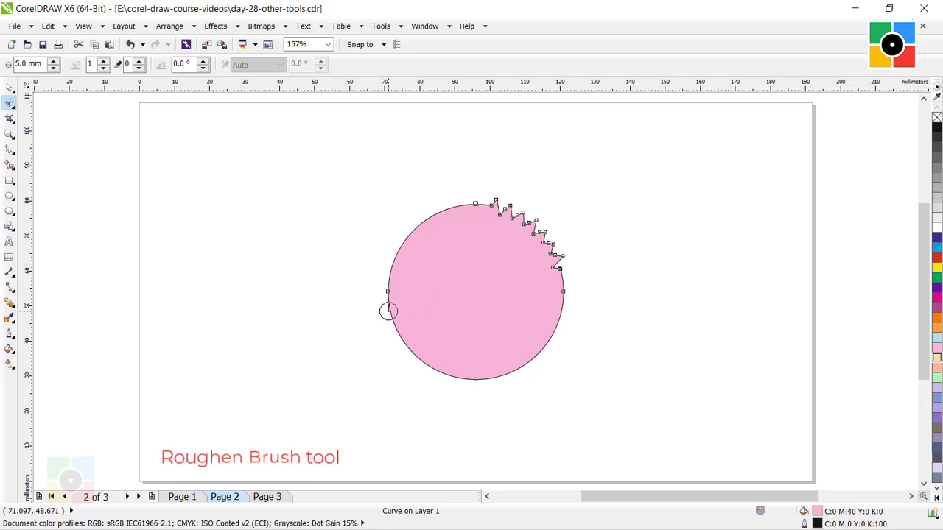
{"action": "mouse_move", "coordinate": [390, 312]}
{"action": "left_mouse_down"}
{"action": "mouse_move", "coordinate": [413, 351]}
{"action": "mouse_move", "coordinate": [442, 372]}
{"action": "left_mouse_up"}
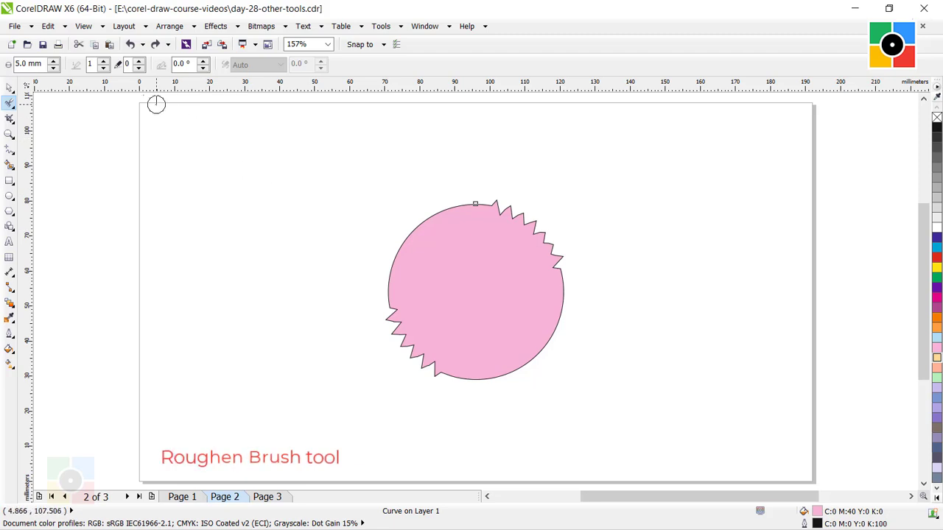
Set the frequency of spikes to 3 and roughen the circle's lower-right edge into fine spikes.
{"action": "left_click", "coordinate": [104, 62]}
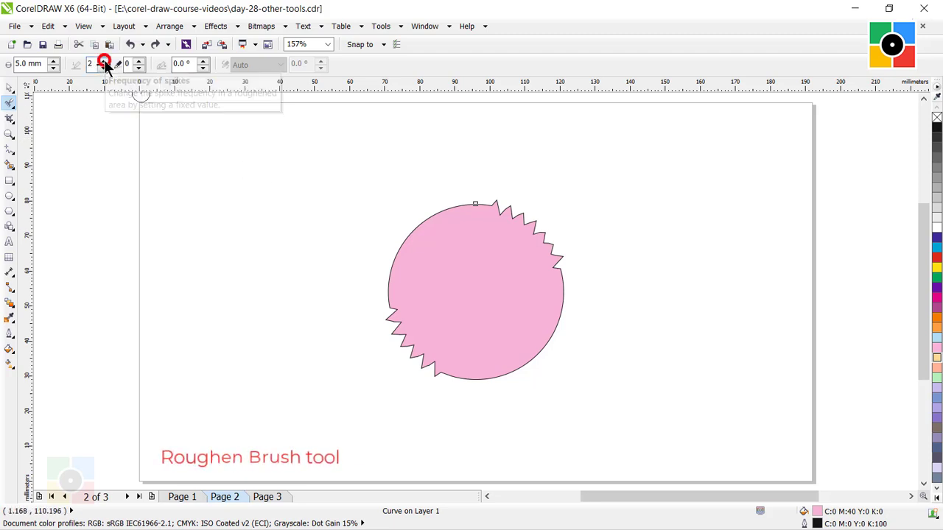
{"action": "left_click", "coordinate": [104, 62]}
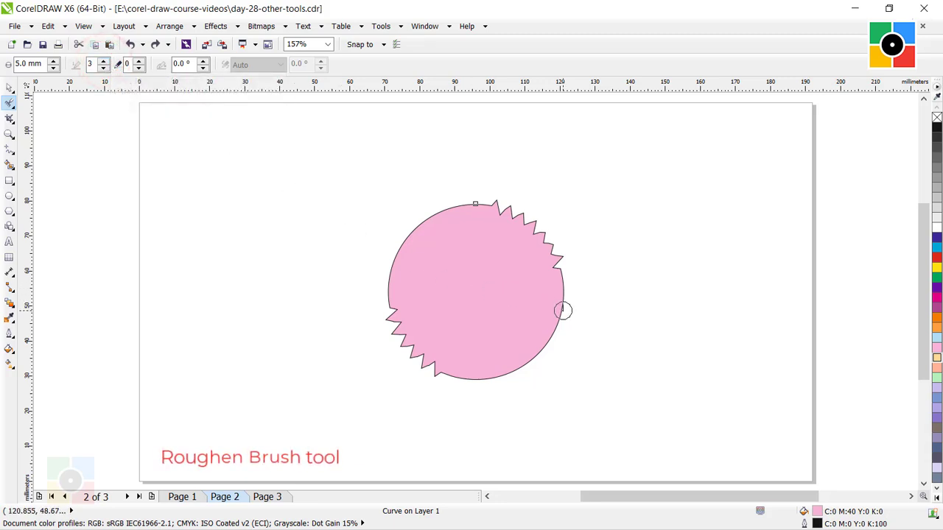
{"action": "mouse_move", "coordinate": [562, 311]}
{"action": "left_mouse_down"}
{"action": "mouse_move", "coordinate": [532, 356]}
{"action": "mouse_move", "coordinate": [491, 377]}
{"action": "left_mouse_up"}
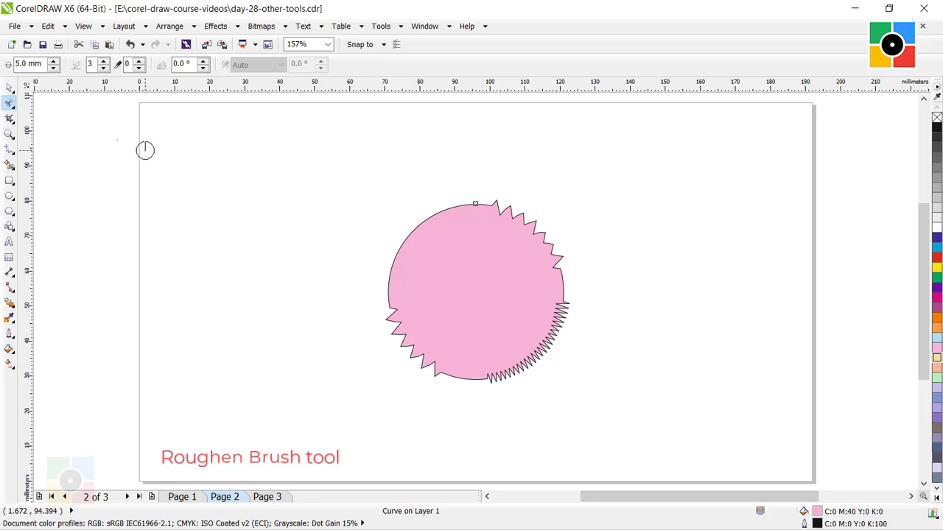
Deselect the roughened circle and go to Page 3.
{"action": "left_click", "coordinate": [10, 87]}
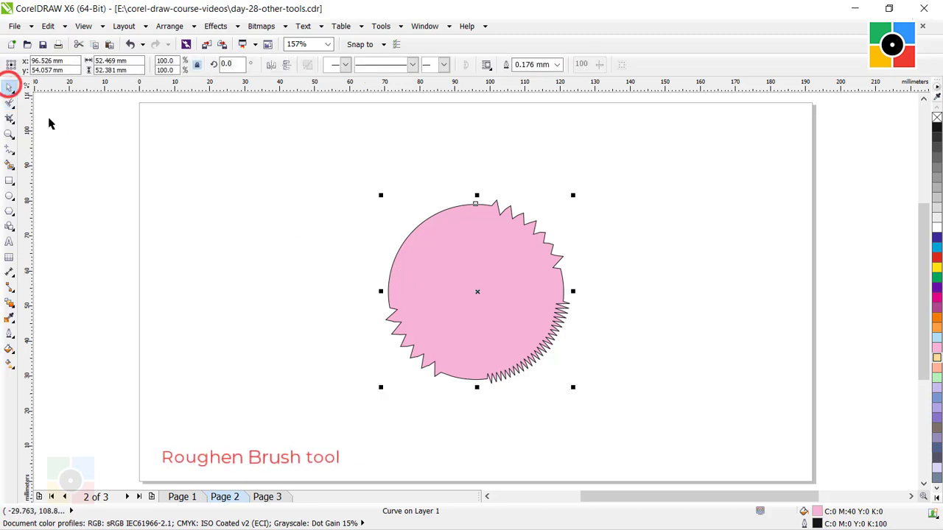
{"action": "left_click", "coordinate": [268, 254]}
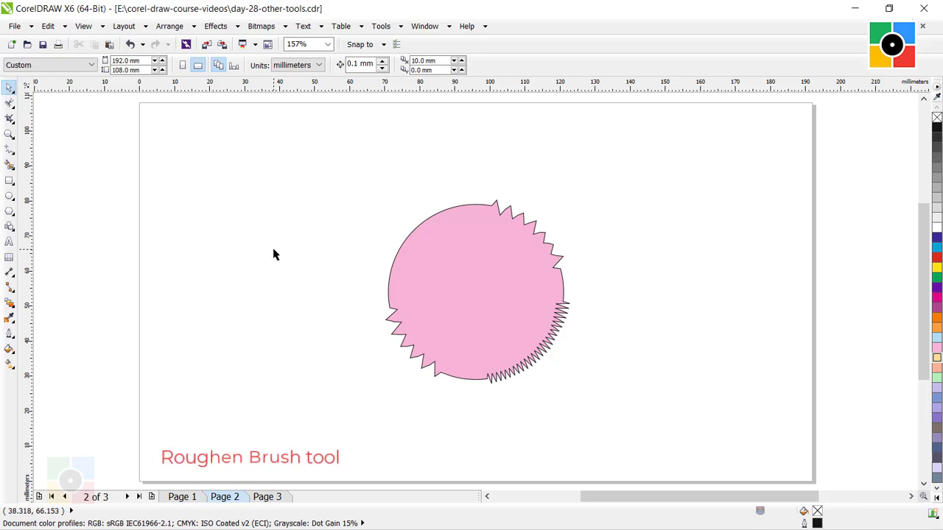
{"action": "left_click", "coordinate": [463, 259]}
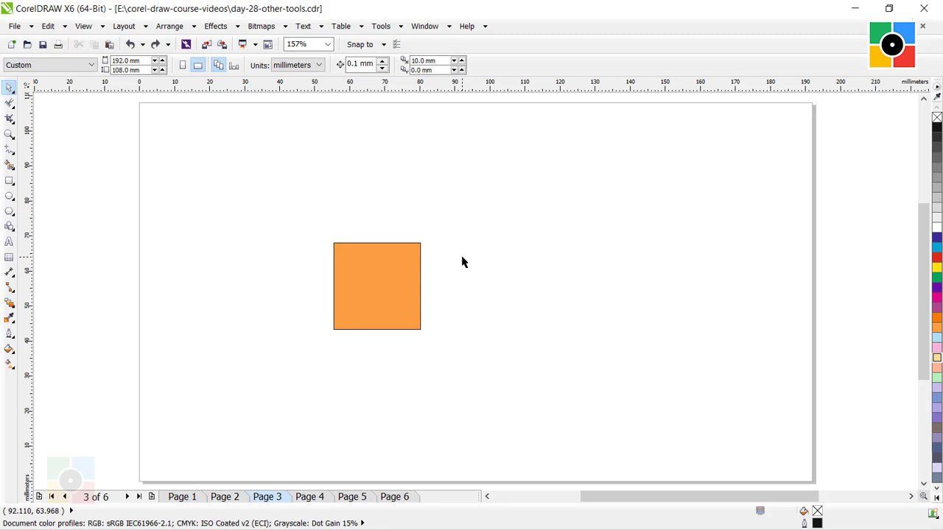
Make a copy of the orange square with Free Rotation, turned to 207.2° about a pivot just outside its right edge, and deselect it.
{"action": "left_click", "coordinate": [381, 271]}
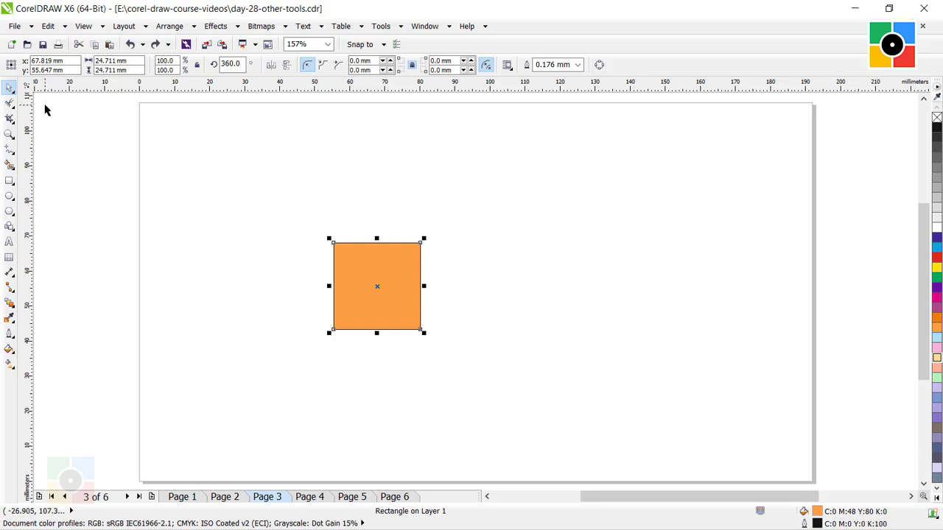
{"action": "left_click", "coordinate": [8, 101]}
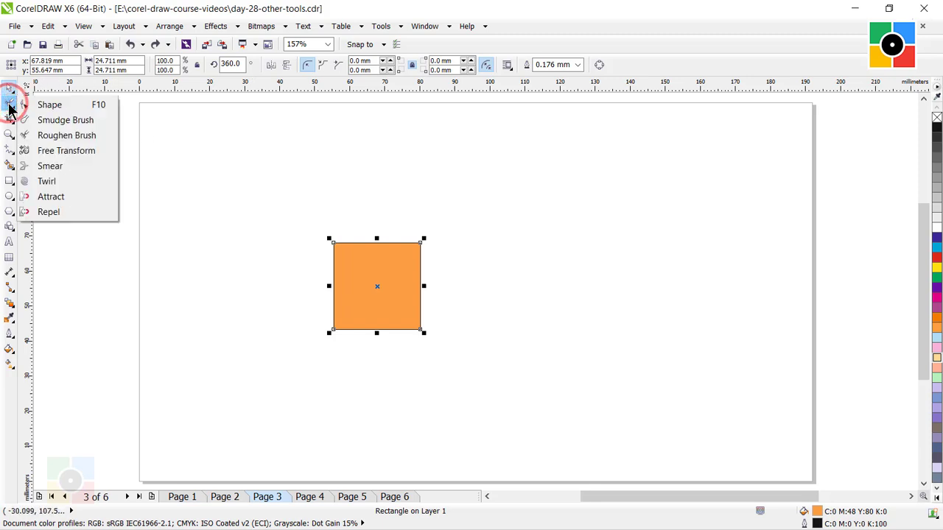
{"action": "left_click", "coordinate": [71, 151]}
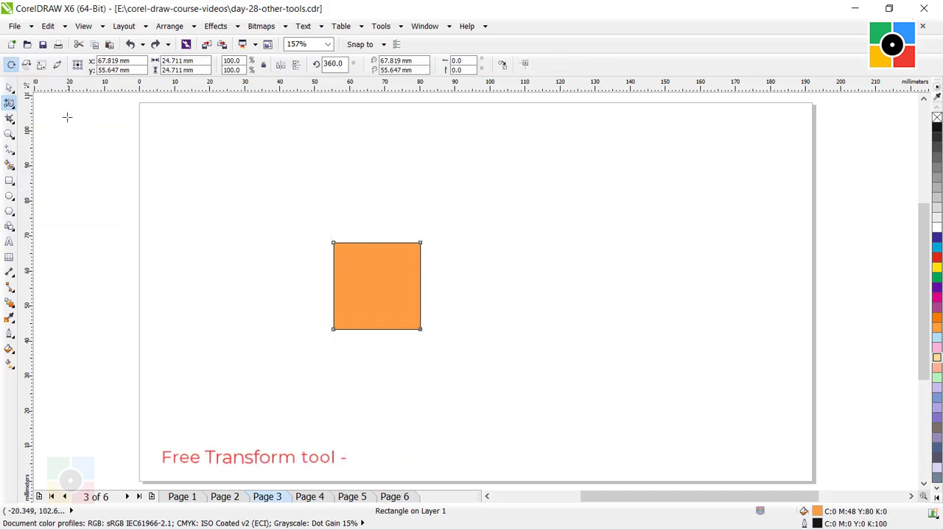
{"action": "left_click", "coordinate": [12, 65]}
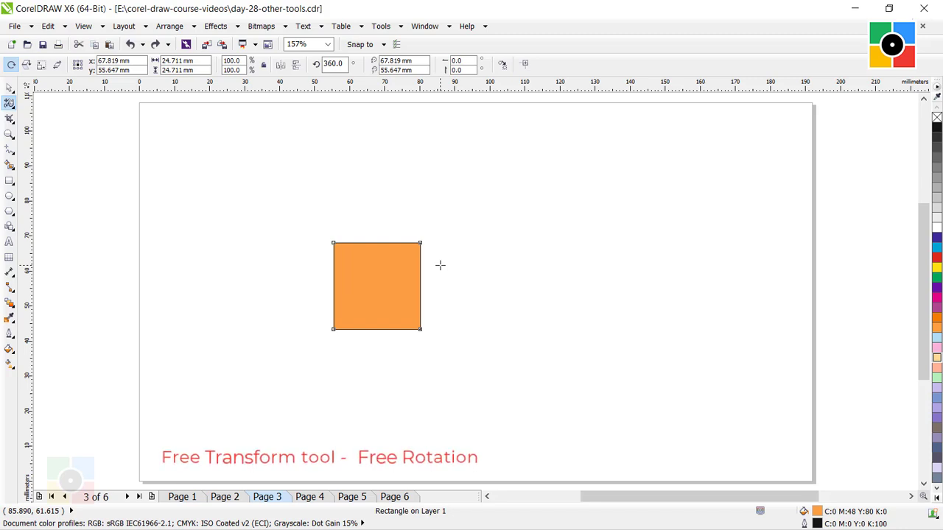
{"action": "left_click_drag", "start_coordinate": [440, 265], "coordinate": [396, 287]}
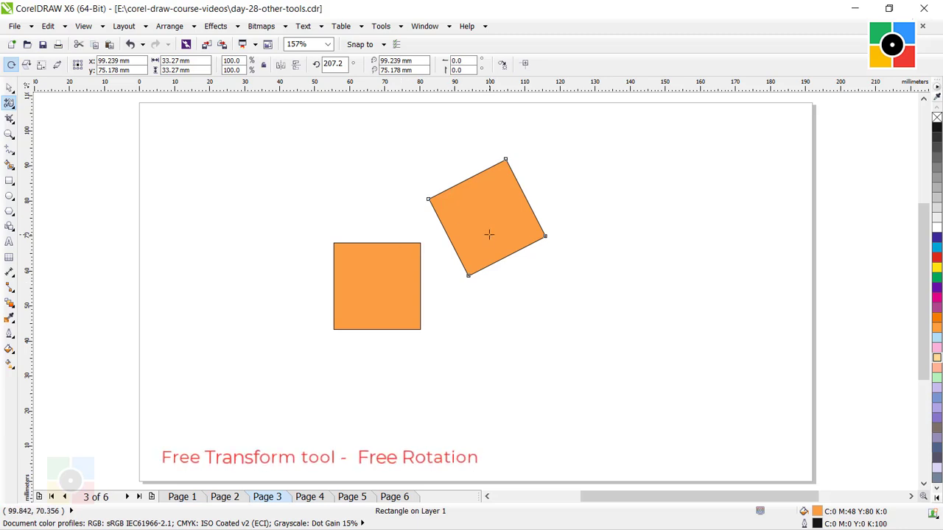
{"action": "left_click", "coordinate": [447, 306]}
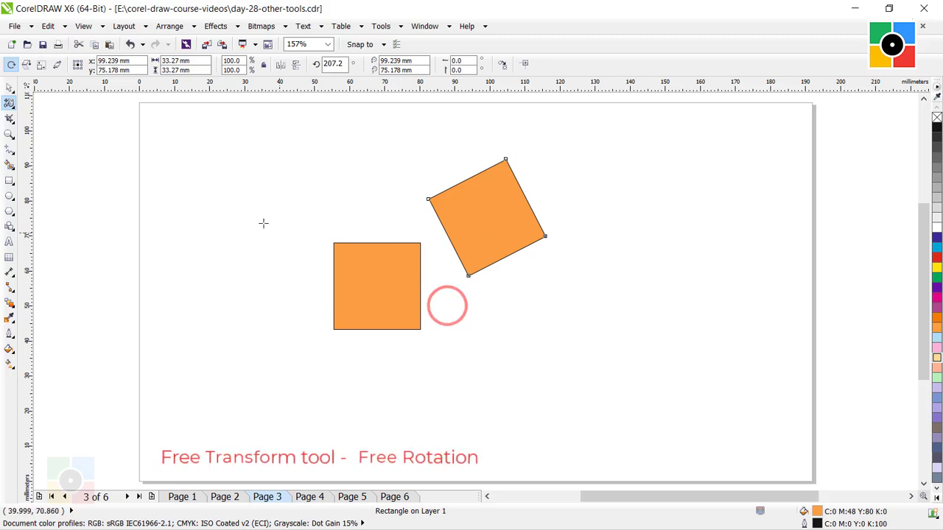
{"action": "left_click", "coordinate": [9, 90]}
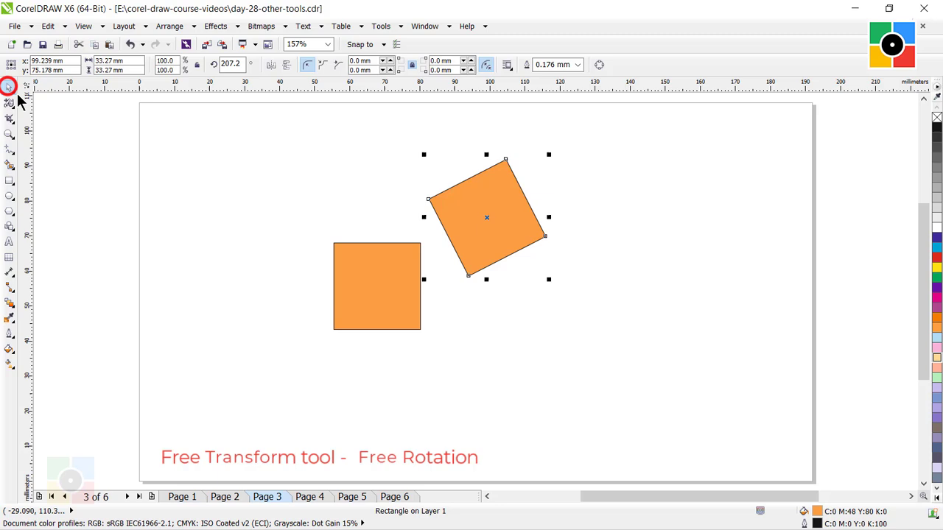
{"action": "left_click", "coordinate": [515, 309]}
Select the green shape on Page 4 and set the Free Transform tool to free angle reflection.
{"action": "left_click", "coordinate": [541, 300]}
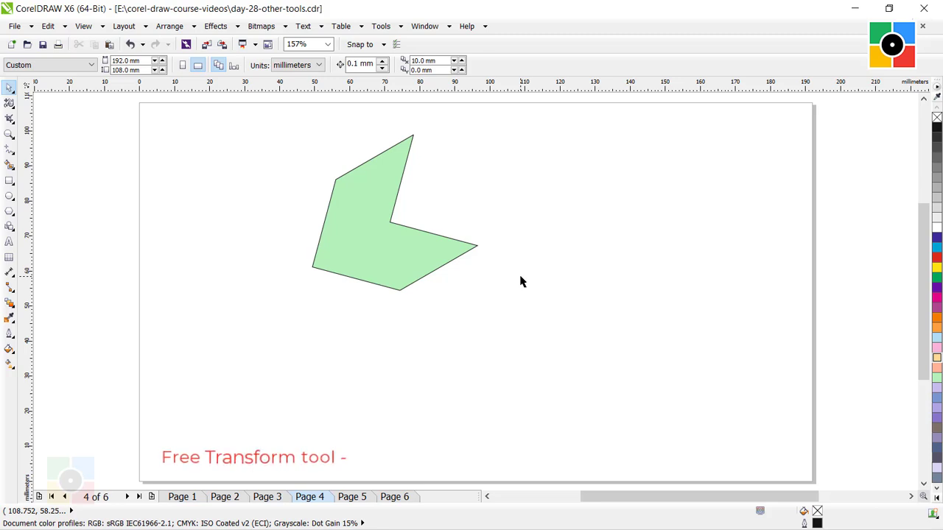
{"action": "left_click", "coordinate": [369, 216]}
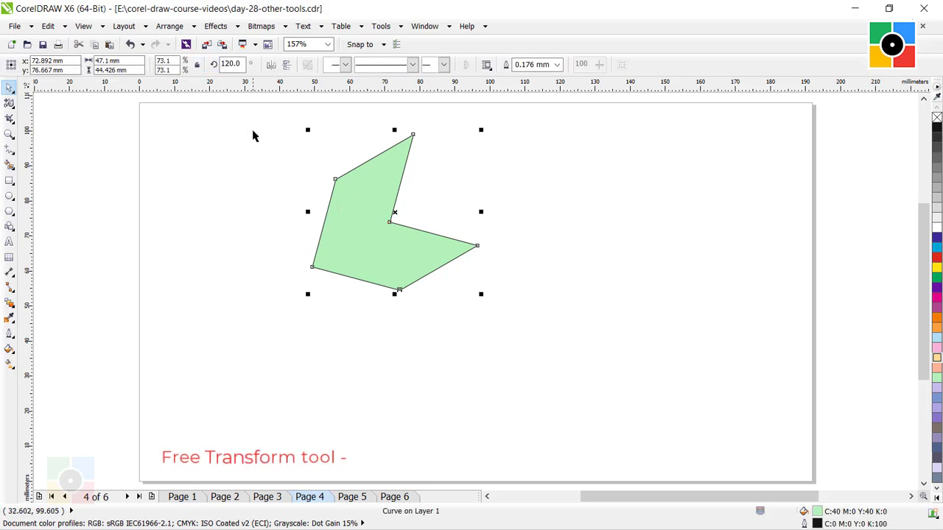
{"action": "left_click", "coordinate": [9, 103]}
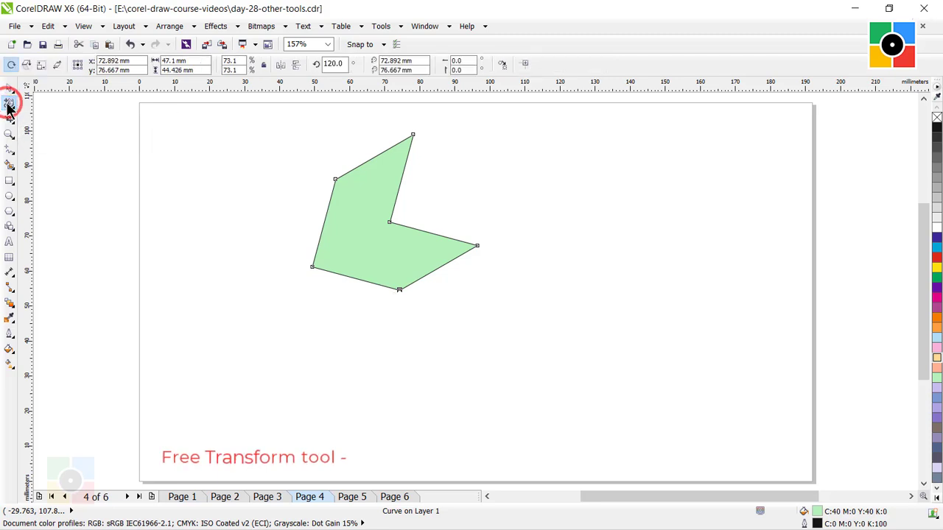
{"action": "left_click", "coordinate": [27, 65]}
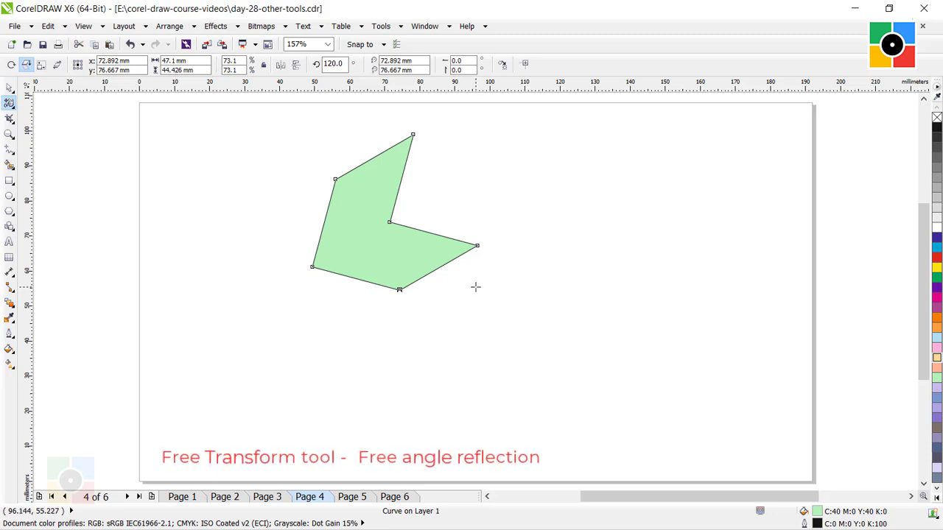
Try mirroring the green shape across near-vertical, near-horizontal and diagonal reflection axes around its right and lower edges.
{"action": "left_click_drag", "start_coordinate": [475, 286], "coordinate": [474, 373]}
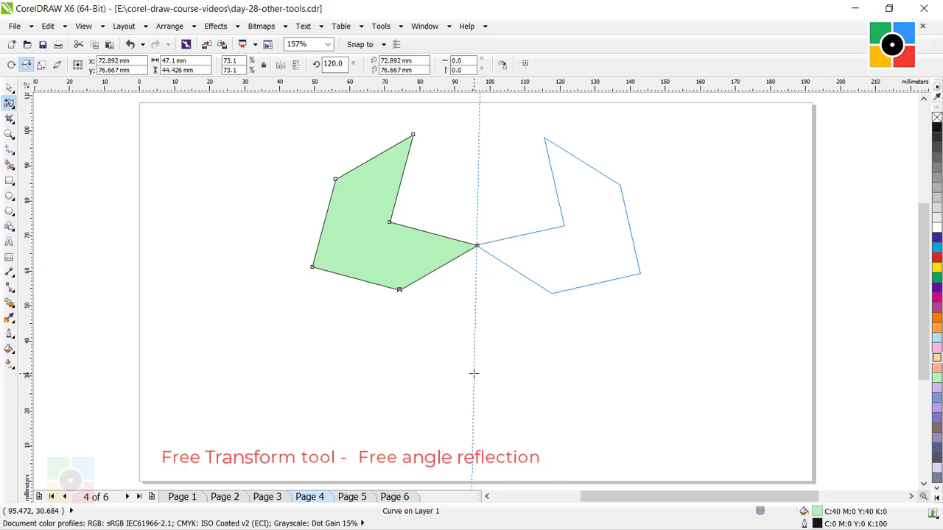
{"action": "left_click_drag", "start_coordinate": [473, 374], "coordinate": [475, 374]}
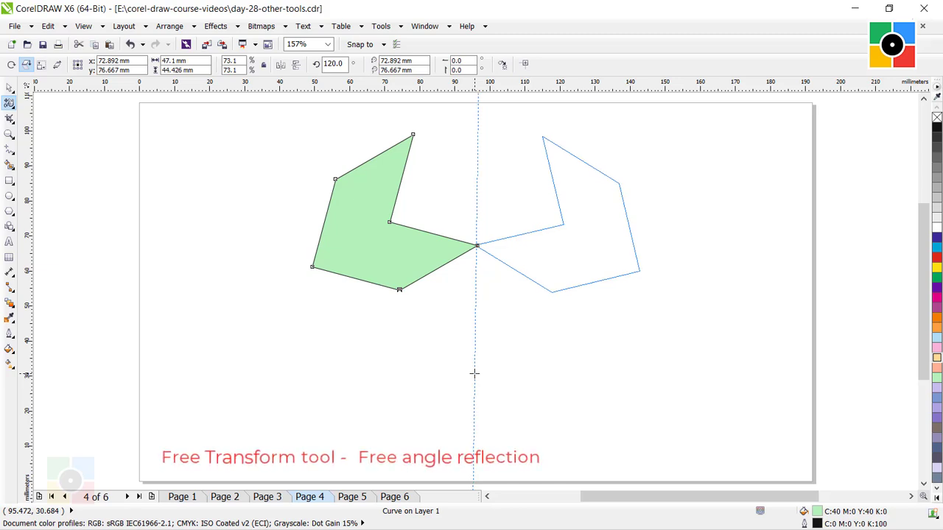
{"action": "left_click_drag", "start_coordinate": [475, 373], "coordinate": [274, 295]}
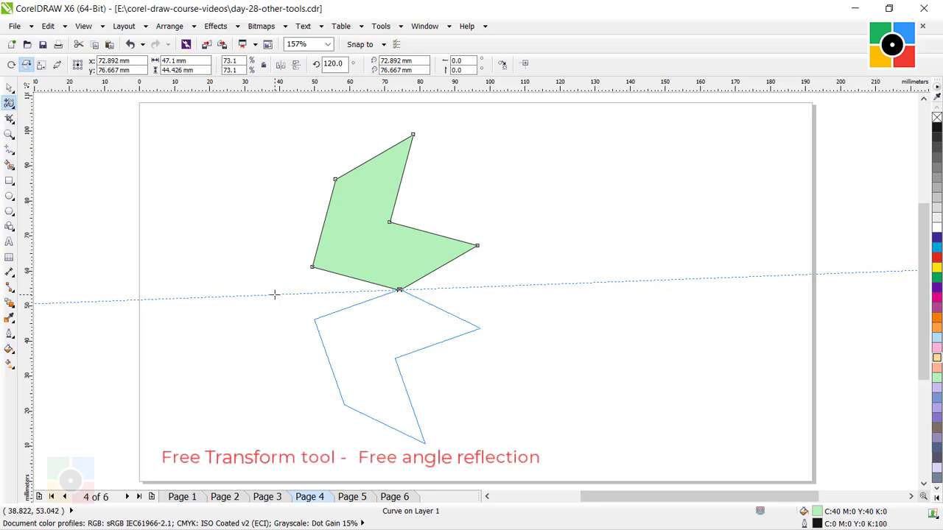
{"action": "left_click_drag", "start_coordinate": [274, 295], "coordinate": [273, 294]}
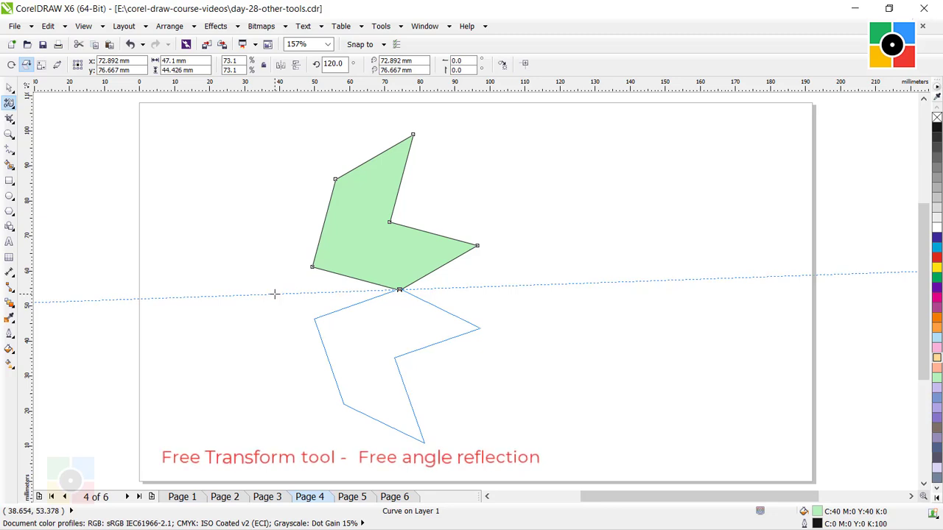
{"action": "left_click_drag", "start_coordinate": [273, 294], "coordinate": [470, 380]}
{"action": "left_click_drag", "start_coordinate": [472, 380], "coordinate": [386, 342]}
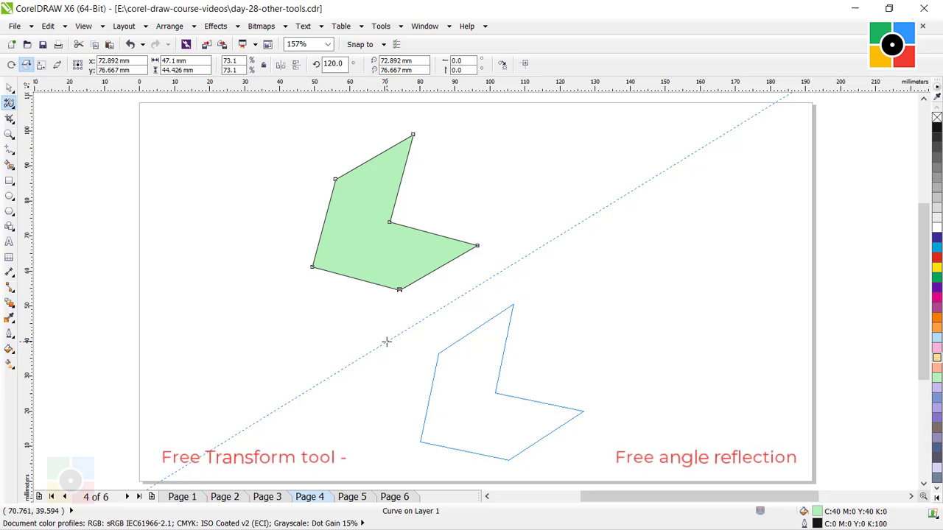
{"action": "left_click_drag", "start_coordinate": [386, 342], "coordinate": [514, 354]}
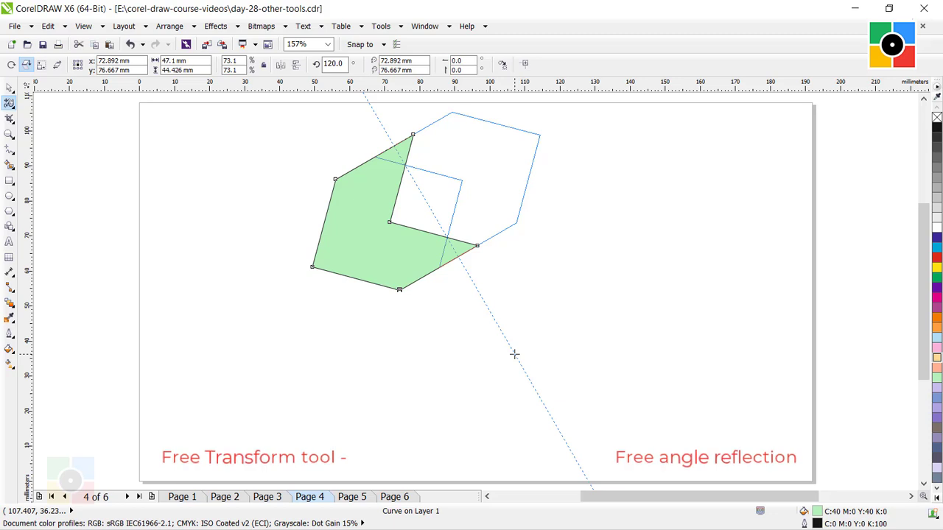
Reflect a copy of the green shape across a diagonal axis beyond its lower-right edge and deselect the copy.
{"action": "left_click_drag", "start_coordinate": [513, 354], "coordinate": [374, 347]}
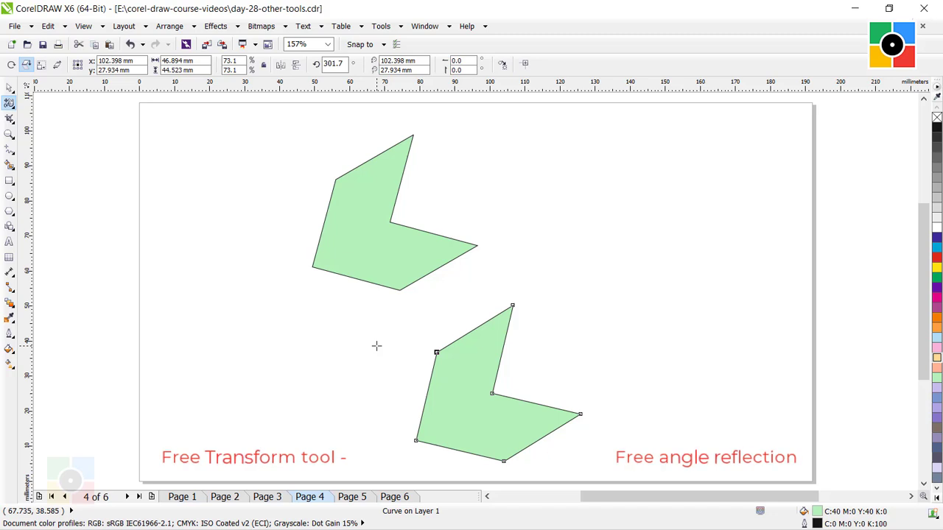
{"action": "left_click", "coordinate": [356, 329]}
{"action": "left_click", "coordinate": [10, 87]}
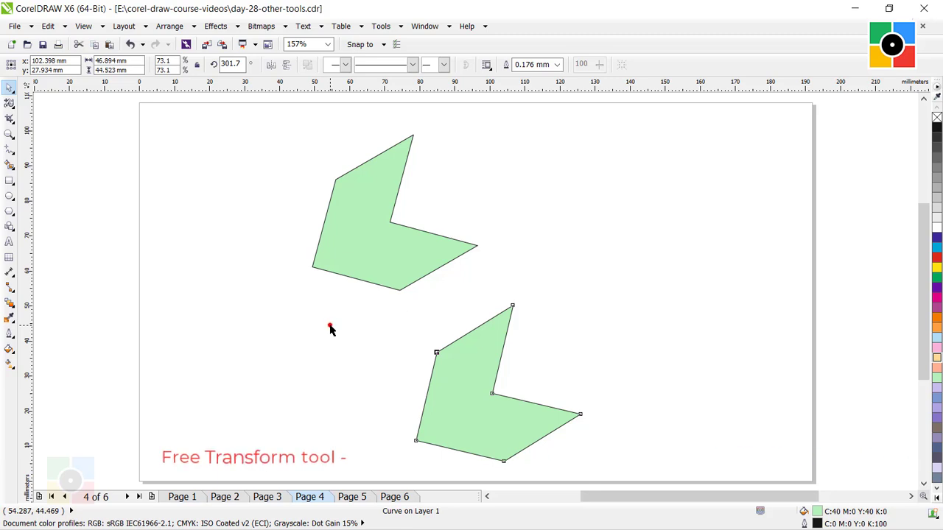
{"action": "left_click", "coordinate": [330, 329]}
Scale a copy of the purple square on Page 5 to about 130 × 24 mm with Free Scale from near its centre, and deselect it.
{"action": "key", "text": "Page_Down"}
{"action": "left_click", "coordinate": [605, 314]}
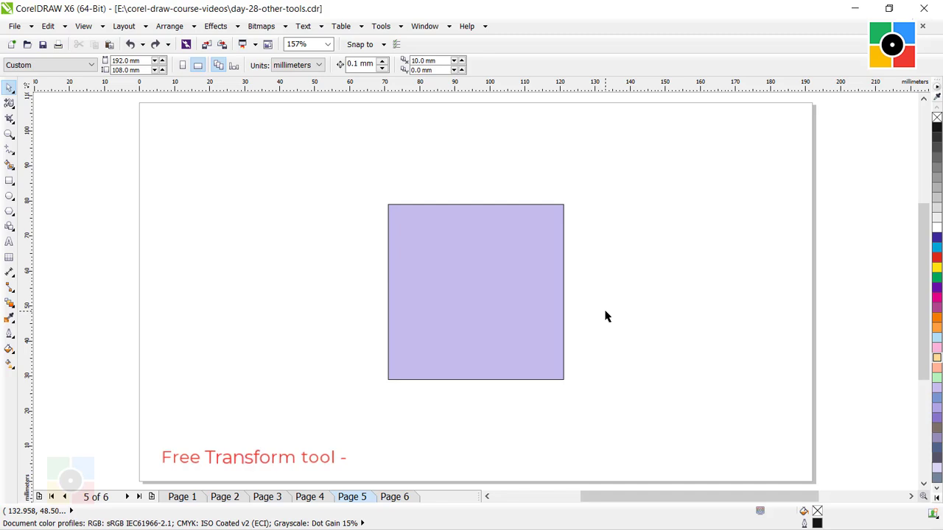
{"action": "left_click", "coordinate": [469, 258]}
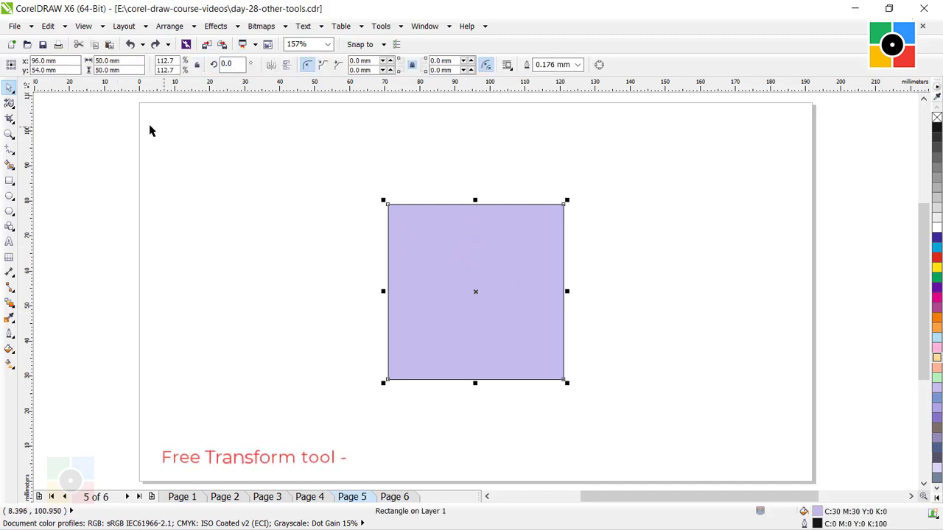
{"action": "left_click", "coordinate": [9, 104]}
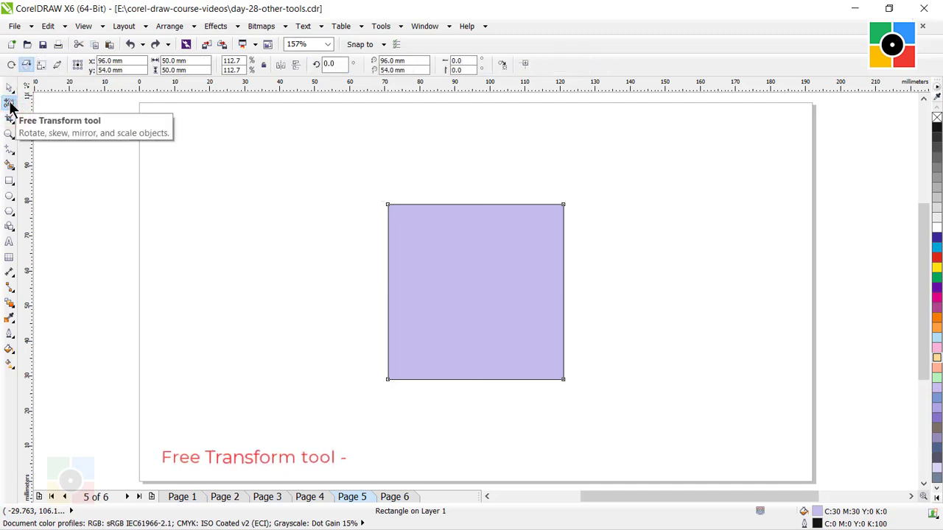
{"action": "left_click", "coordinate": [26, 66]}
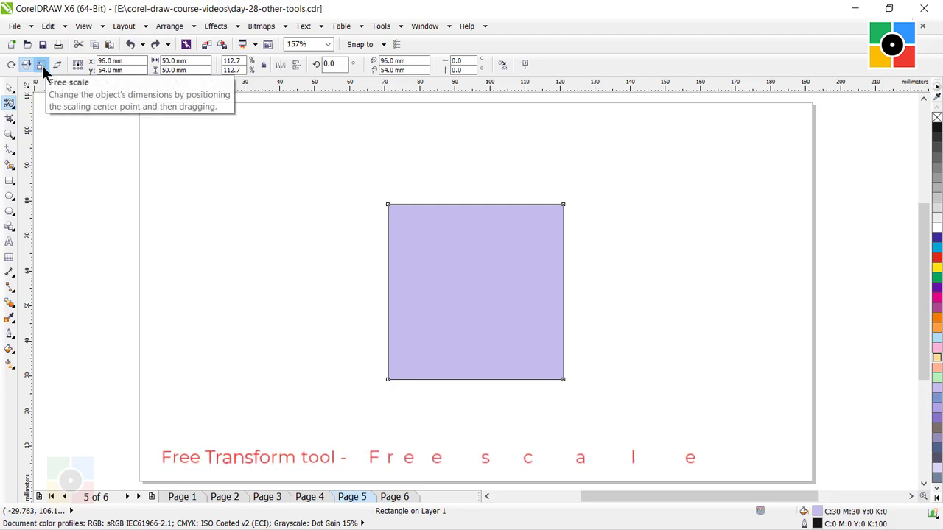
{"action": "left_click", "coordinate": [42, 66]}
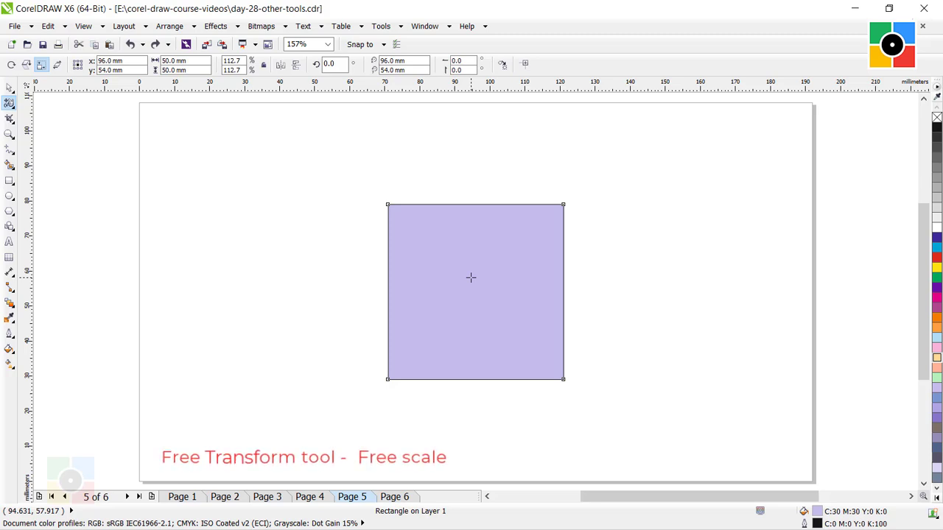
{"action": "left_click_drag", "start_coordinate": [471, 278], "coordinate": [638, 333]}
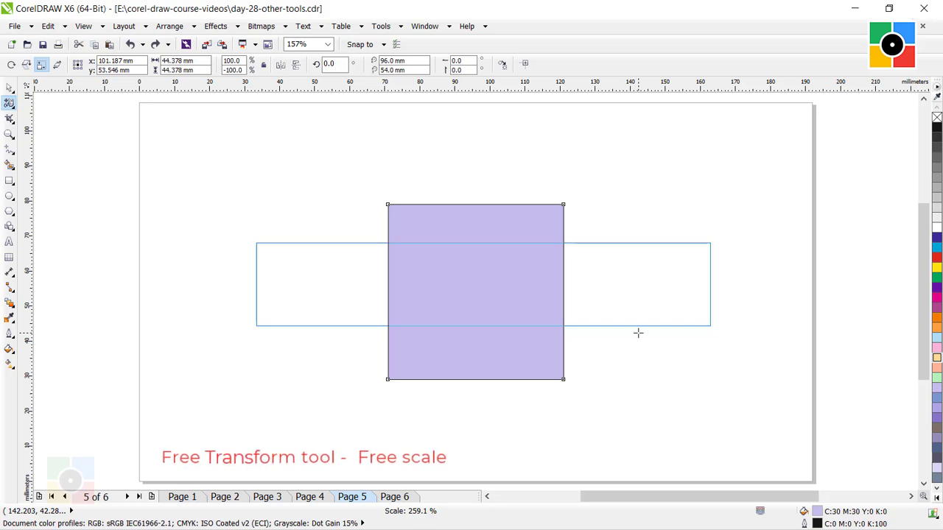
{"action": "left_click_drag", "start_coordinate": [638, 333], "coordinate": [638, 333]}
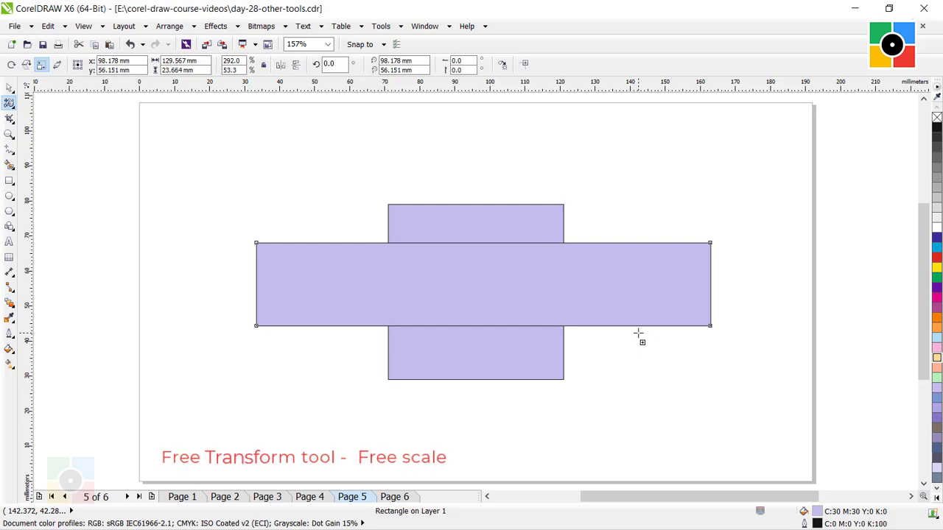
{"action": "left_click", "coordinate": [7, 87]}
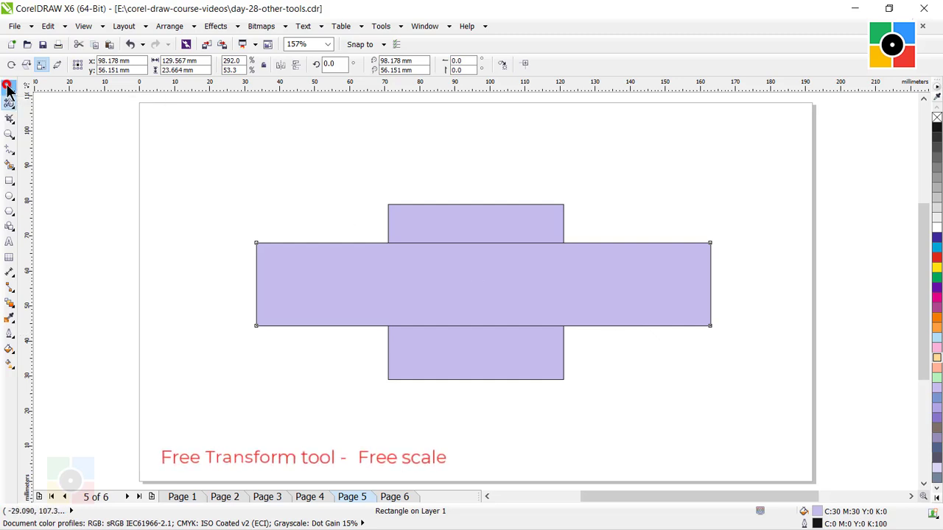
{"action": "left_click", "coordinate": [331, 206]}
Select the orange square on Page 6 and set the Free Transform tool to free skew.
{"action": "key", "text": "Page_Down"}
{"action": "left_click", "coordinate": [623, 269]}
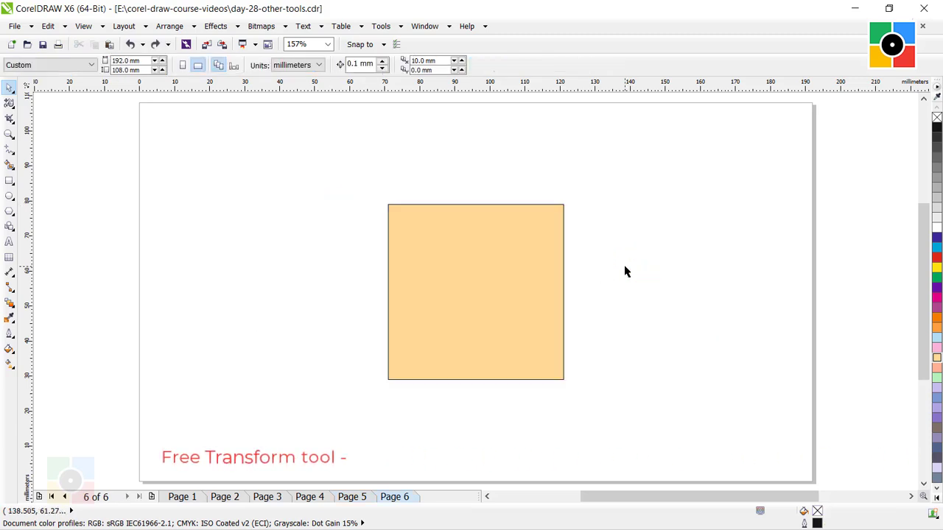
{"action": "left_click", "coordinate": [461, 248]}
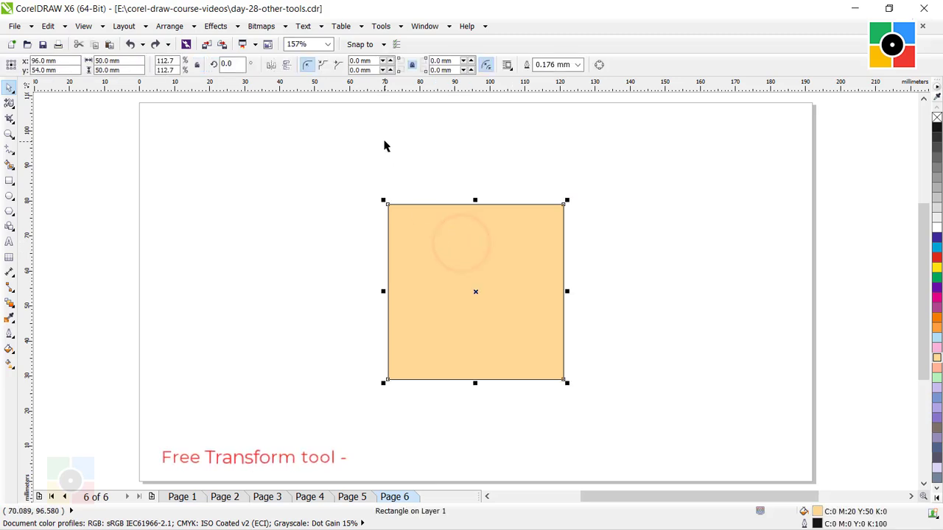
{"action": "left_click", "coordinate": [9, 107]}
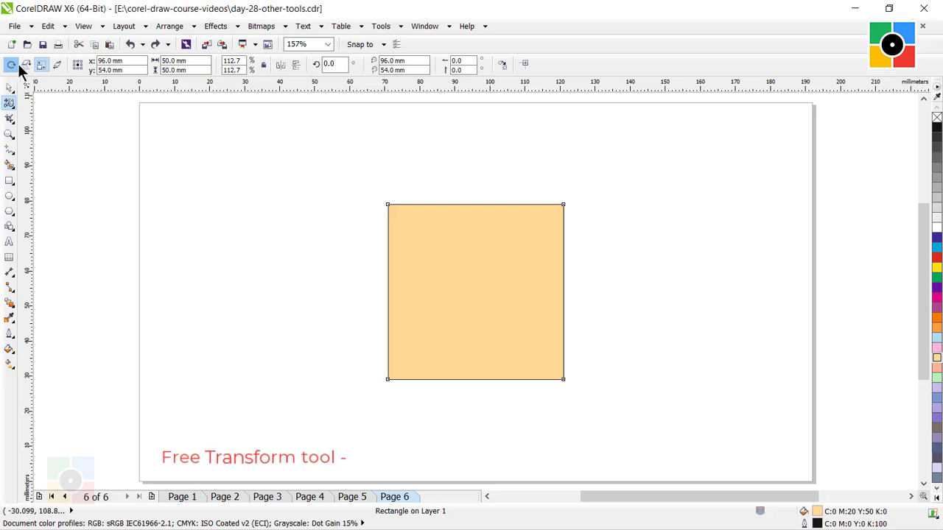
{"action": "left_click", "coordinate": [57, 63]}
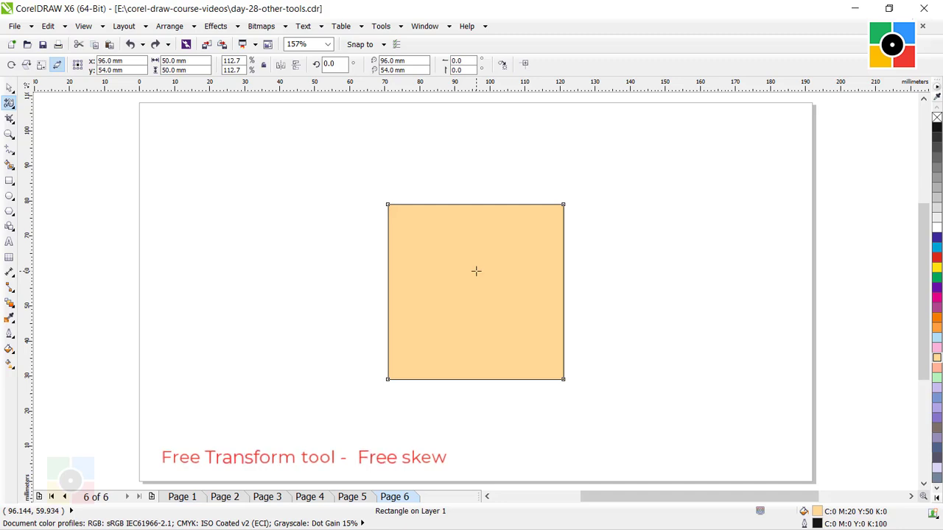
Skew a copy of the orange square up and to the right to about 105 × 82 mm, and deselect it.
{"action": "left_click_drag", "start_coordinate": [475, 271], "coordinate": [589, 237]}
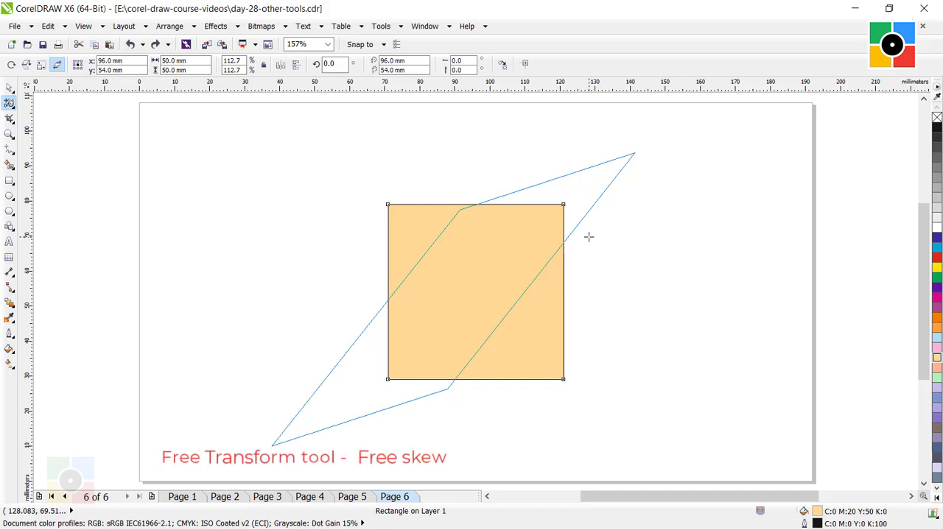
{"action": "mouse_move", "coordinate": [588, 236]}
{"action": "left_mouse_down"}
{"action": "mouse_move", "coordinate": [568, 278]}
{"action": "mouse_move", "coordinate": [452, 295]}
{"action": "mouse_move", "coordinate": [619, 286]}
{"action": "mouse_move", "coordinate": [619, 255]}
{"action": "mouse_move", "coordinate": [604, 238]}
{"action": "mouse_move", "coordinate": [590, 261]}
{"action": "mouse_move", "coordinate": [598, 236]}
{"action": "mouse_move", "coordinate": [581, 236]}
{"action": "mouse_move", "coordinate": [591, 239]}
{"action": "left_mouse_up"}
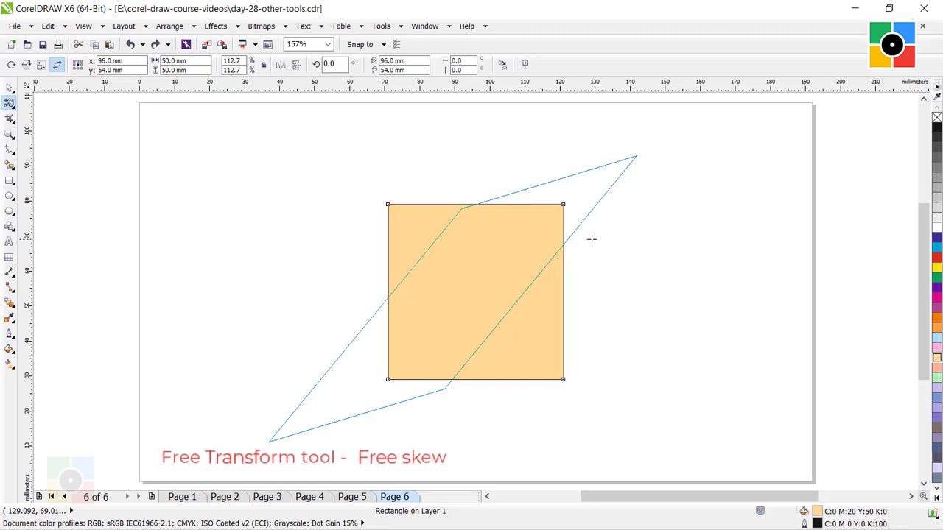
{"action": "left_click_drag", "start_coordinate": [592, 239], "coordinate": [593, 239]}
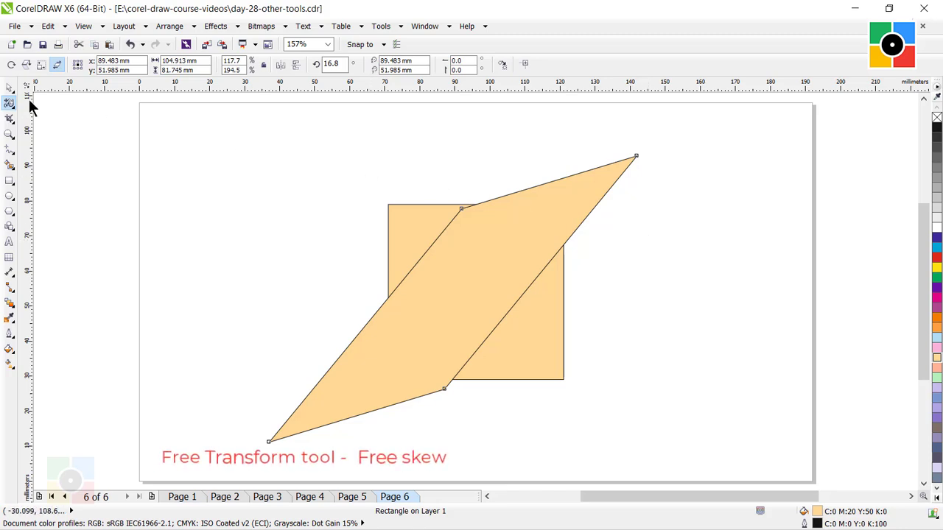
{"action": "left_click", "coordinate": [9, 89]}
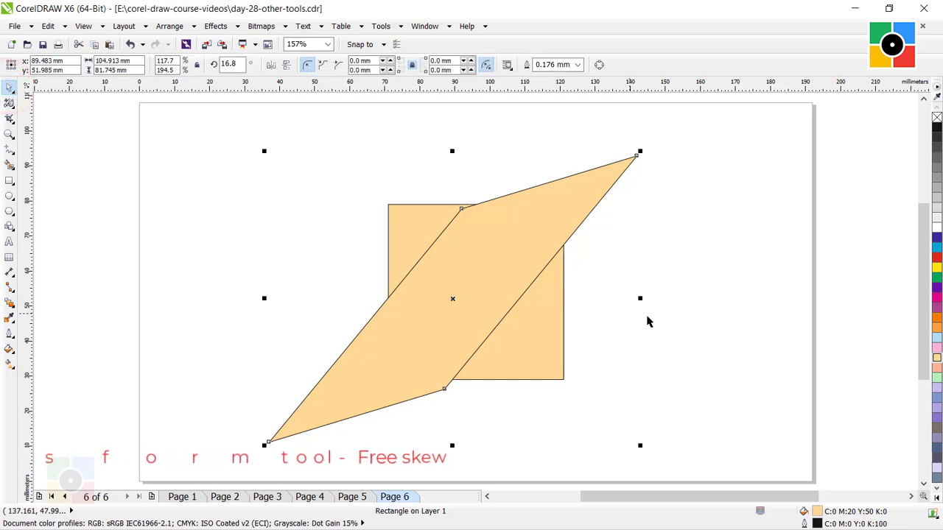
{"action": "left_click", "coordinate": [685, 330]}
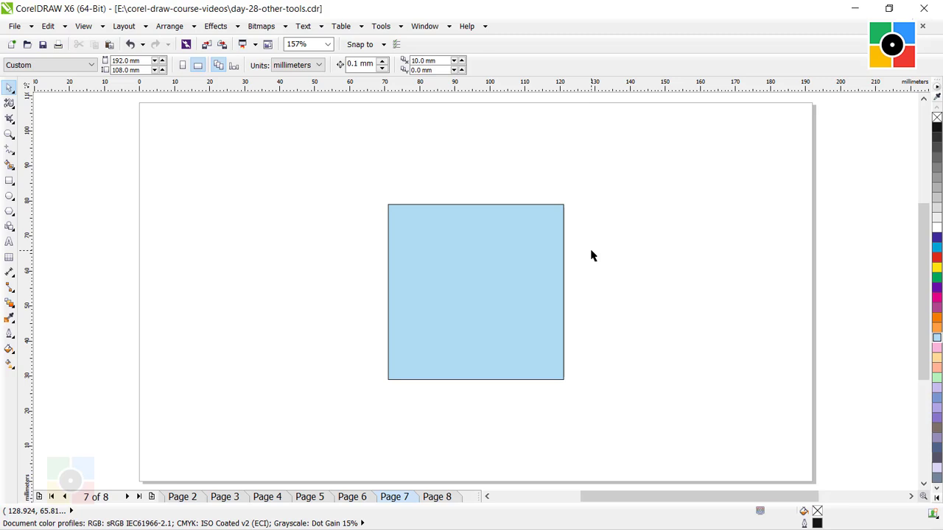
Select the blue square on Page 7, set the Smear tool to a 5 mm nib radius, and undo the trial stroke.
{"action": "left_click", "coordinate": [445, 242]}
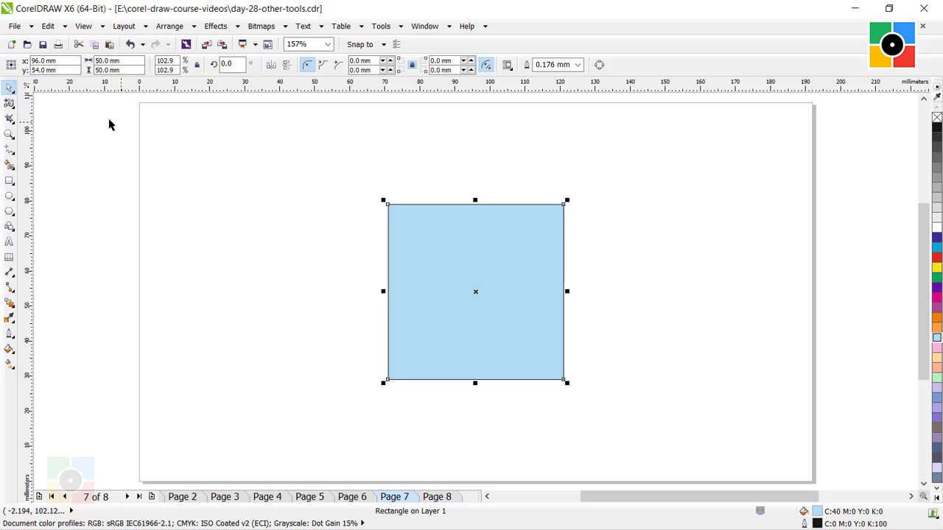
{"action": "left_click", "coordinate": [10, 103]}
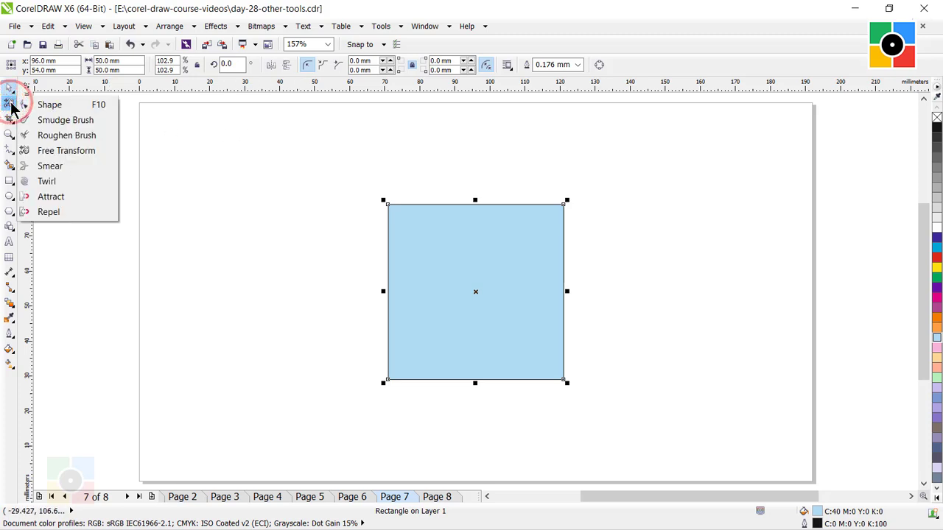
{"action": "left_click", "coordinate": [47, 169]}
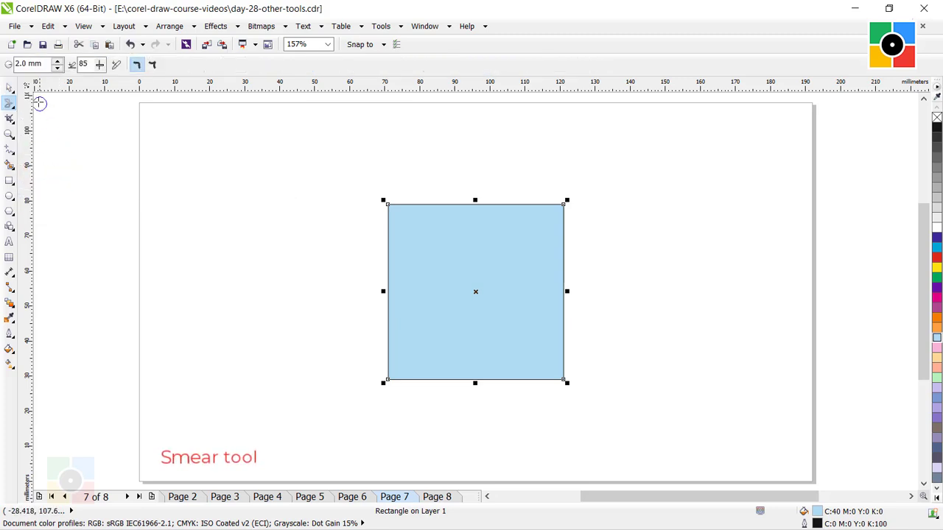
{"action": "double_click", "coordinate": [24, 64]}
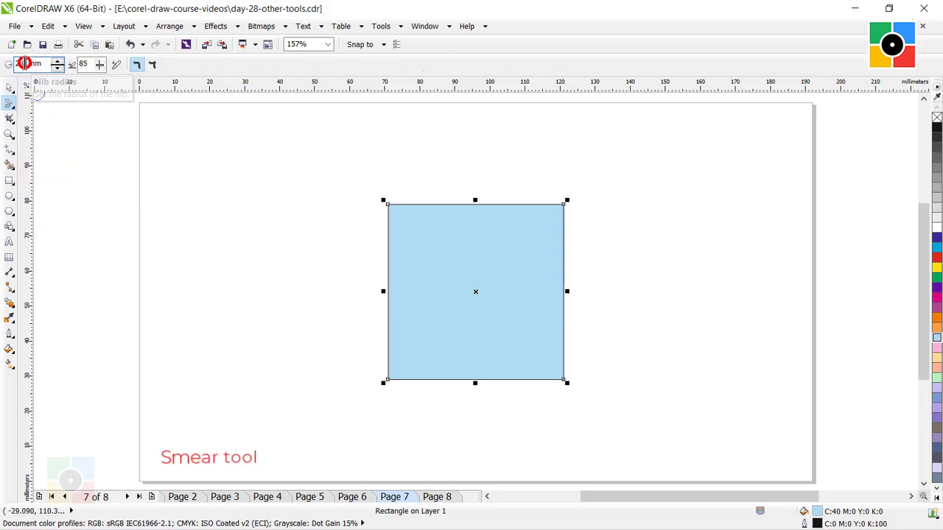
{"action": "type", "text": "5"}
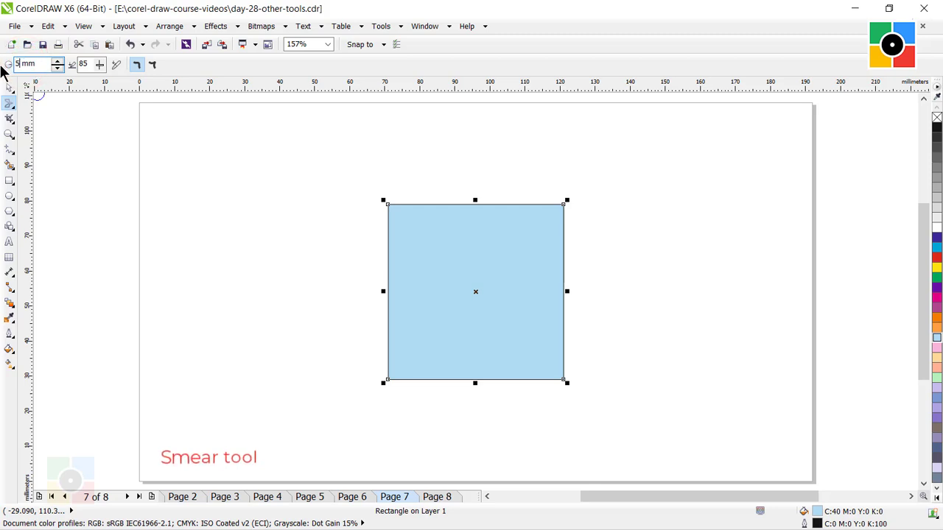
{"action": "left_click", "coordinate": [86, 64]}
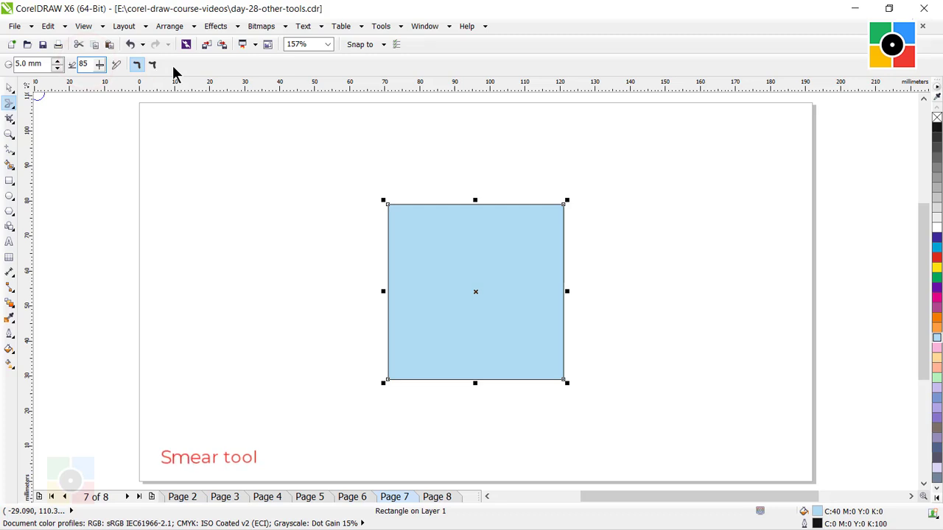
{"action": "key", "text": "ctrl+z"}
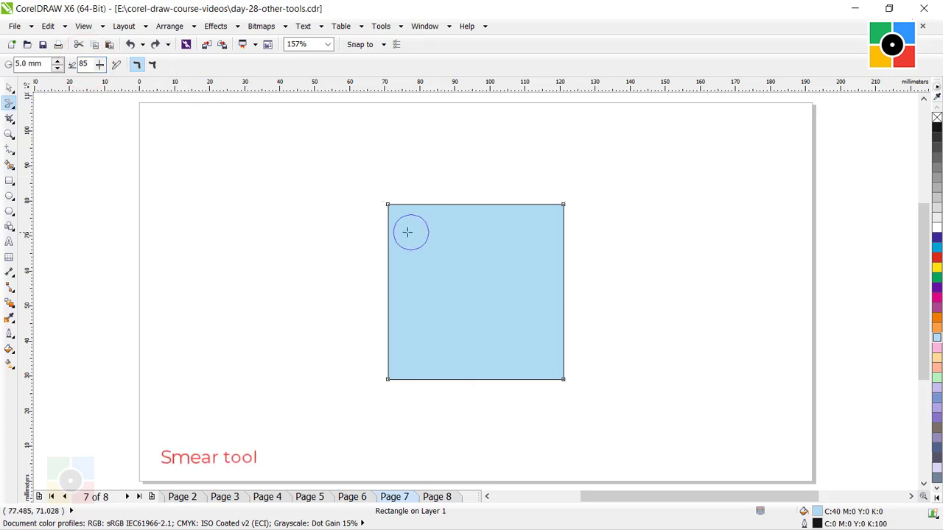
With smooth smear, pull an inward notch and an outward bulge below it on each side of the blue square's upper half.
{"action": "left_click_drag", "start_coordinate": [386, 233], "coordinate": [422, 235]}
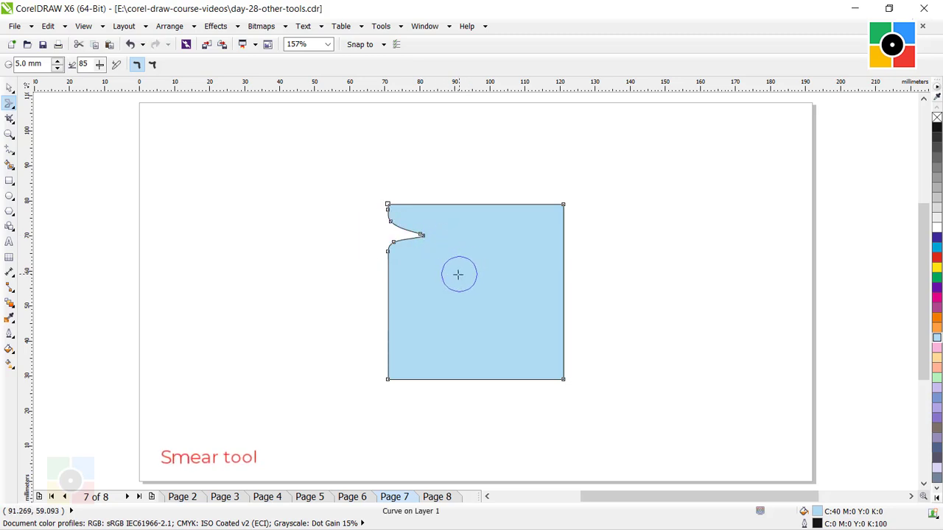
{"action": "left_click_drag", "start_coordinate": [565, 234], "coordinate": [506, 233]}
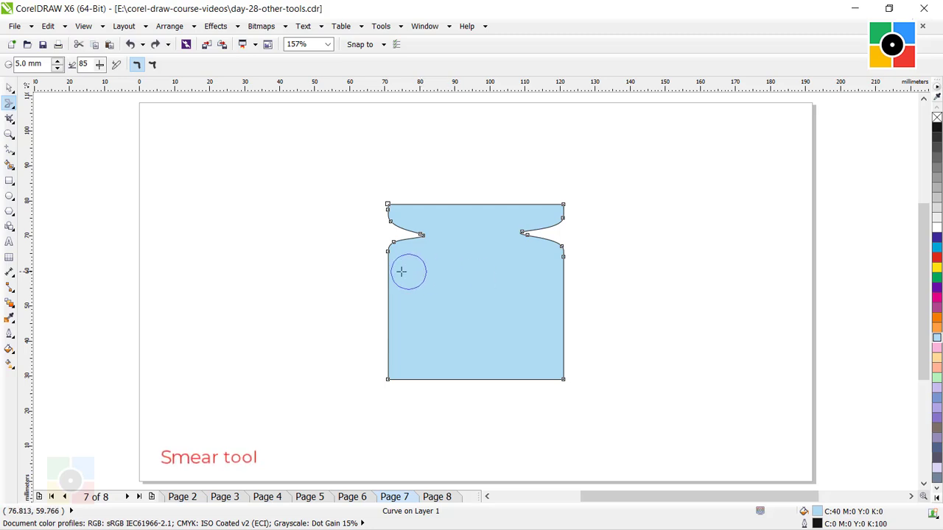
{"action": "left_click_drag", "start_coordinate": [408, 265], "coordinate": [354, 268]}
{"action": "left_click_drag", "start_coordinate": [550, 265], "coordinate": [591, 262]}
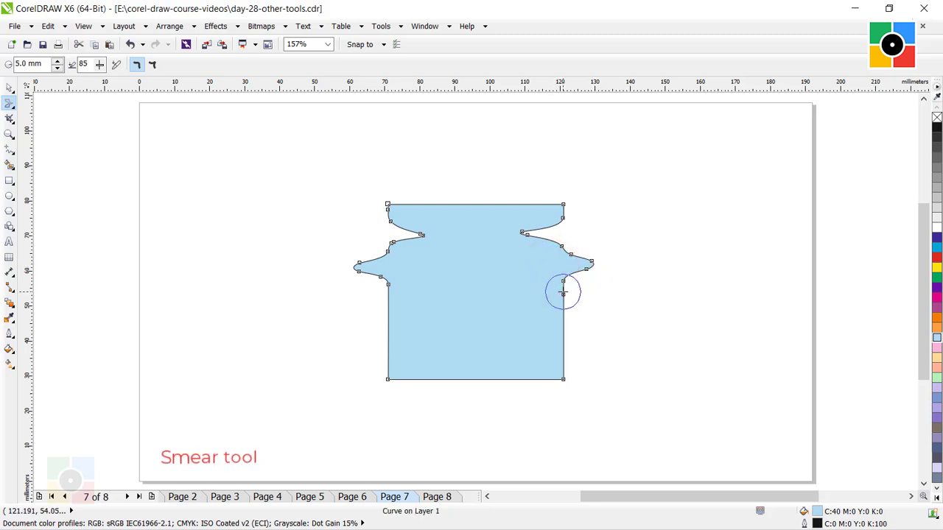
With pointy smear, pull an inward notch and an outward spike below it on each side of the blue shape's lower half.
{"action": "left_click", "coordinate": [153, 64]}
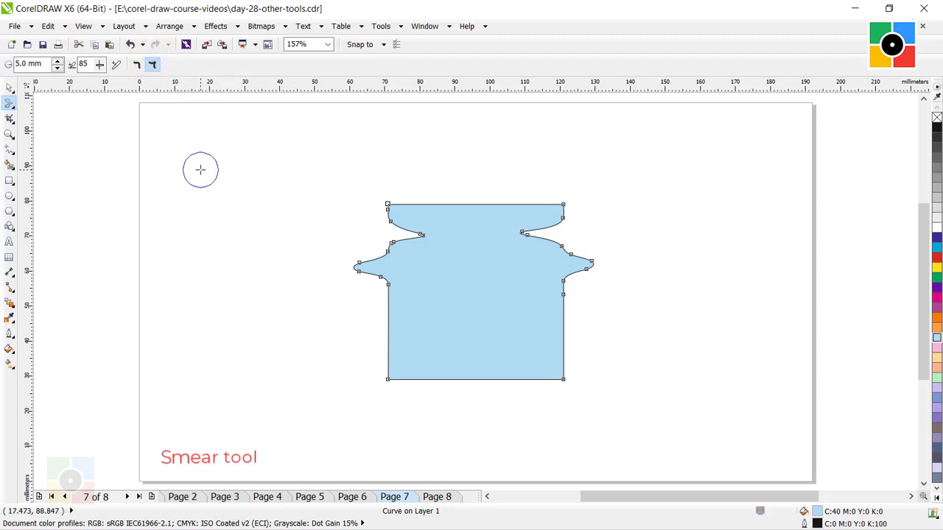
{"action": "left_click_drag", "start_coordinate": [387, 306], "coordinate": [434, 307]}
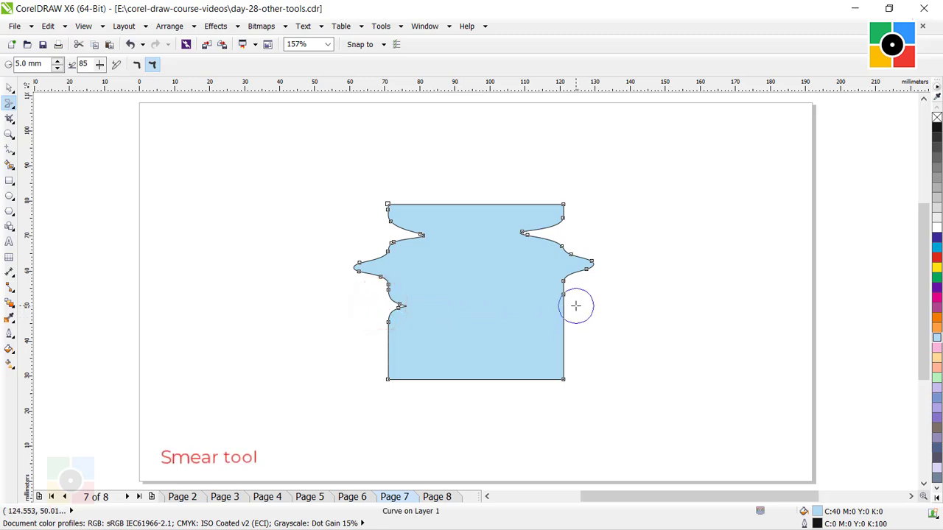
{"action": "left_click_drag", "start_coordinate": [568, 305], "coordinate": [518, 305]}
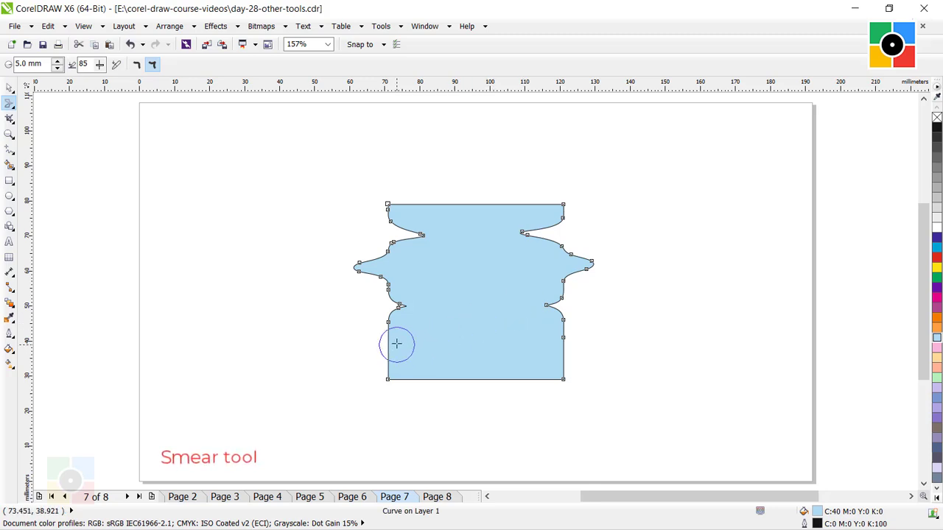
{"action": "left_click_drag", "start_coordinate": [393, 341], "coordinate": [350, 341]}
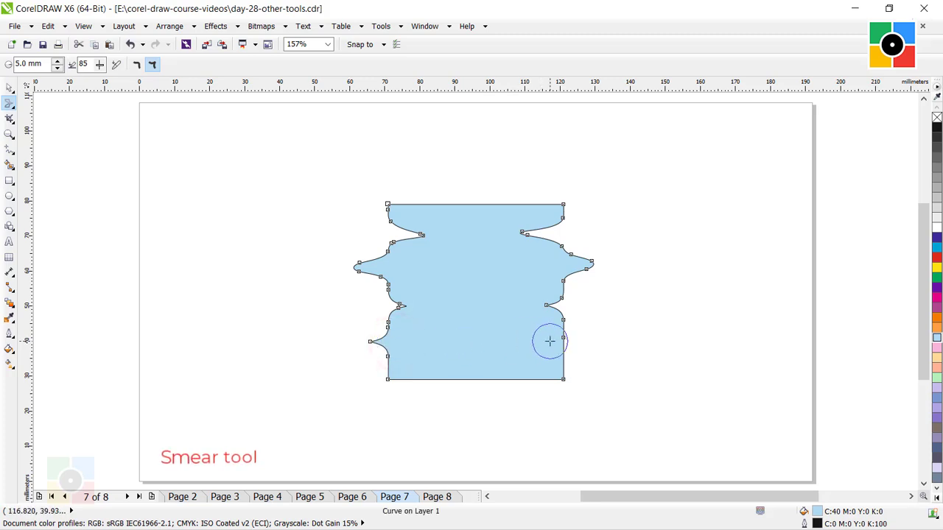
{"action": "left_click_drag", "start_coordinate": [553, 346], "coordinate": [589, 344]}
Smear three pointed notches into the blue shape's bottom edge and three into its top edge, then return to the Pick tool.
{"action": "left_click_drag", "start_coordinate": [412, 388], "coordinate": [435, 362]}
{"action": "left_click_drag", "start_coordinate": [481, 392], "coordinate": [471, 364]}
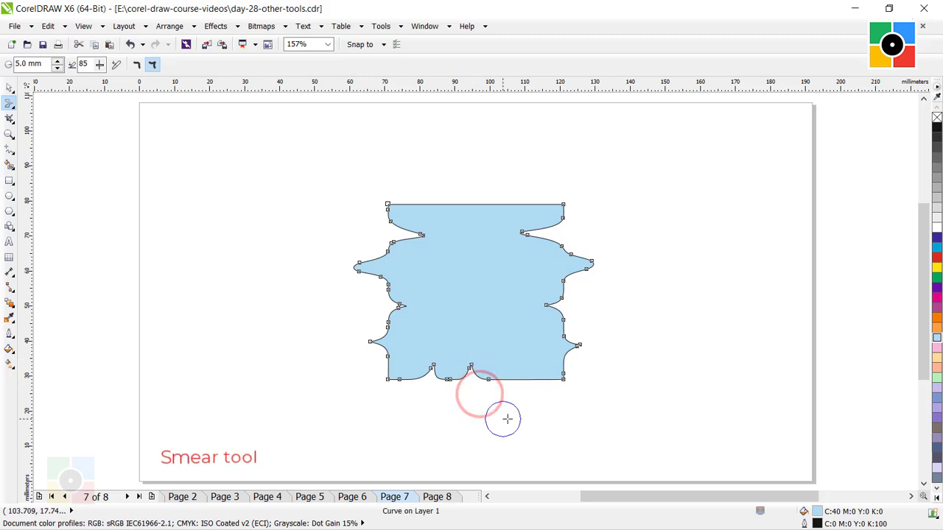
{"action": "left_click_drag", "start_coordinate": [516, 399], "coordinate": [530, 359]}
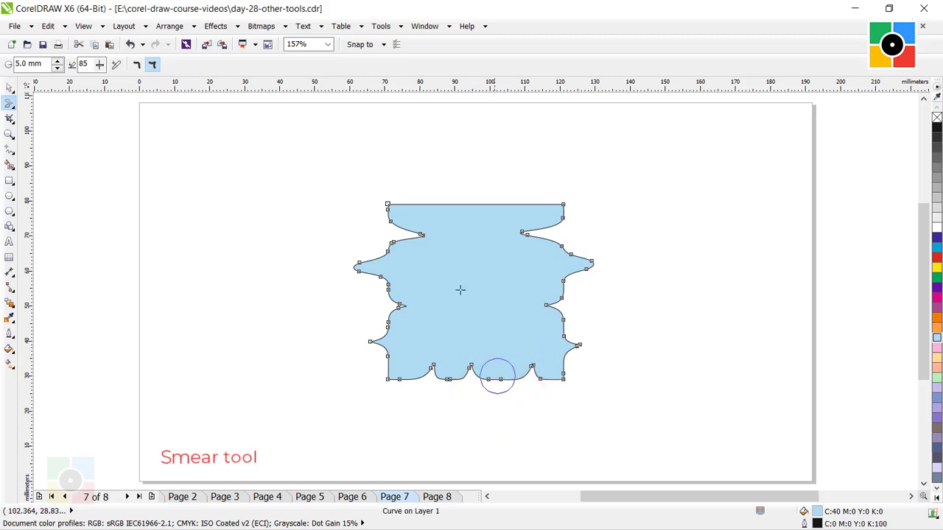
{"action": "left_click_drag", "start_coordinate": [427, 196], "coordinate": [450, 219]}
{"action": "left_click_drag", "start_coordinate": [495, 196], "coordinate": [488, 215]}
{"action": "left_click_drag", "start_coordinate": [543, 200], "coordinate": [518, 219]}
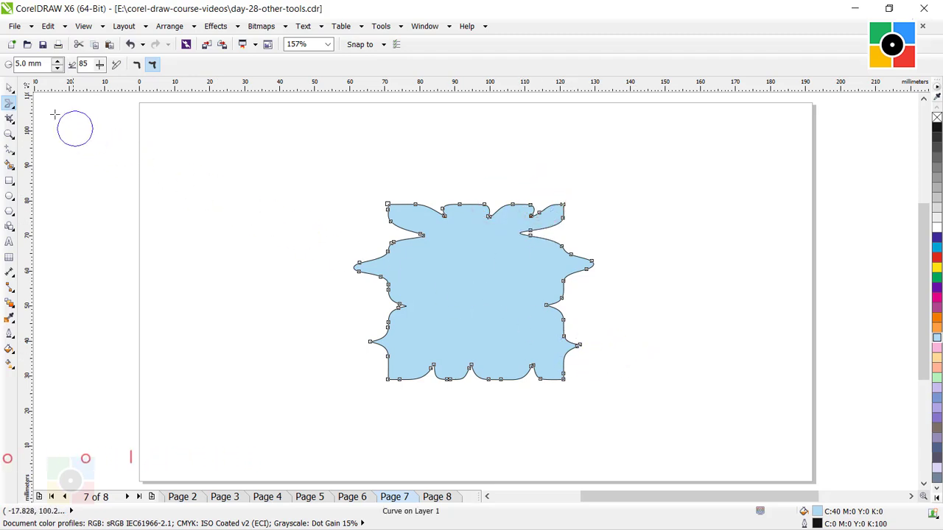
{"action": "left_click", "coordinate": [8, 87]}
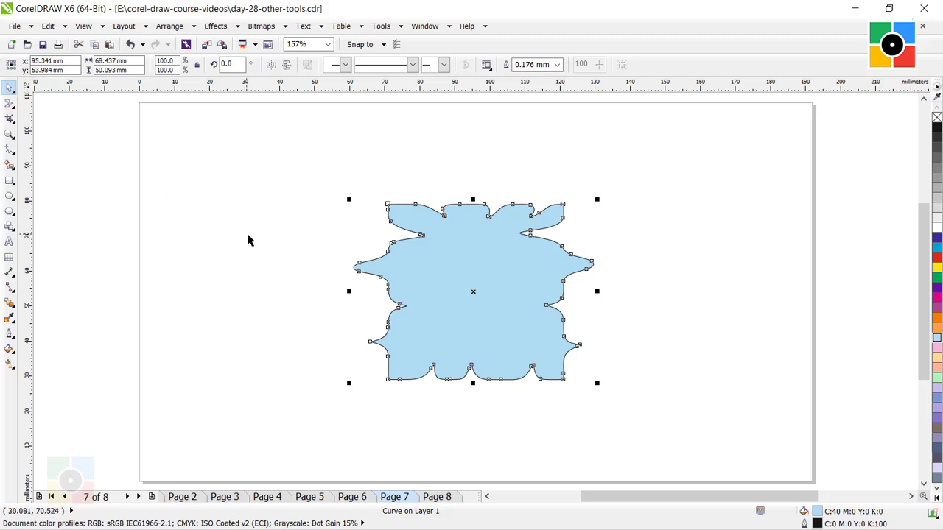
Select the green circle on Page 8 and set the Twirl tool's nib radius to 10 mm.
{"action": "key", "text": "Page_Down"}
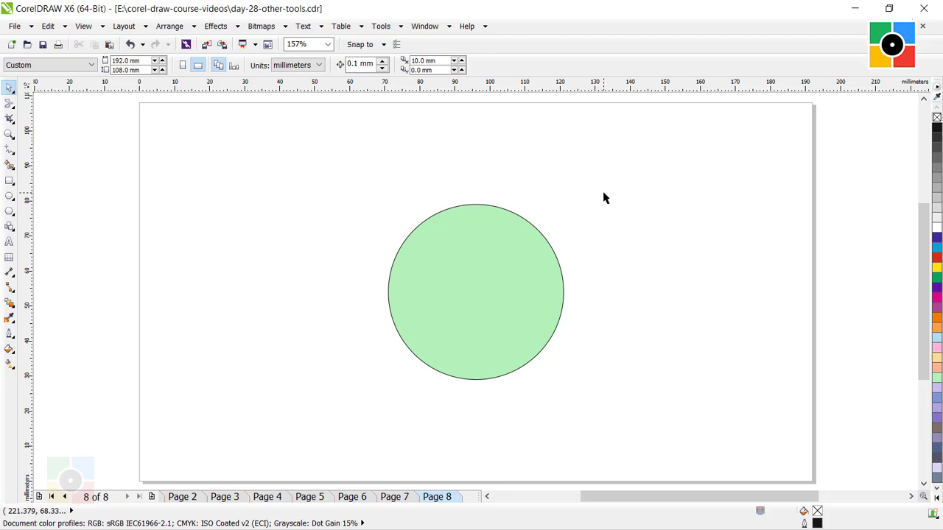
{"action": "left_click", "coordinate": [602, 198]}
{"action": "left_click", "coordinate": [504, 246]}
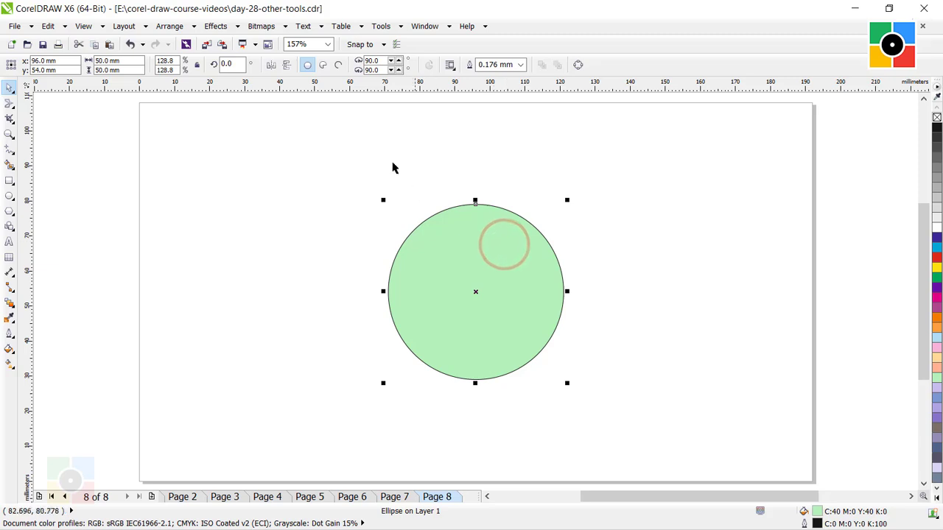
{"action": "left_click", "coordinate": [10, 103]}
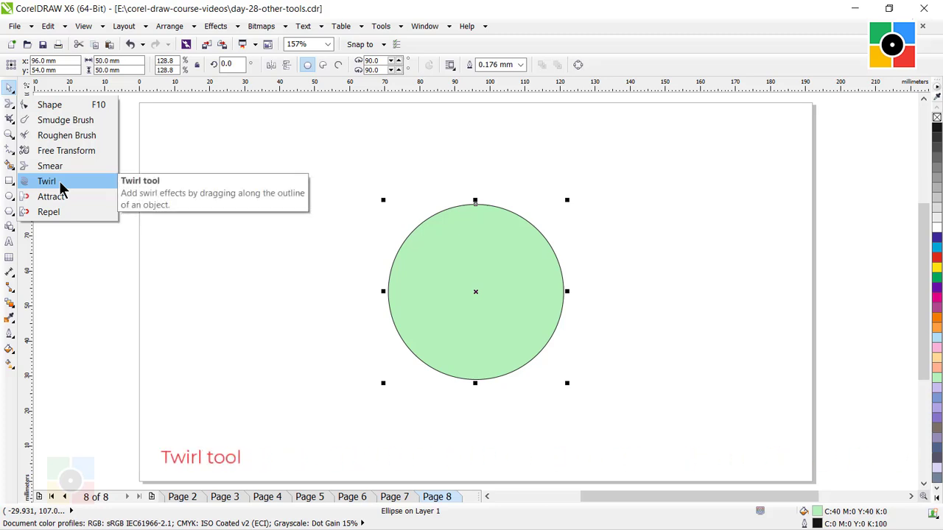
{"action": "left_click", "coordinate": [60, 183]}
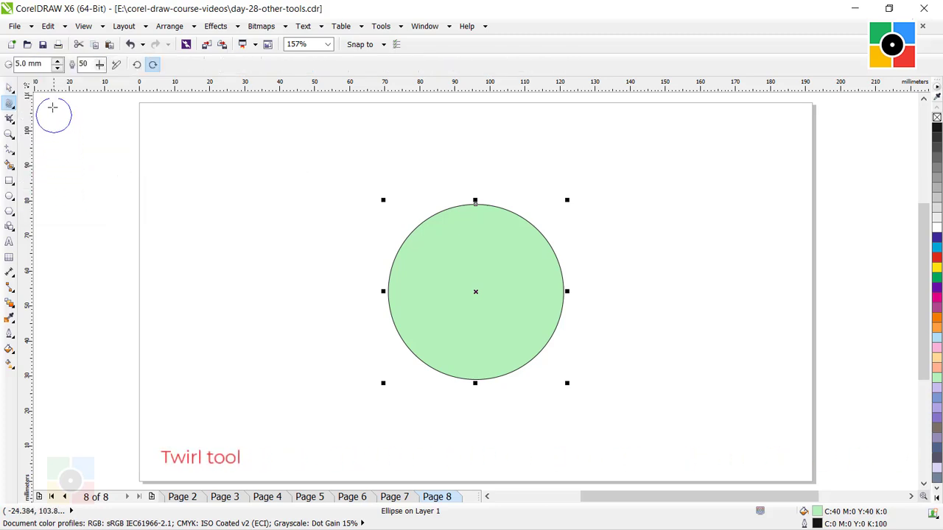
{"action": "double_click", "coordinate": [23, 64]}
{"action": "type", "text": "1"}
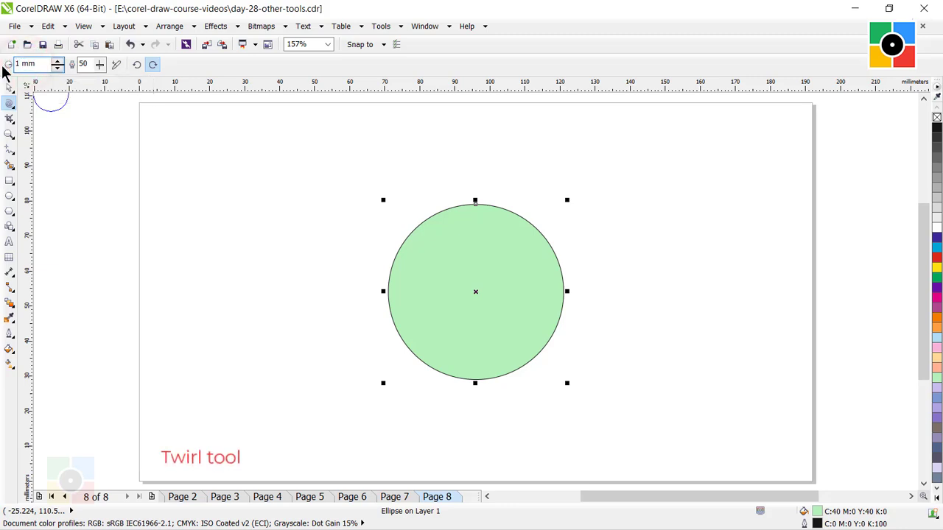
{"action": "type", "text": "0"}
Twirl the green circle's outline into spirals at its upper-right and lower-left edges with a rate of 50.
{"action": "left_click", "coordinate": [88, 64]}
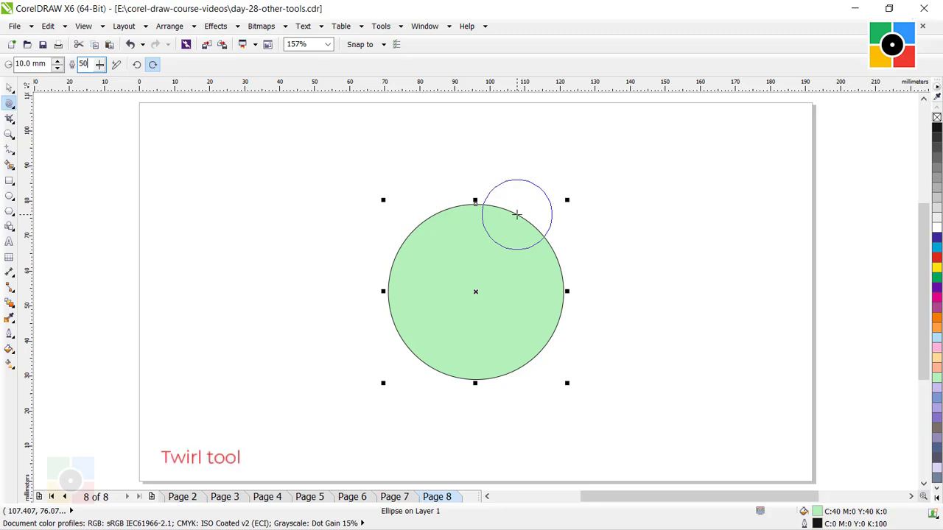
{"action": "left_click_drag", "start_coordinate": [517, 214], "coordinate": [517, 214]}
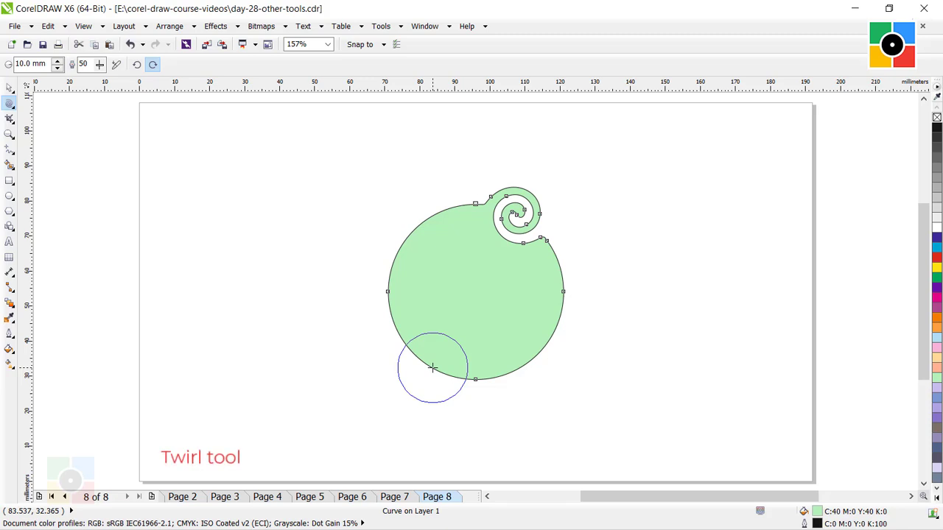
{"action": "left_click_drag", "start_coordinate": [432, 367], "coordinate": [432, 368]}
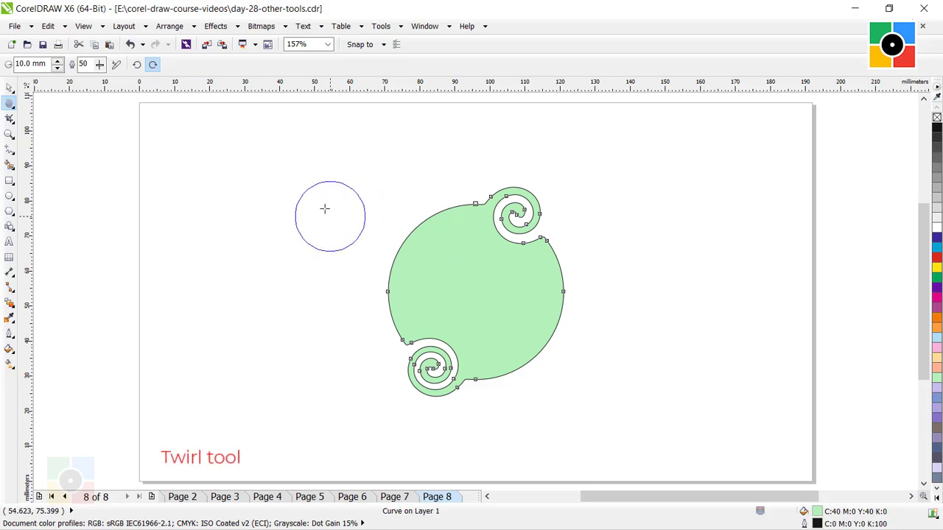
Twirl counterclockwise spirals into the green circle's upper-left, lower-right and right edges with the 10 mm nib.
{"action": "left_click", "coordinate": [136, 65]}
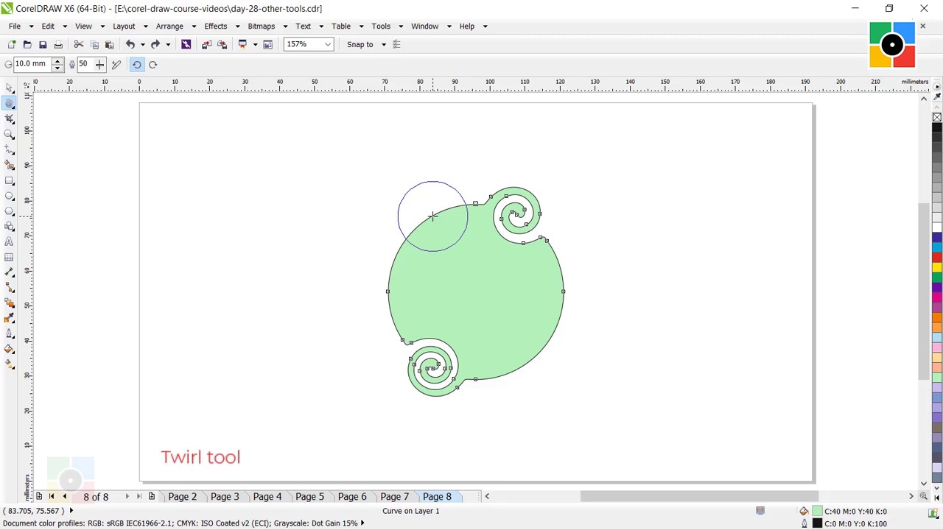
{"action": "left_click_drag", "start_coordinate": [432, 216], "coordinate": [432, 215]}
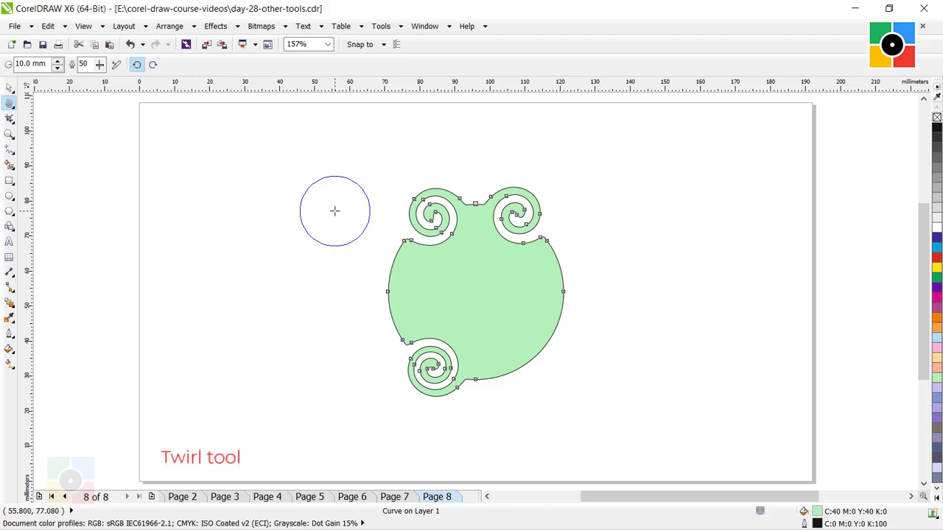
{"action": "key", "text": "ctrl+z"}
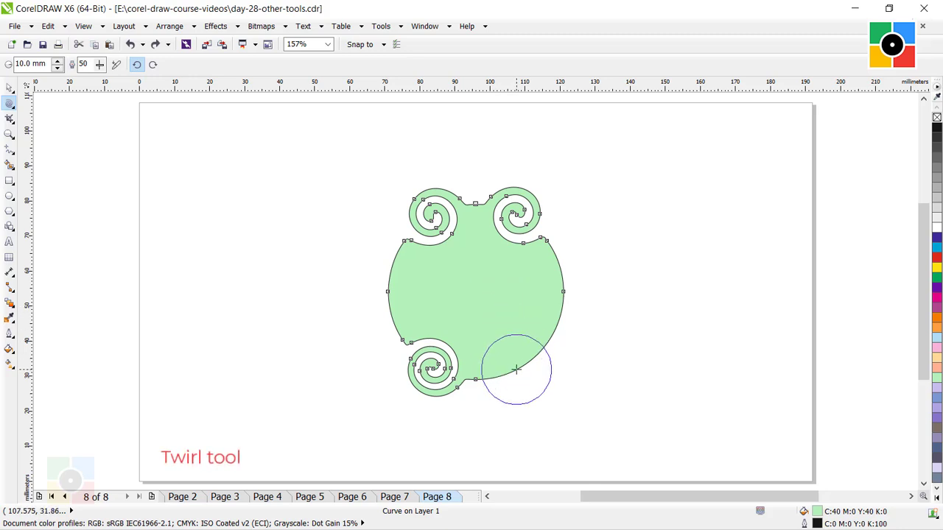
{"action": "left_click_drag", "start_coordinate": [516, 369], "coordinate": [517, 368]}
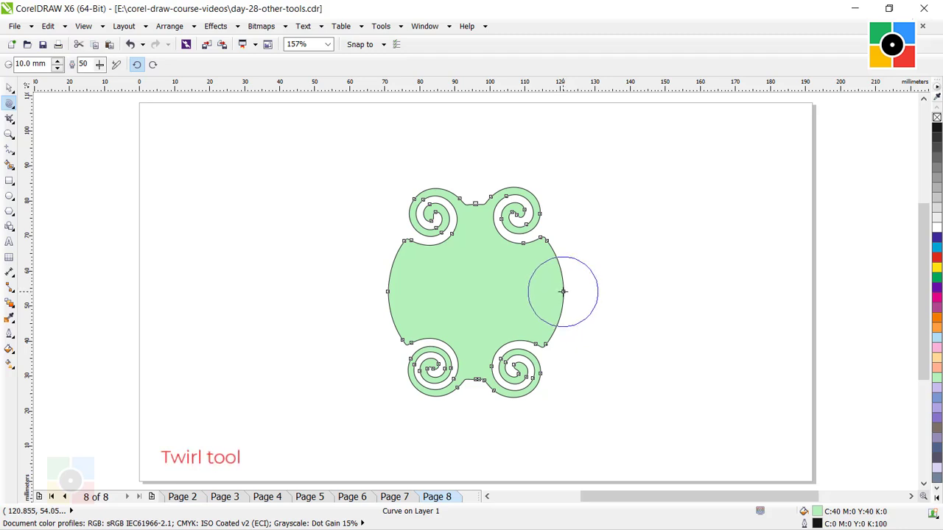
{"action": "left_click_drag", "start_coordinate": [563, 292], "coordinate": [563, 293]}
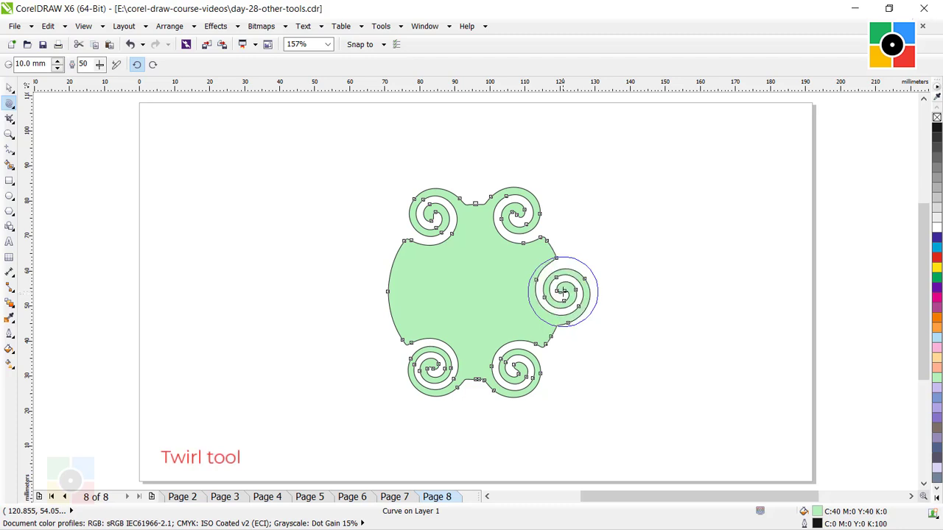
Twirl a clockwise spiral into the green circle's left edge, then return to the Pick tool and deselect the shape.
{"action": "left_click", "coordinate": [153, 64]}
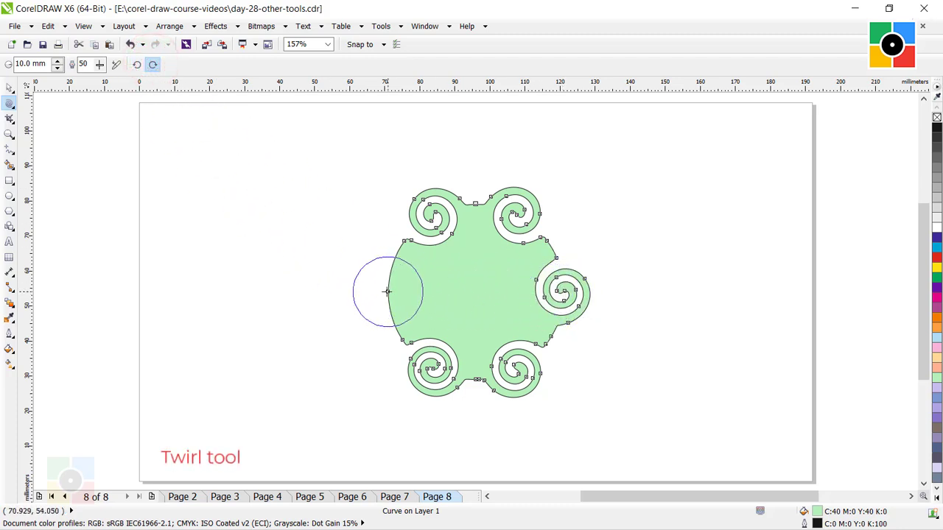
{"action": "left_click_drag", "start_coordinate": [387, 292], "coordinate": [387, 292]}
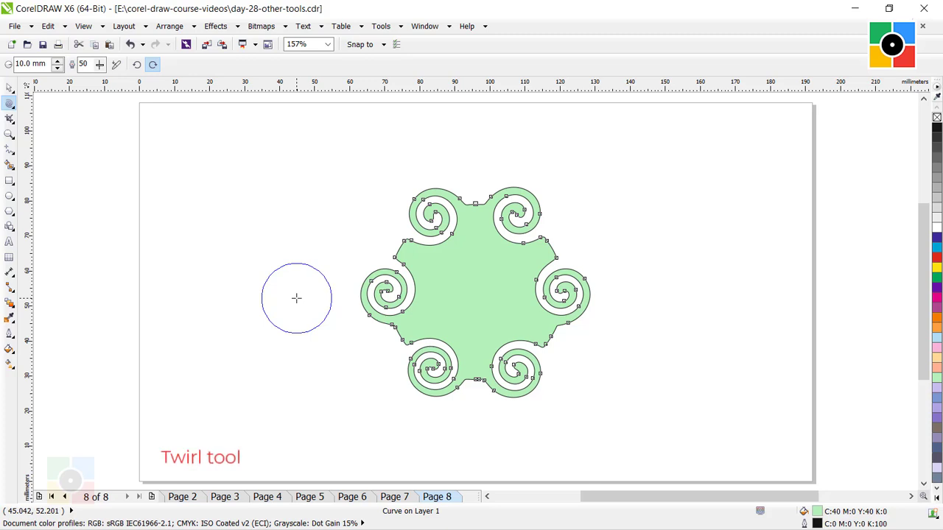
{"action": "left_click", "coordinate": [9, 87]}
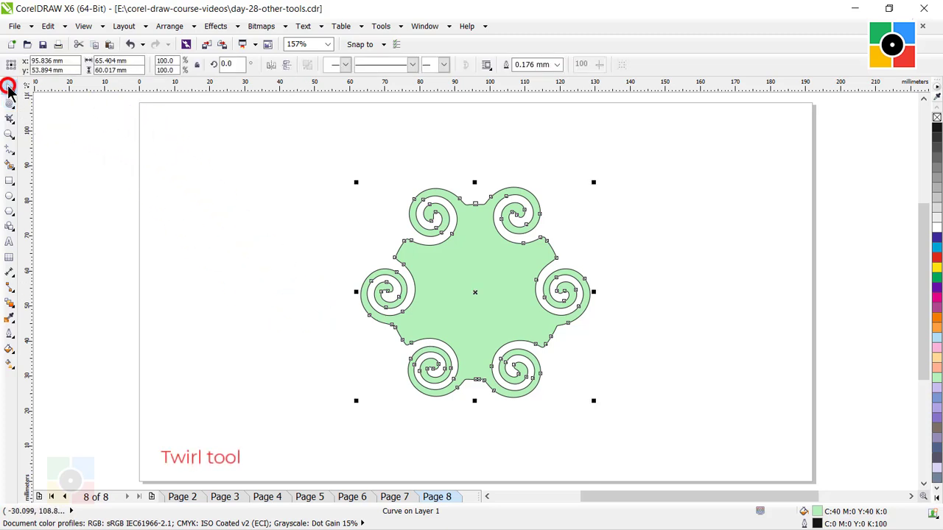
{"action": "left_click", "coordinate": [666, 245]}
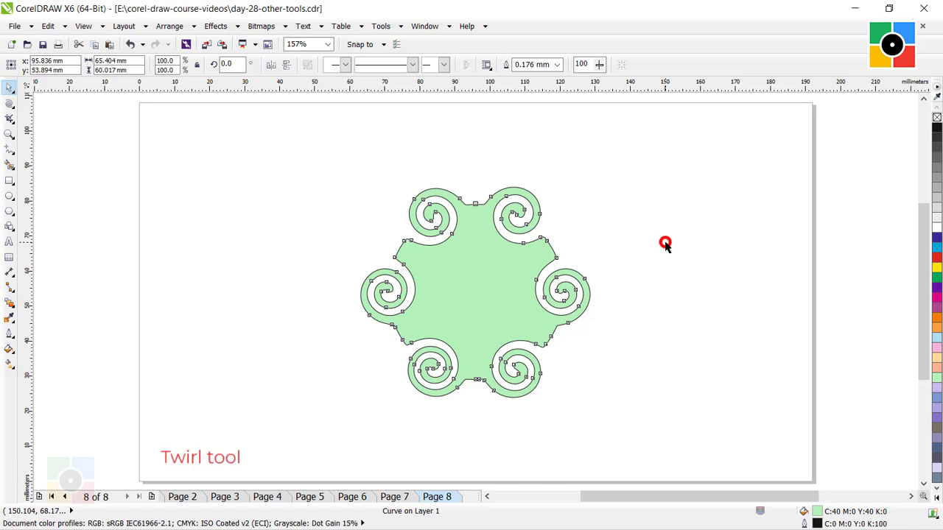
Select the orange shape on Page 9 and set the Attract tool's rate to 40.
{"action": "left_click", "coordinate": [588, 206]}
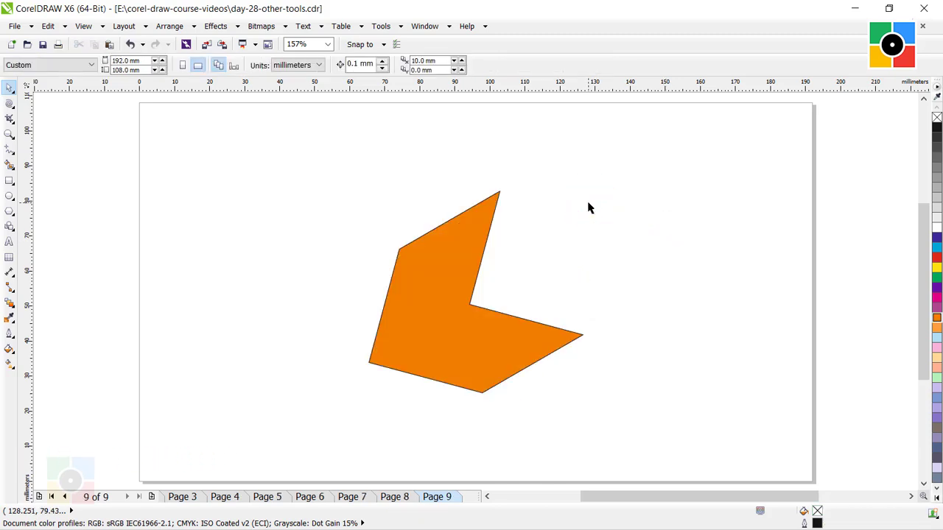
{"action": "left_click", "coordinate": [430, 263]}
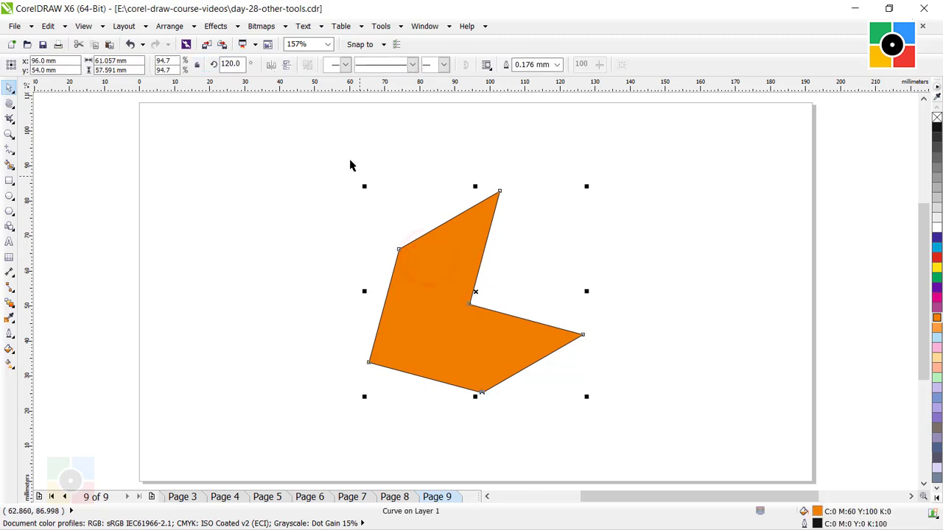
{"action": "left_click", "coordinate": [9, 104]}
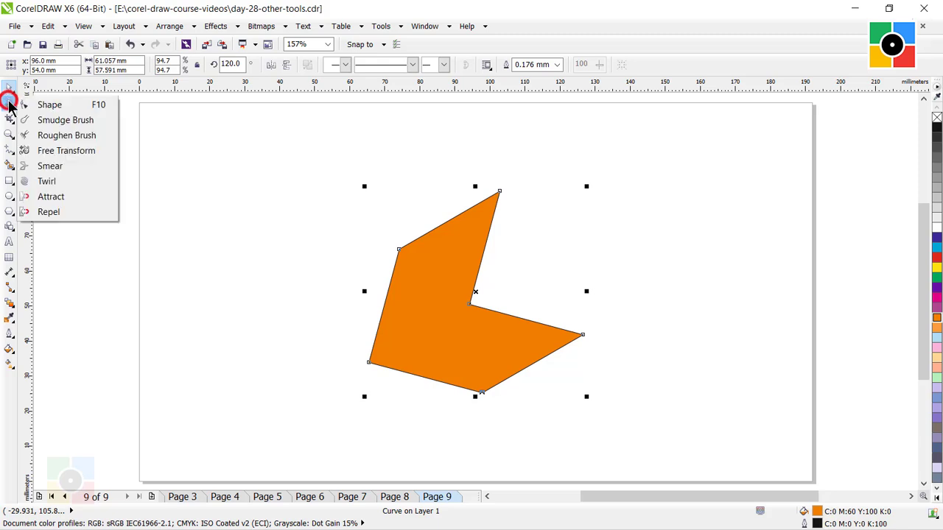
{"action": "left_click", "coordinate": [65, 198]}
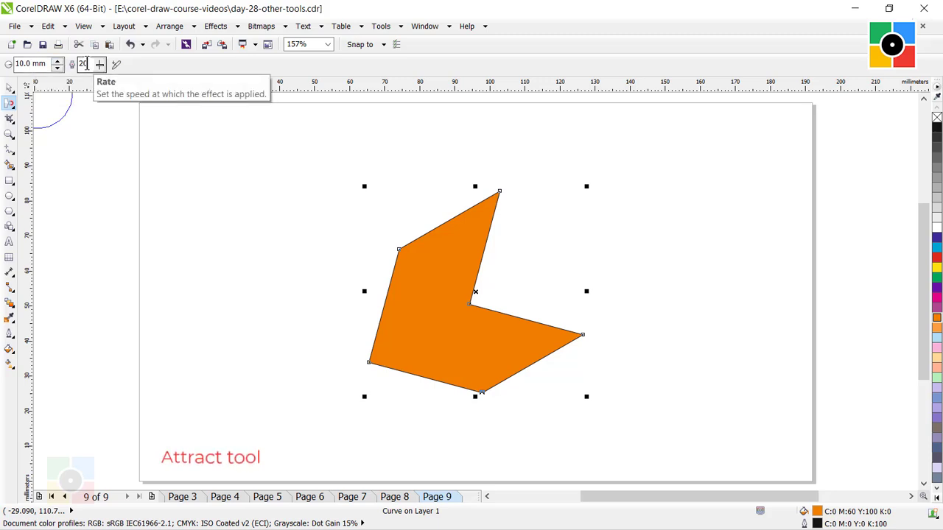
{"action": "double_click", "coordinate": [83, 64]}
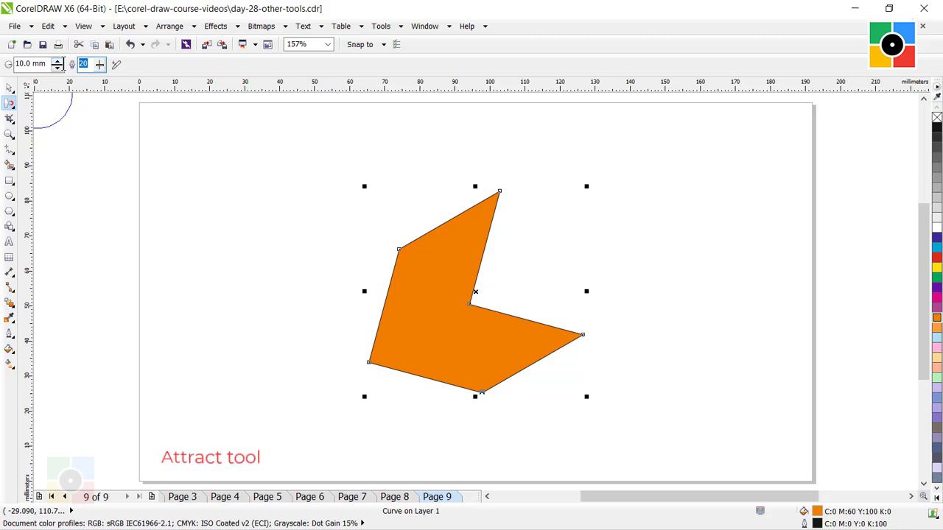
{"action": "type", "text": "40"}
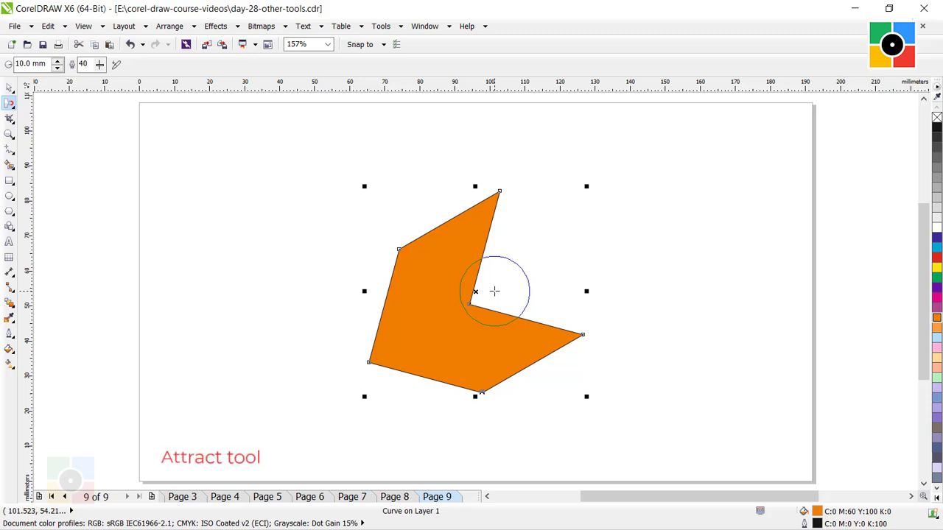
Attract the orange shape's inner corner outward and its lower-left corner inward into a deep notch, then deselect it with the Pick tool.
{"action": "left_click_drag", "start_coordinate": [494, 291], "coordinate": [495, 291]}
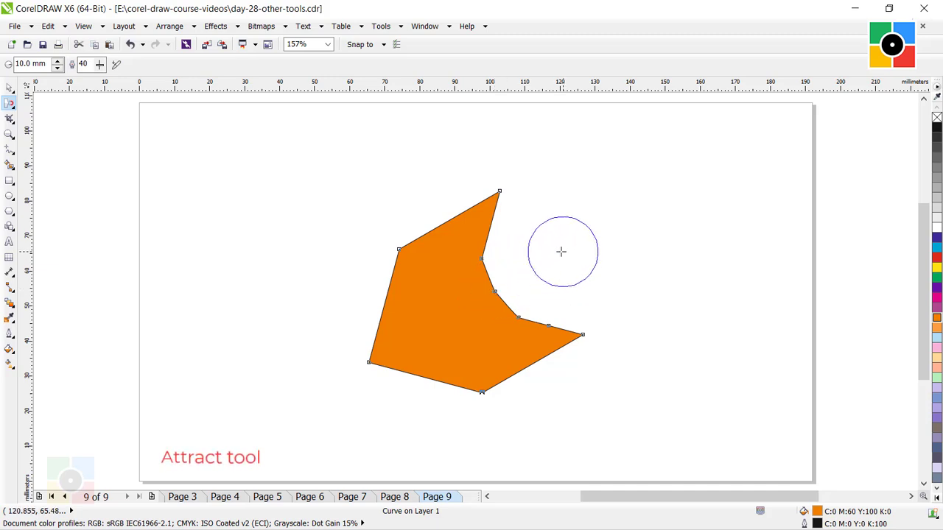
{"action": "left_click_drag", "start_coordinate": [518, 276], "coordinate": [518, 276]}
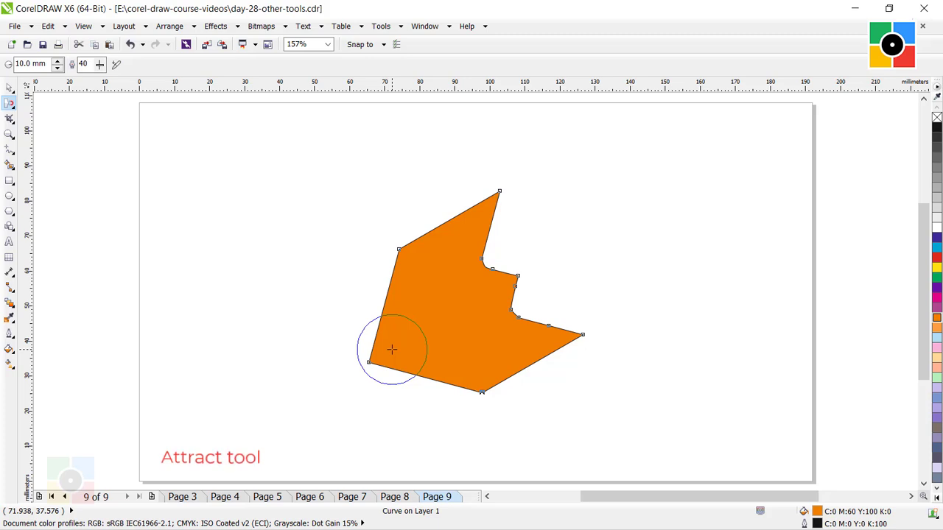
{"action": "left_click_drag", "start_coordinate": [391, 349], "coordinate": [418, 335]}
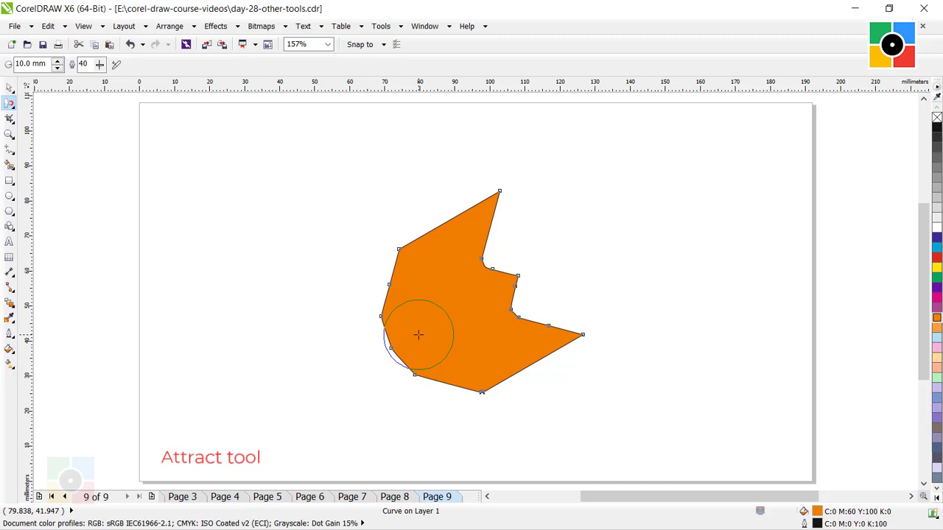
{"action": "left_click_drag", "start_coordinate": [418, 335], "coordinate": [438, 325]}
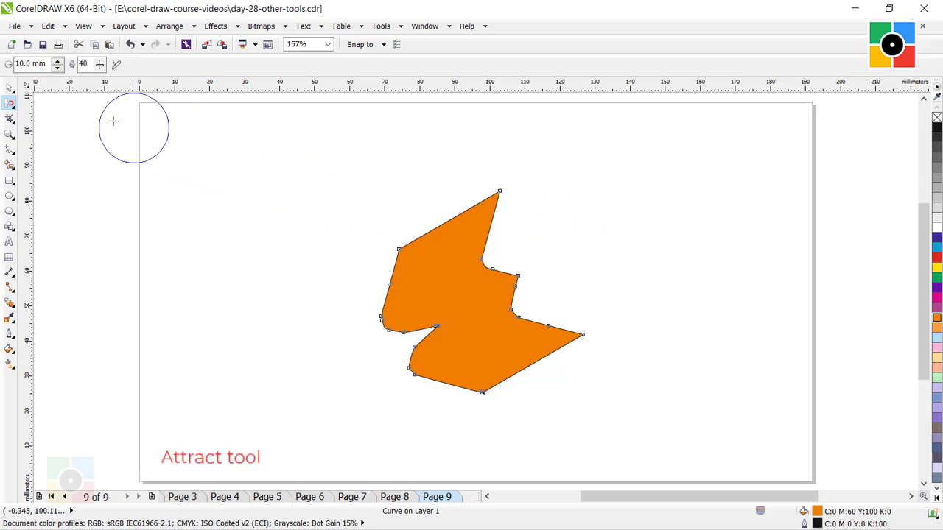
{"action": "left_click", "coordinate": [7, 87]}
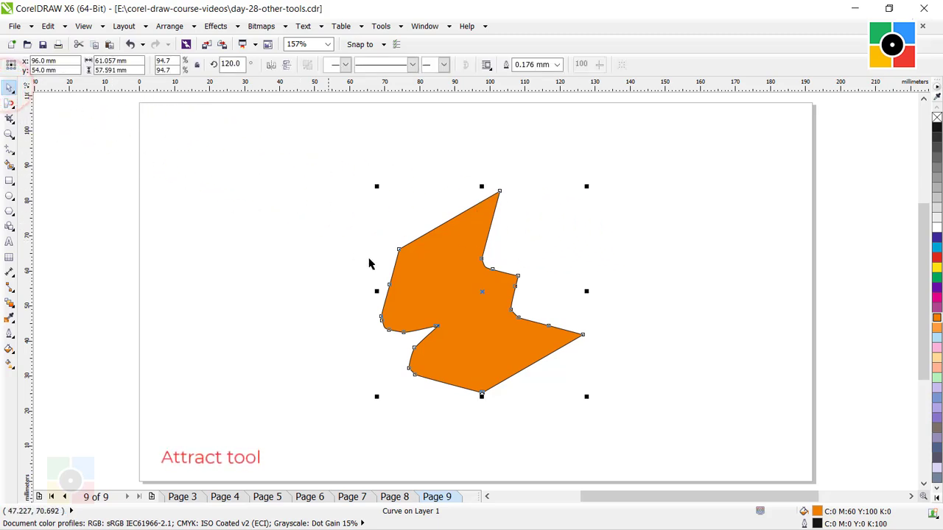
{"action": "left_click", "coordinate": [644, 348]}
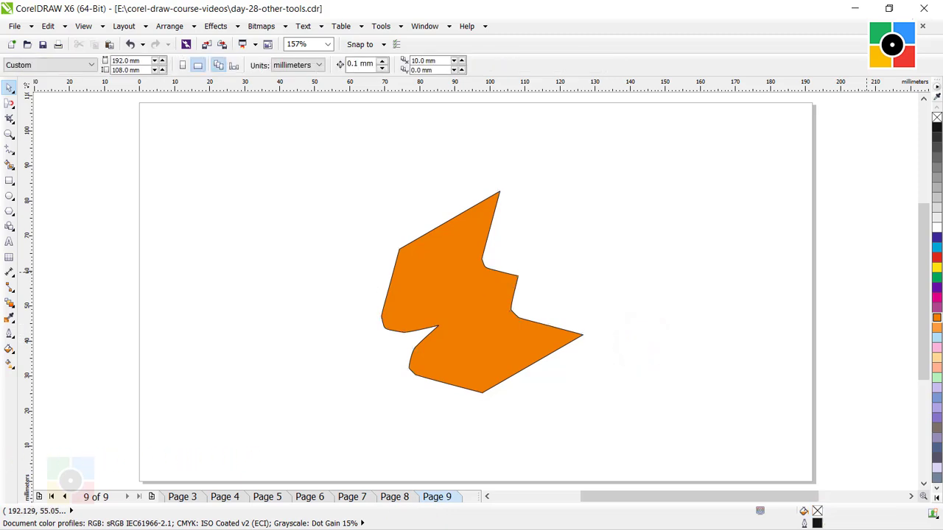
Select the light orange square on Page 10 and set the Repel tool's nib radius to 15 mm.
{"action": "left_click", "coordinate": [606, 270]}
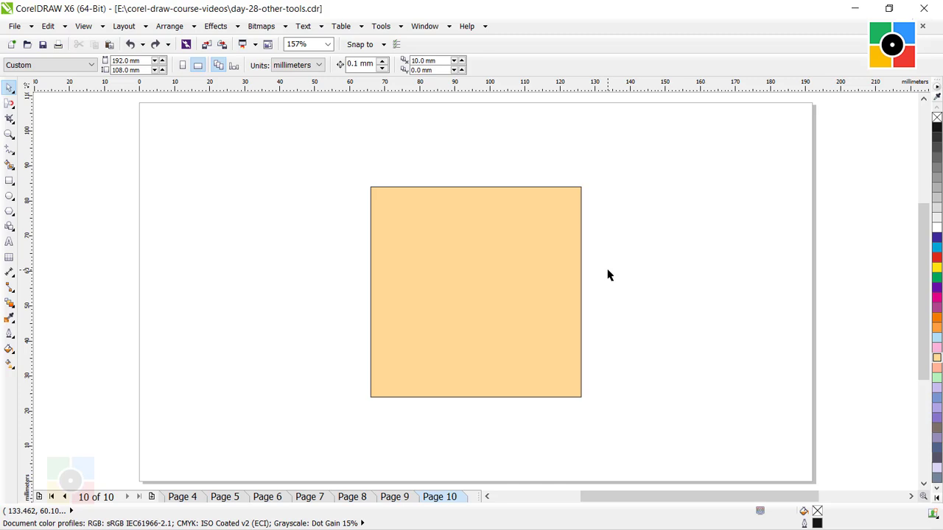
{"action": "left_click", "coordinate": [416, 210]}
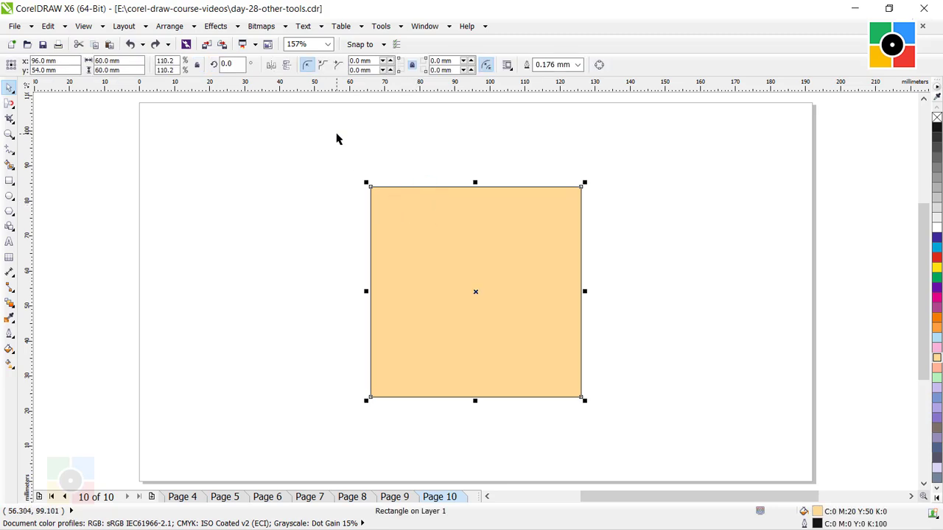
{"action": "left_click", "coordinate": [10, 105]}
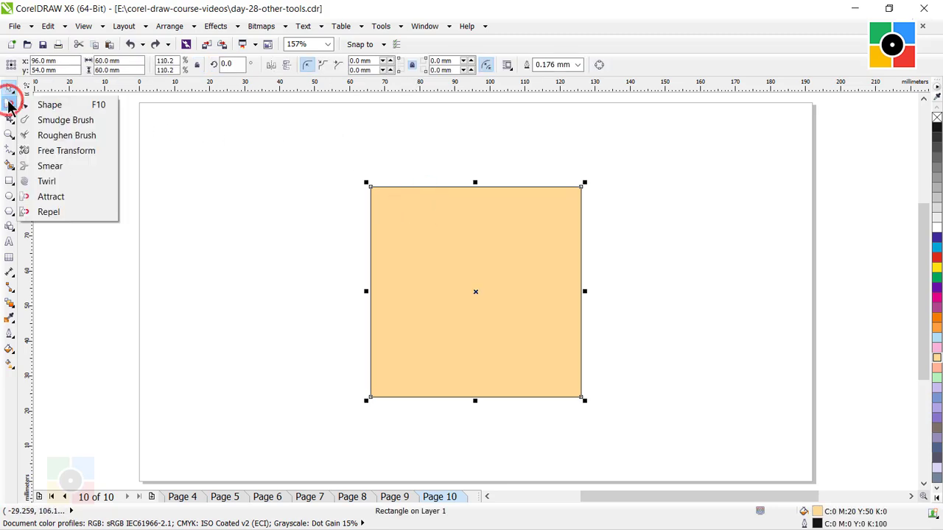
{"action": "left_click", "coordinate": [48, 211]}
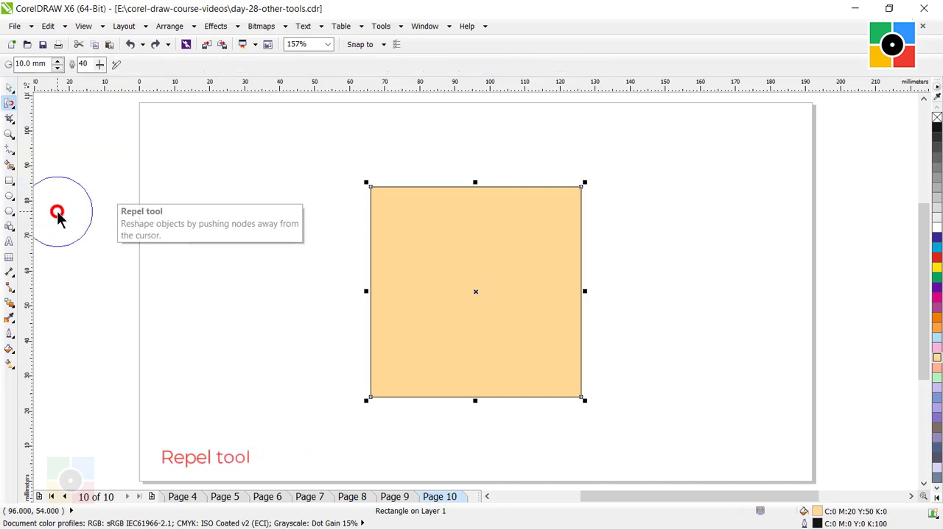
{"action": "double_click", "coordinate": [28, 64]}
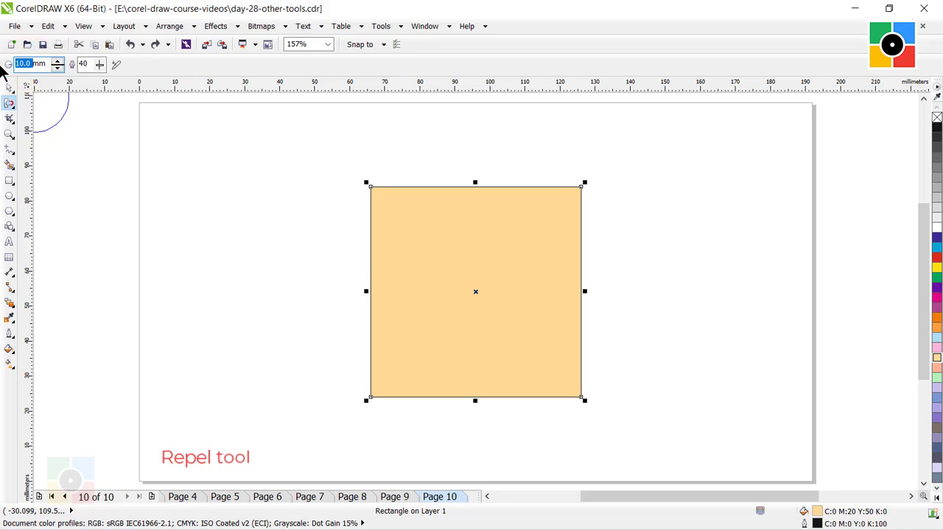
{"action": "type", "text": "15"}
{"action": "key", "text": "Return"}
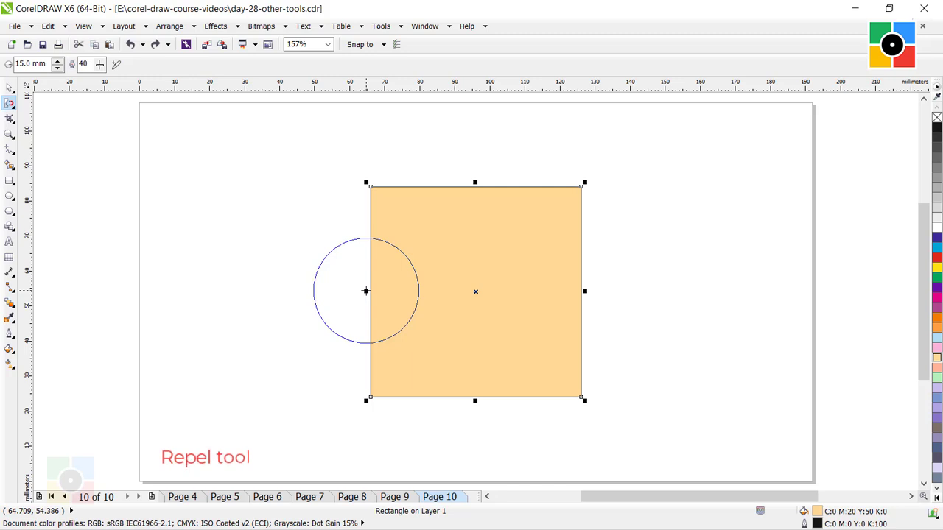
Repel the square's left and right edges inward at their midpoints to form round notches.
{"action": "left_click", "coordinate": [366, 291]}
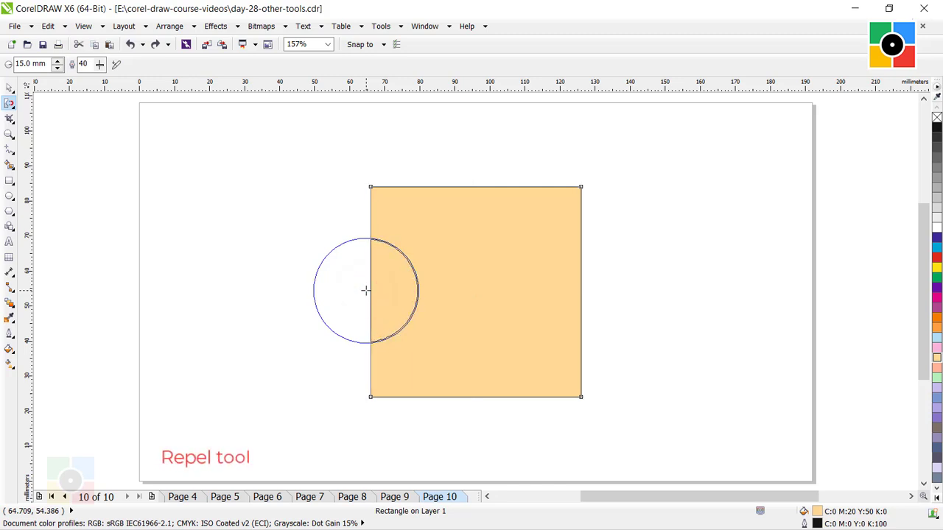
{"action": "left_click", "coordinate": [366, 291]}
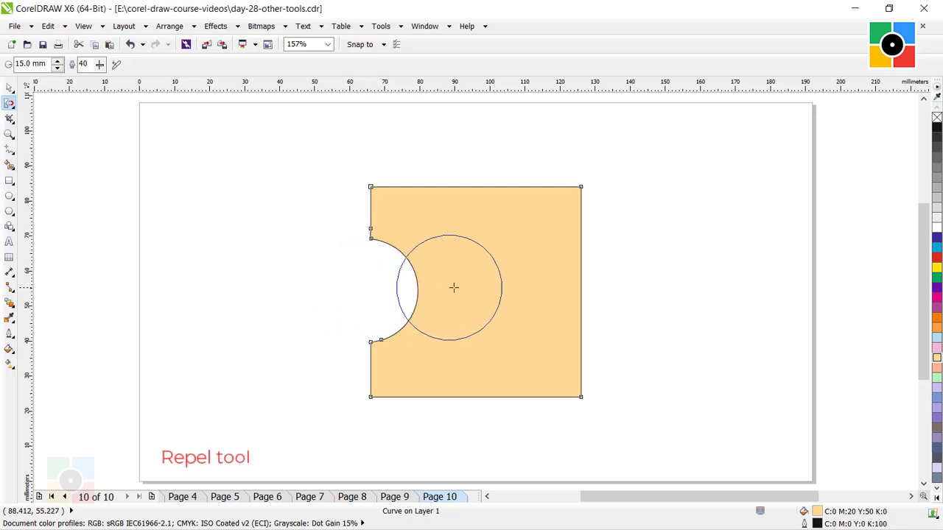
{"action": "left_click", "coordinate": [585, 290]}
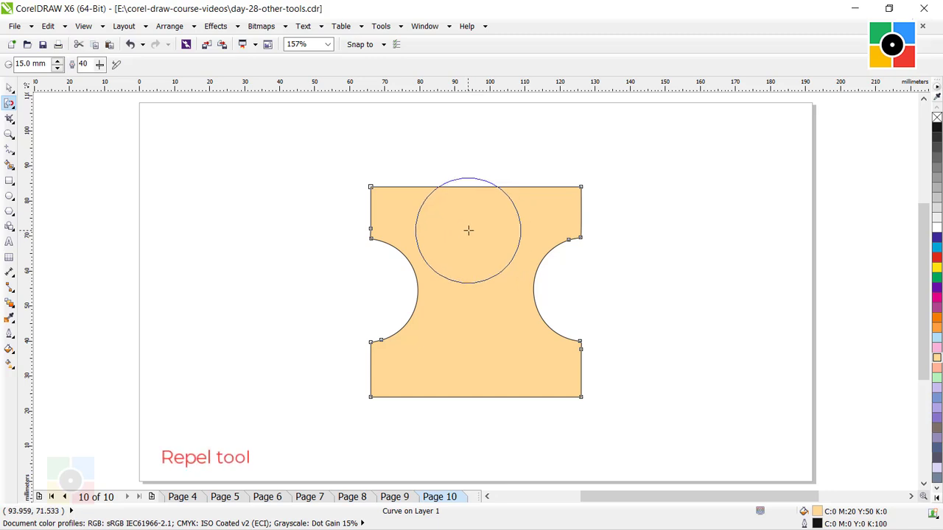
Repel the square's top and bottom edges outward into round bulges at their midpoints, then deselect the shape with the Pick tool.
{"action": "left_click", "coordinate": [475, 191]}
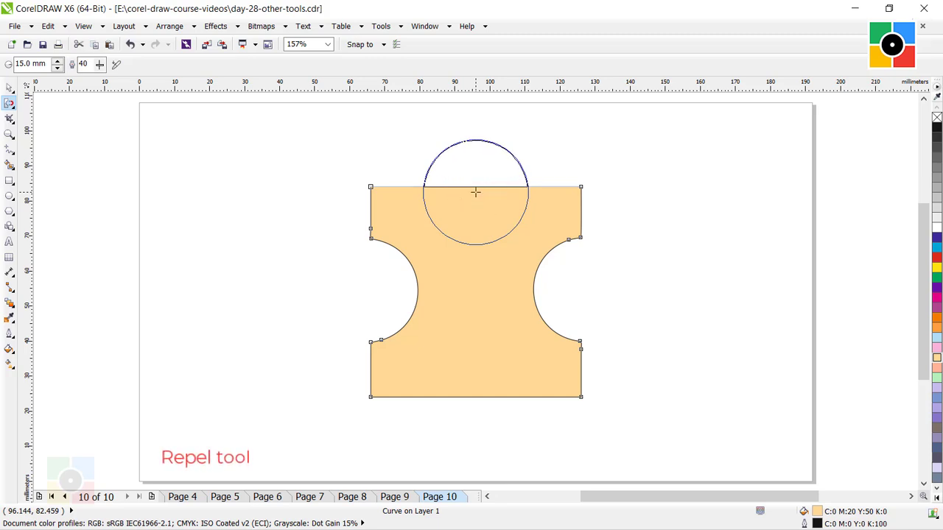
{"action": "left_click", "coordinate": [476, 191]}
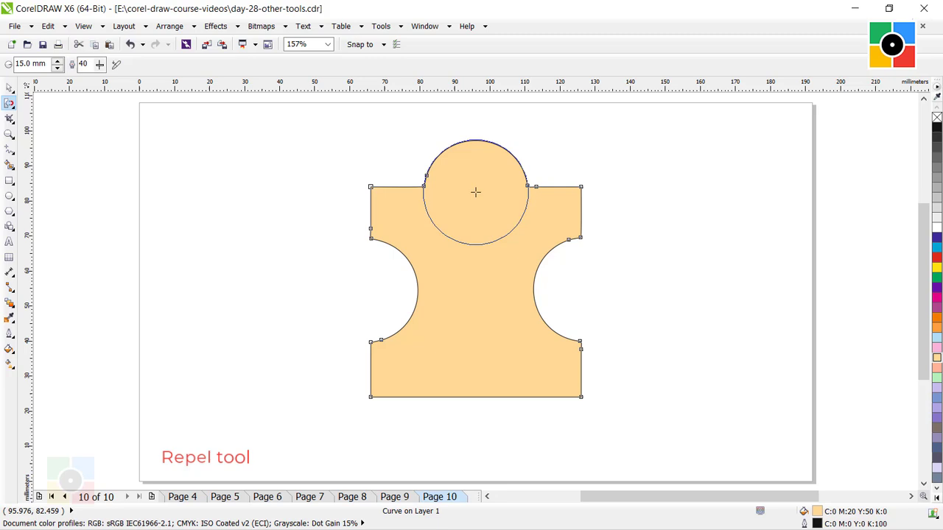
{"action": "left_click", "coordinate": [475, 394]}
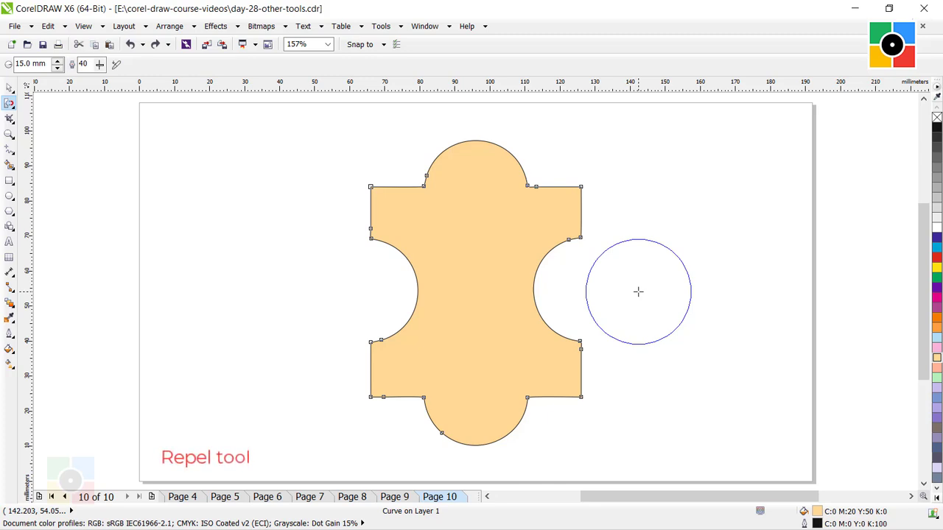
{"action": "left_click", "coordinate": [9, 87]}
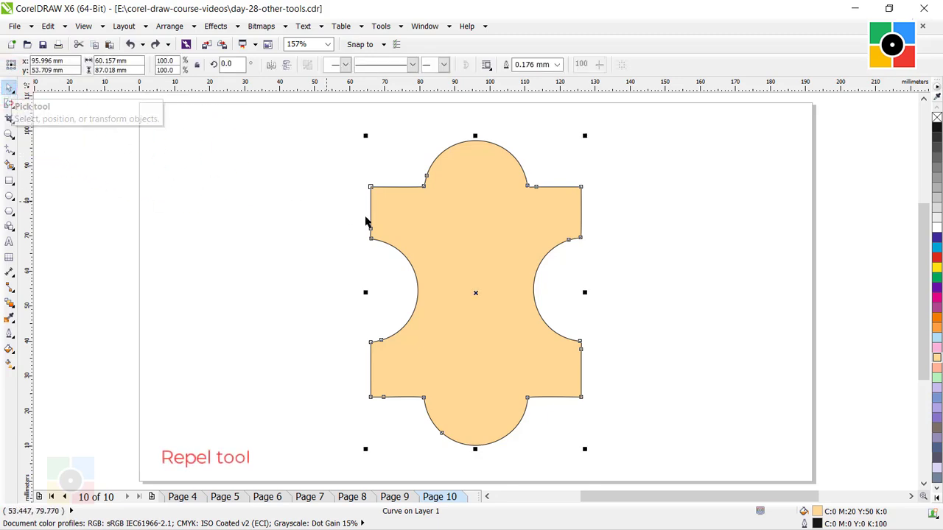
{"action": "left_click", "coordinate": [683, 301]}
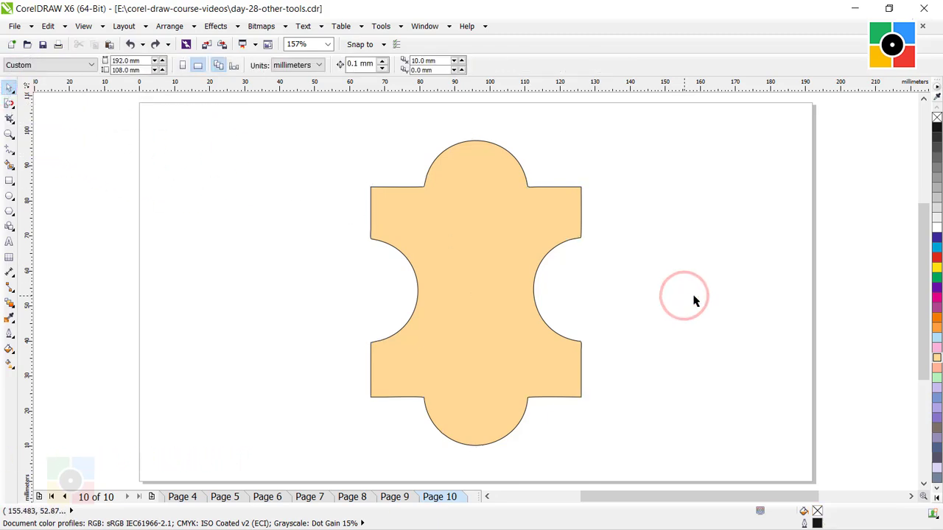
Crop the green spiral shape on Page 11 to an area about 63 by 27 mm around its upper two spirals.
{"action": "left_click", "coordinate": [618, 221]}
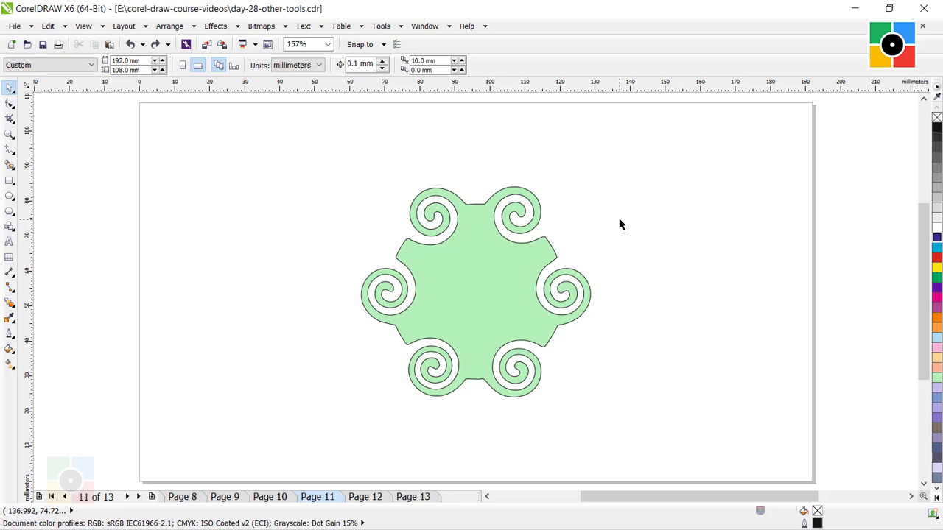
{"action": "left_click", "coordinate": [484, 249]}
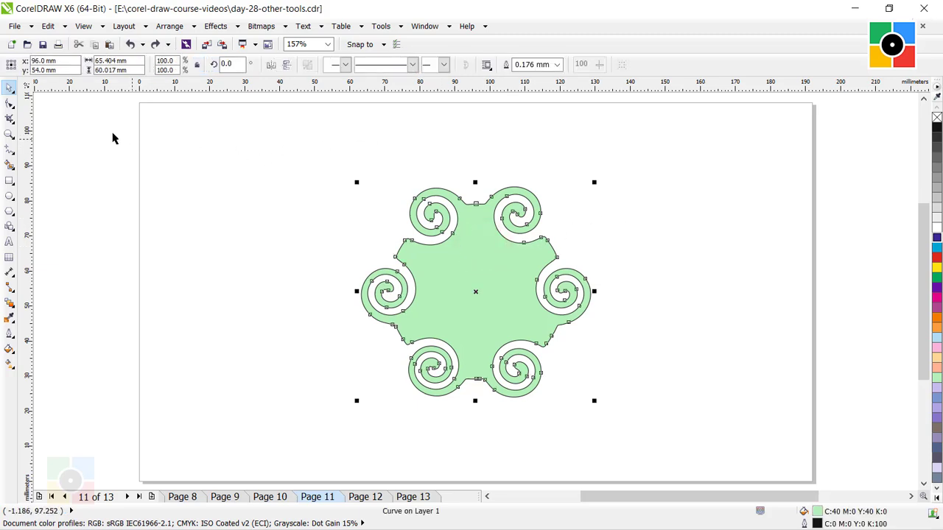
{"action": "left_click", "coordinate": [9, 118]}
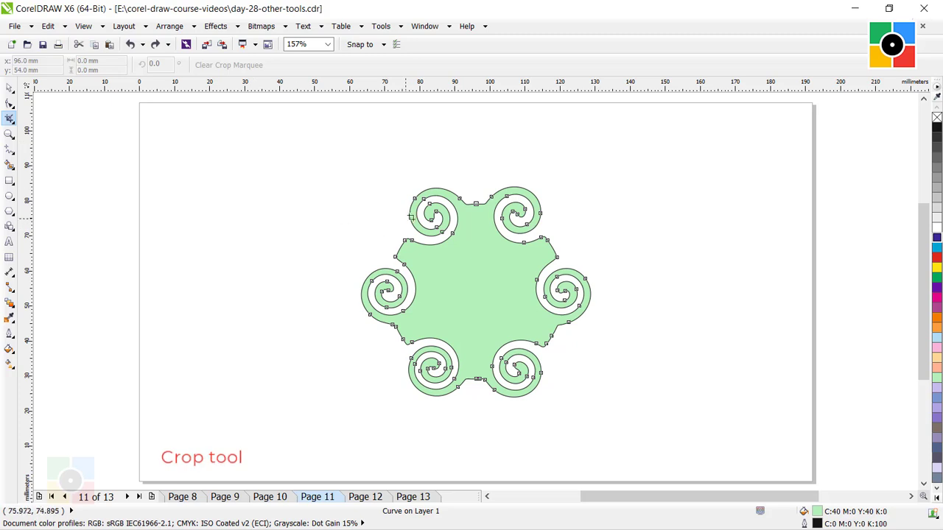
{"action": "left_click_drag", "start_coordinate": [361, 157], "coordinate": [586, 252]}
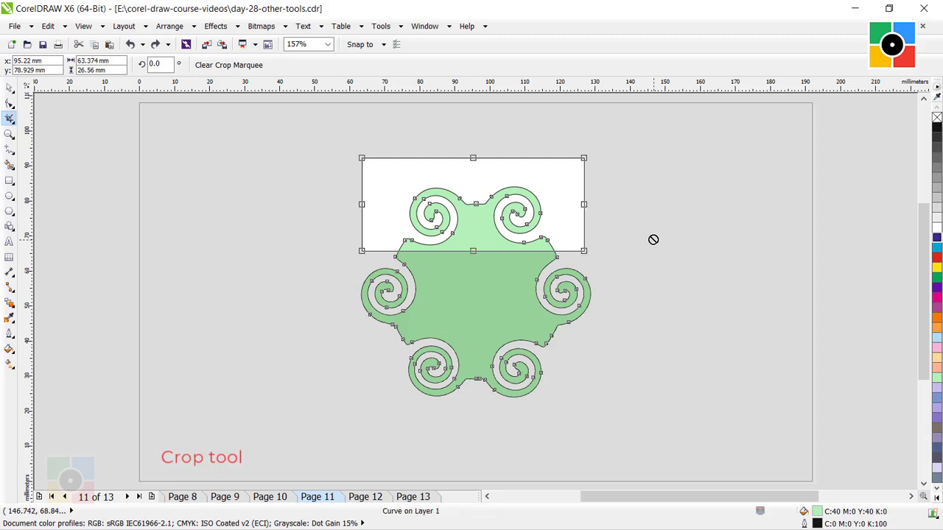
{"action": "key", "text": "Return"}
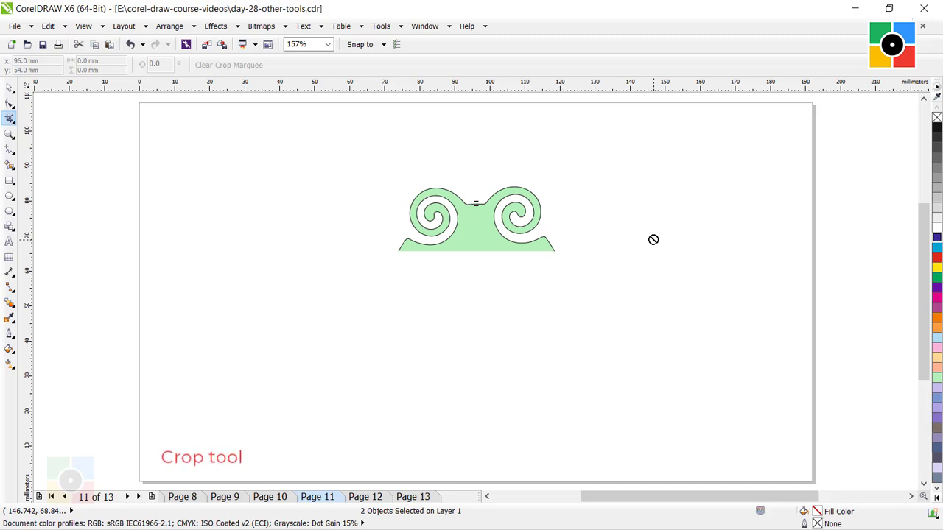
Move the cropped shape's fill down to y about 54 mm and its separate outline up to y about 90.5 mm, then deselect.
{"action": "left_click", "coordinate": [10, 88]}
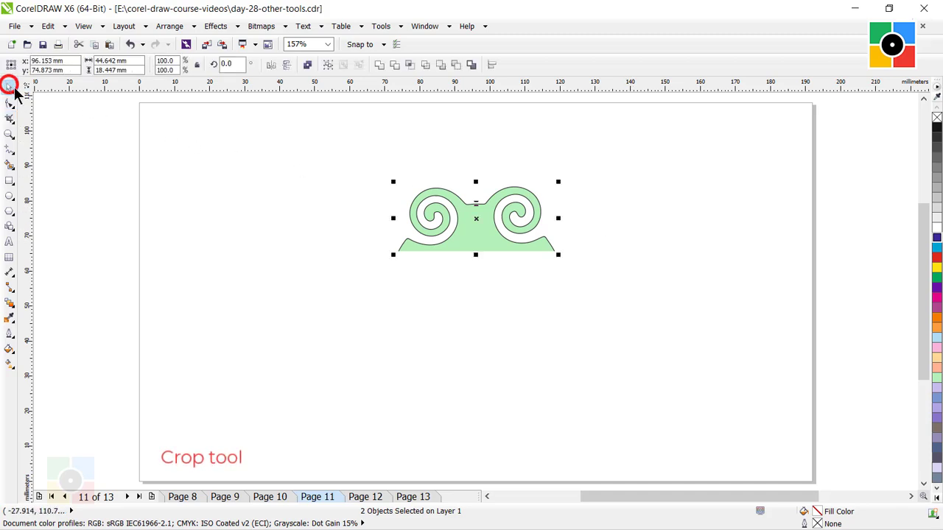
{"action": "left_click", "coordinate": [625, 243]}
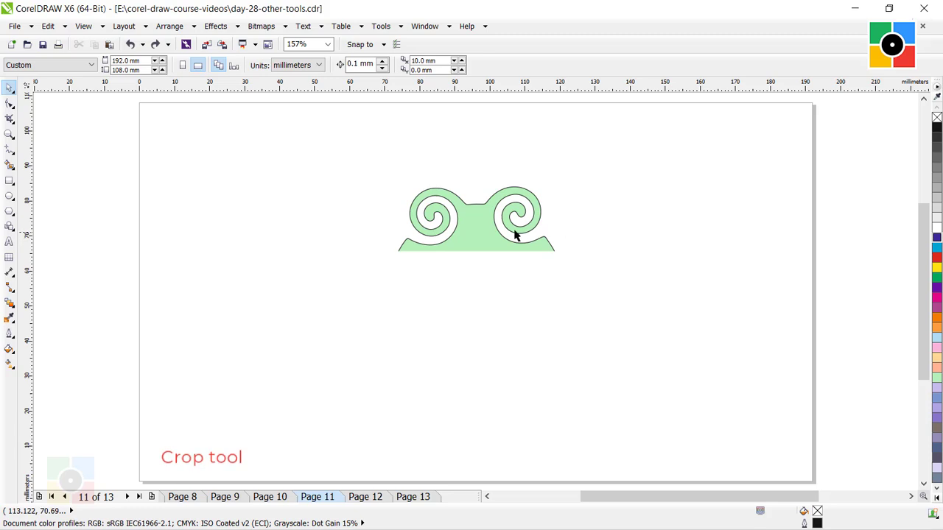
{"action": "left_click", "coordinate": [479, 220]}
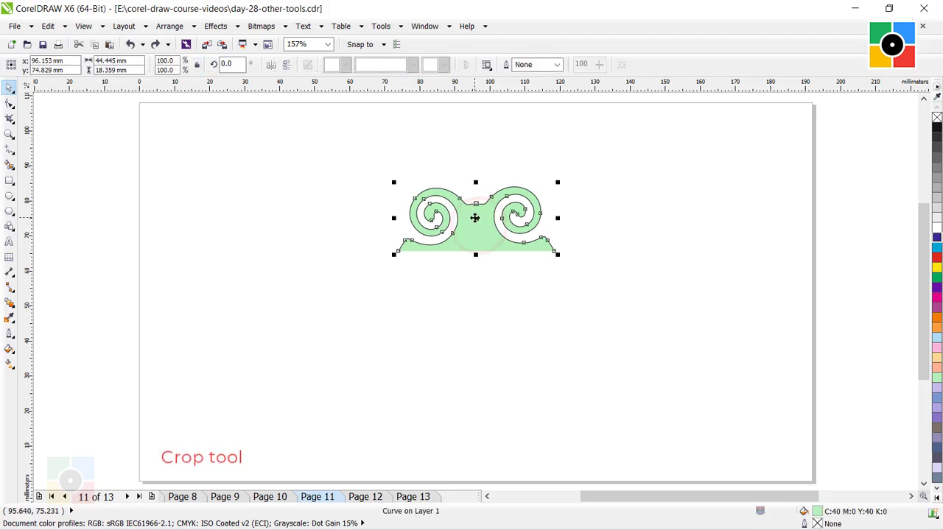
{"action": "left_click_drag", "start_coordinate": [474, 218], "coordinate": [475, 292]}
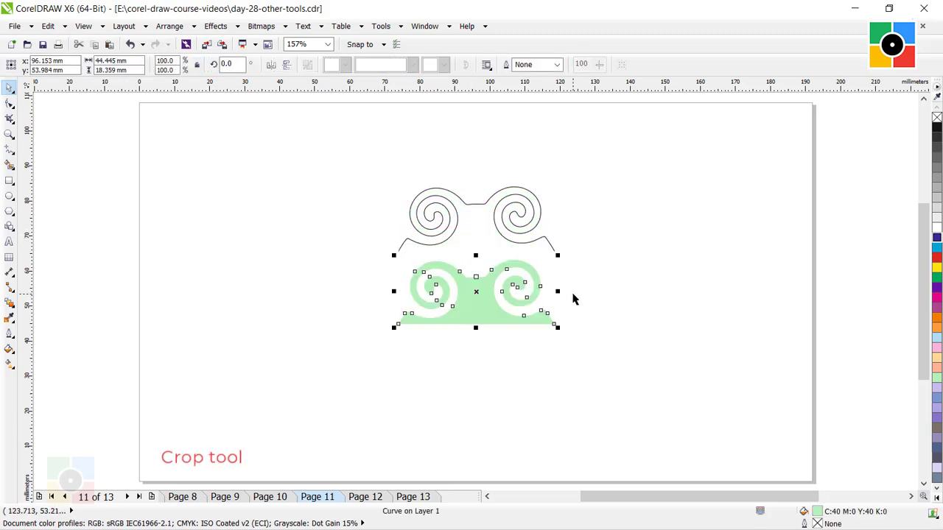
{"action": "left_click", "coordinate": [487, 202]}
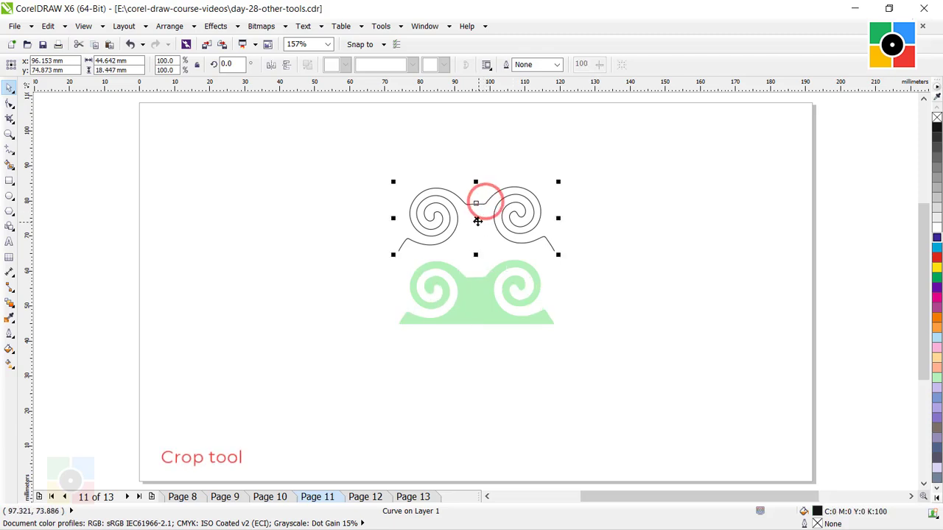
{"action": "left_click_drag", "start_coordinate": [478, 221], "coordinate": [476, 163]}
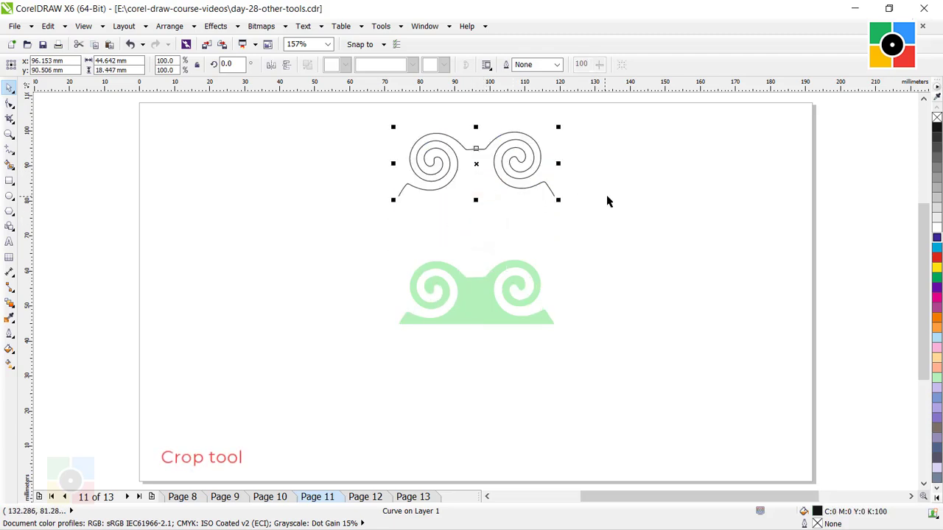
{"action": "left_click", "coordinate": [622, 201]}
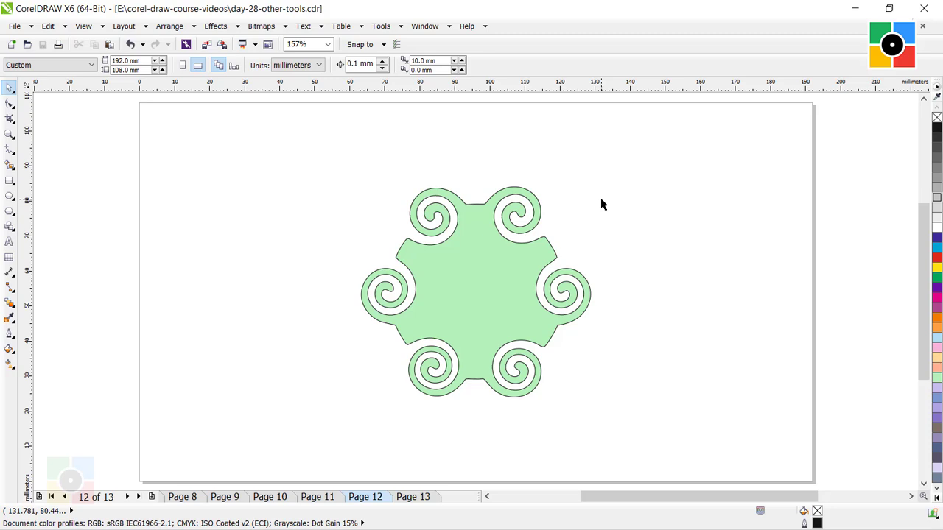
Cut the green spiral shape on Page 12 with the Knife along a nearly horizontal line just below its upper two spirals, then deselect it.
{"action": "left_click", "coordinate": [480, 260]}
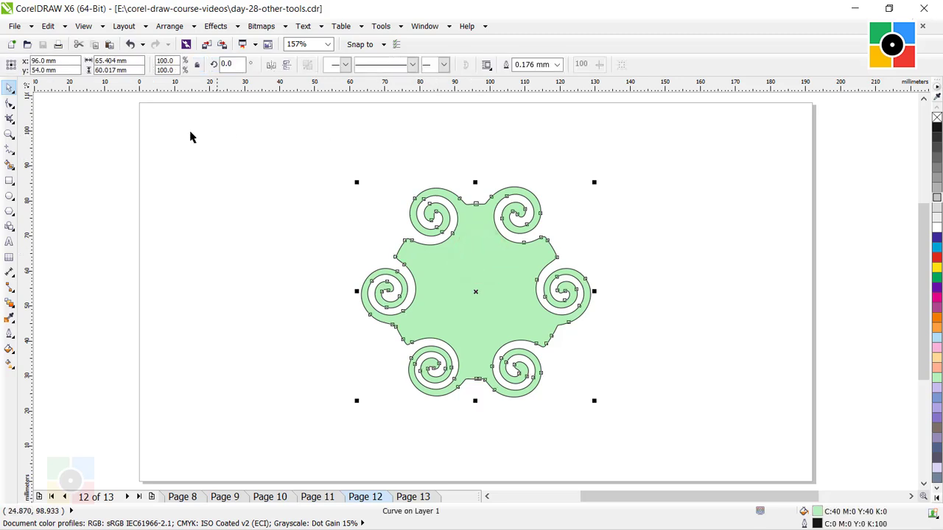
{"action": "left_click", "coordinate": [9, 119]}
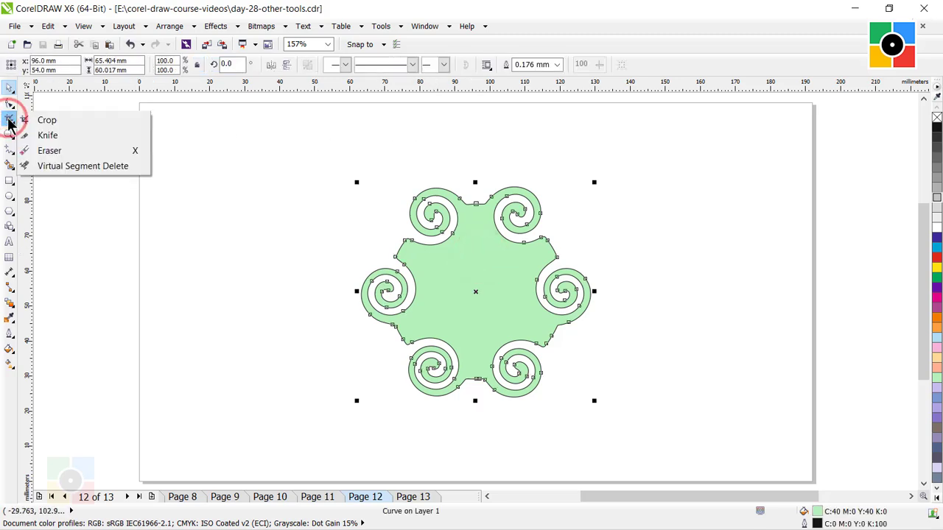
{"action": "left_click", "coordinate": [49, 135]}
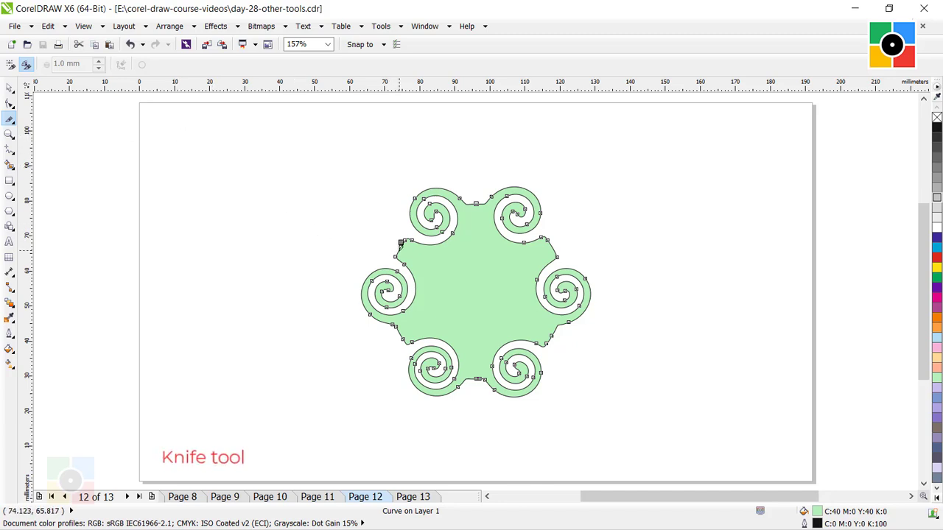
{"action": "left_click", "coordinate": [397, 252]}
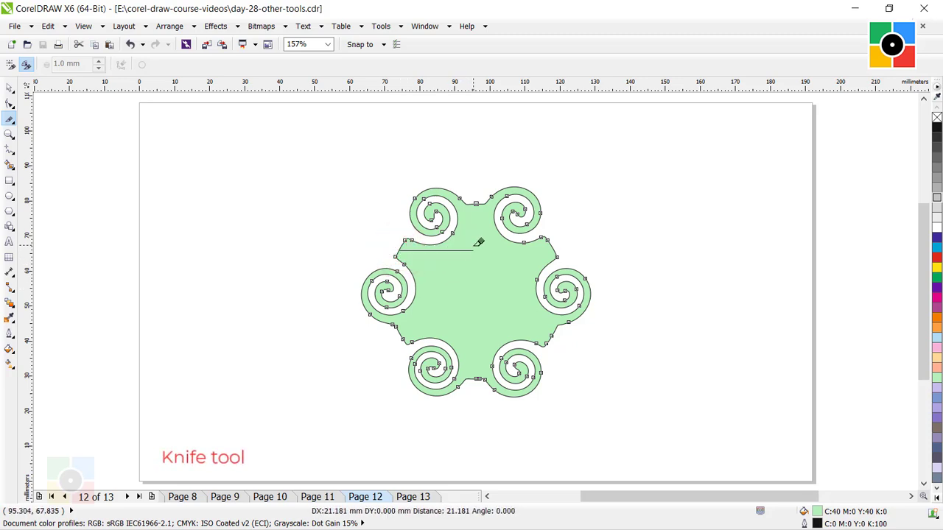
{"action": "left_click", "coordinate": [556, 249]}
{"action": "left_click", "coordinate": [554, 248]}
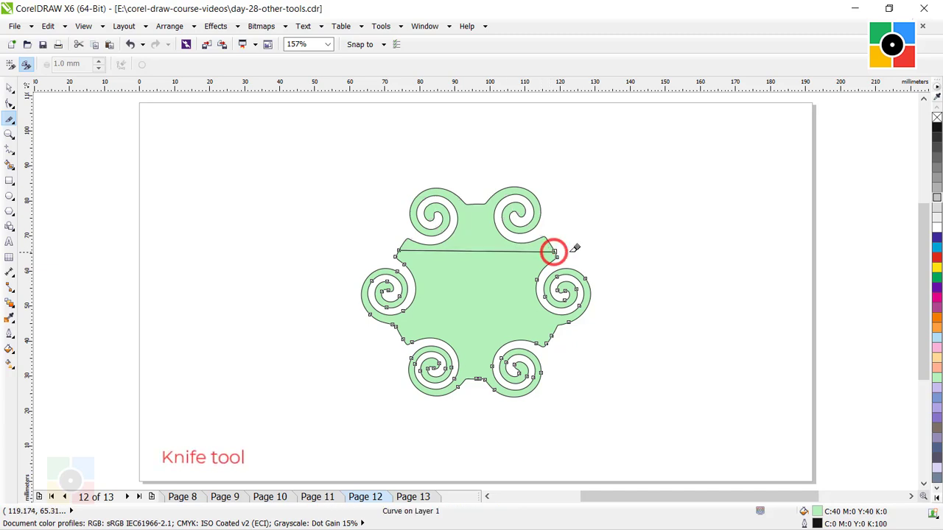
{"action": "left_click", "coordinate": [10, 87]}
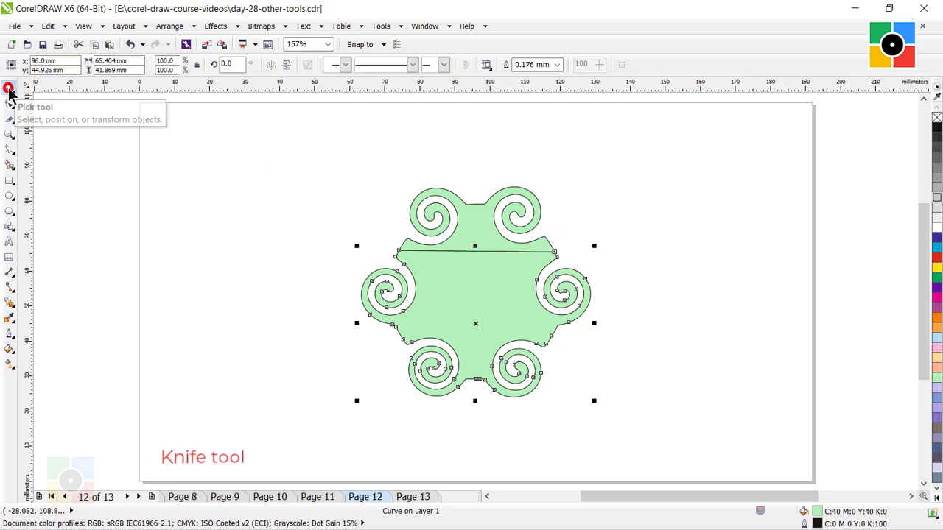
{"action": "left_click", "coordinate": [665, 230]}
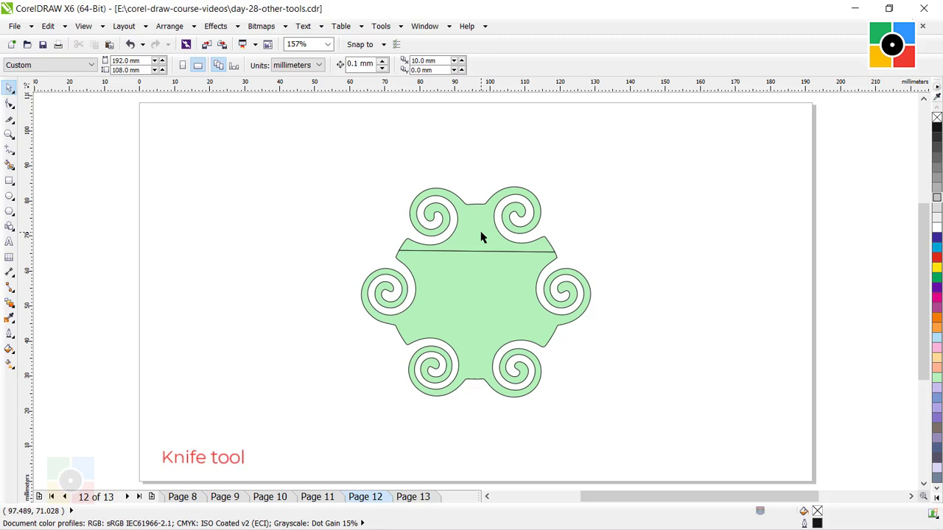
Separate the two cut pieces, moving the upper one to y about 86 mm and the lower one to y about 36 mm, then deselect.
{"action": "left_click_drag", "start_coordinate": [480, 237], "coordinate": [486, 196]}
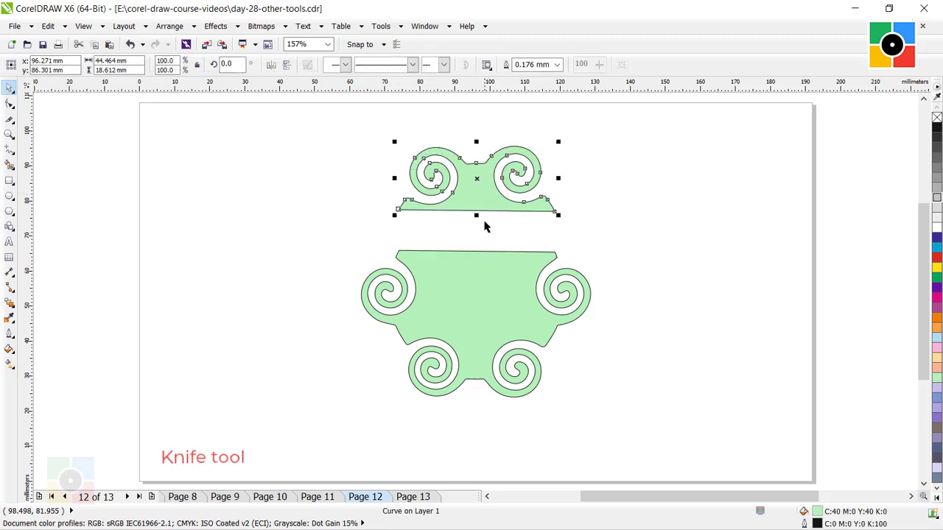
{"action": "left_click", "coordinate": [480, 268]}
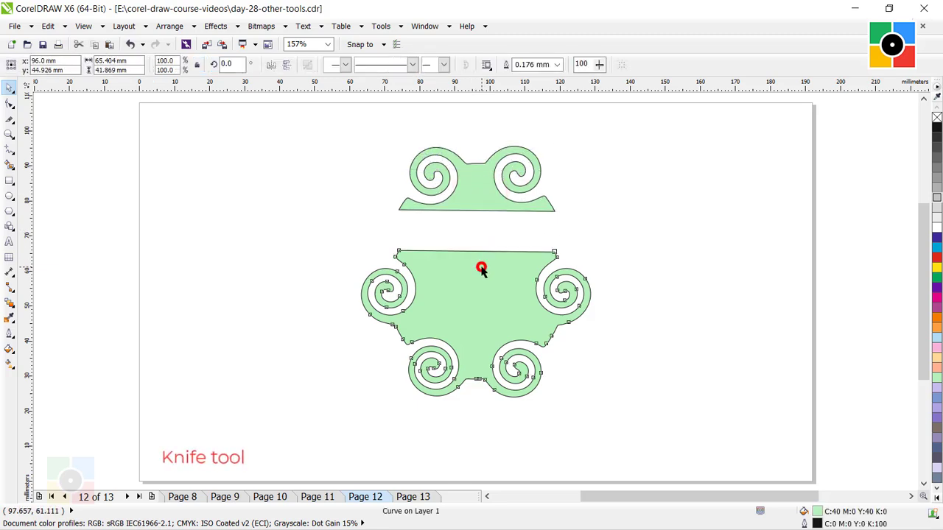
{"action": "left_click_drag", "start_coordinate": [501, 280], "coordinate": [501, 310]}
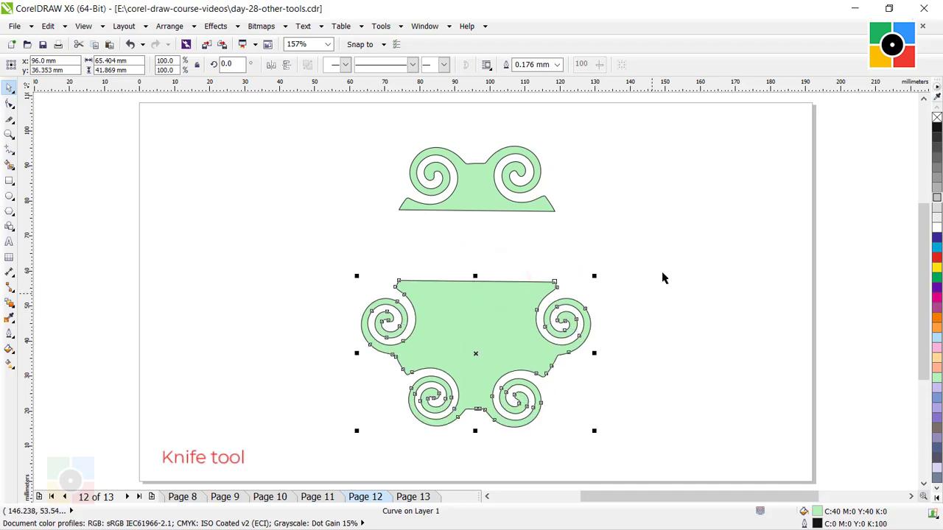
{"action": "left_click", "coordinate": [675, 261]}
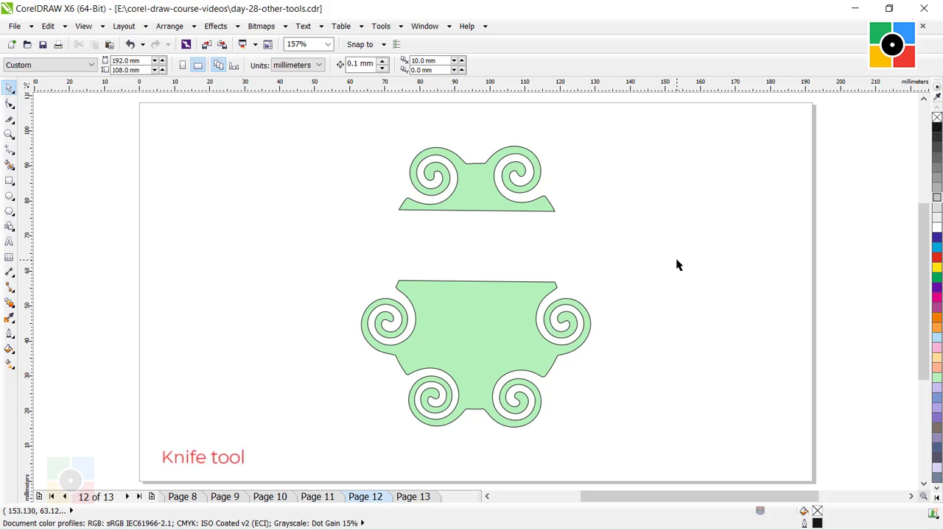
{"action": "left_click", "coordinate": [663, 250]}
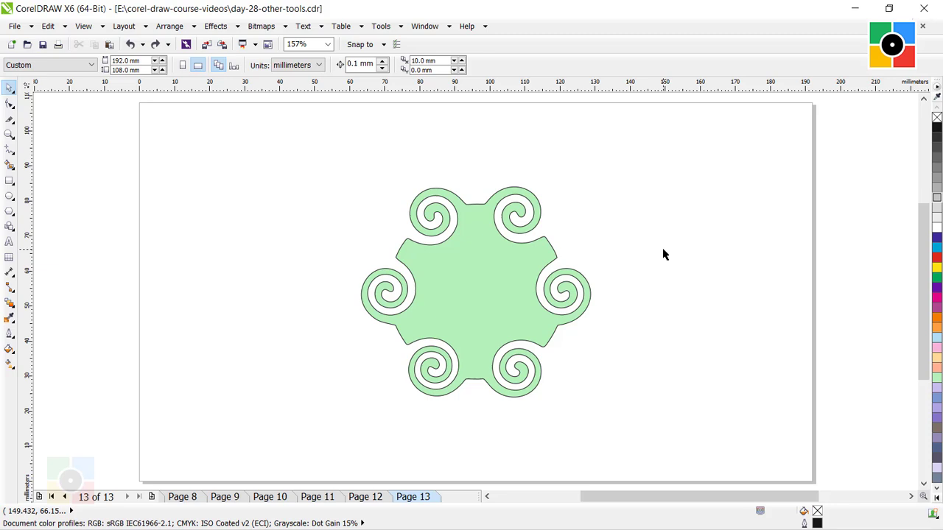
Select the green spiral shape on Page 13 and set the Eraser tool's thickness to 4 mm.
{"action": "left_click", "coordinate": [488, 270]}
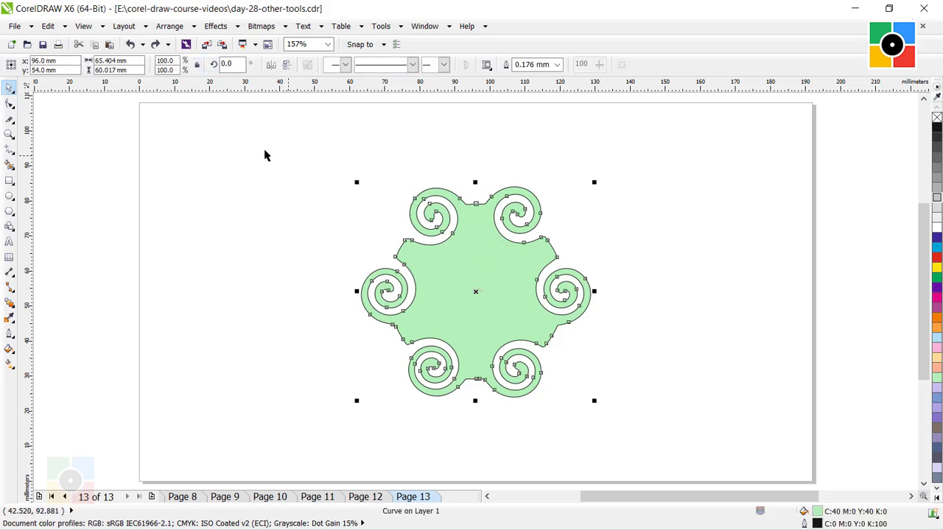
{"action": "left_click", "coordinate": [9, 121]}
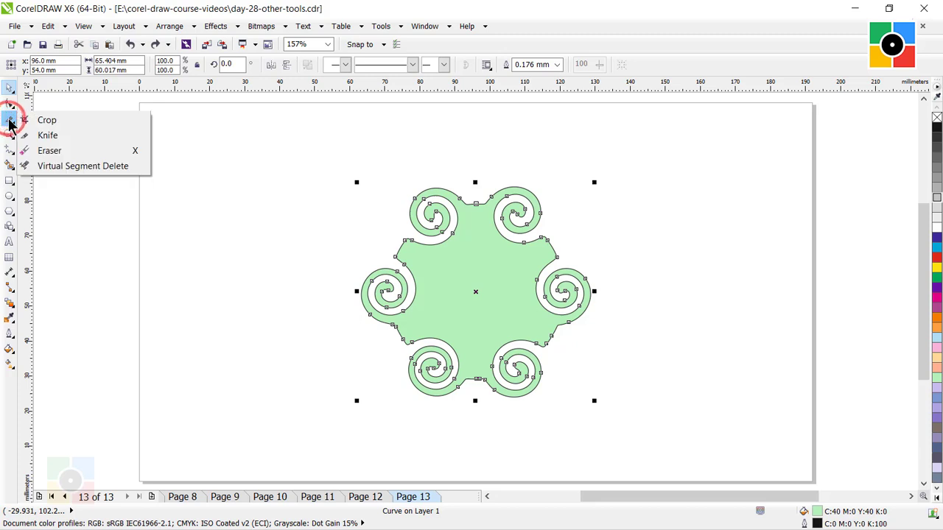
{"action": "left_click", "coordinate": [56, 151]}
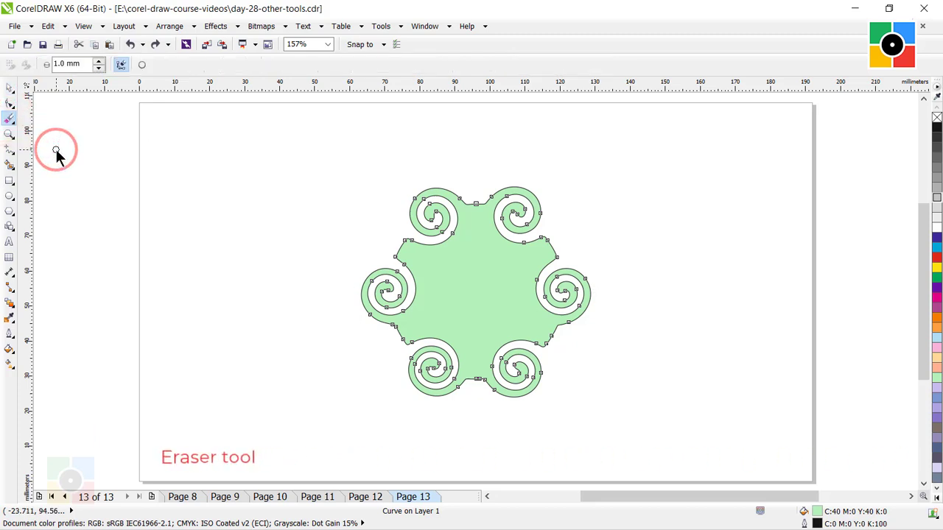
{"action": "double_click", "coordinate": [65, 64]}
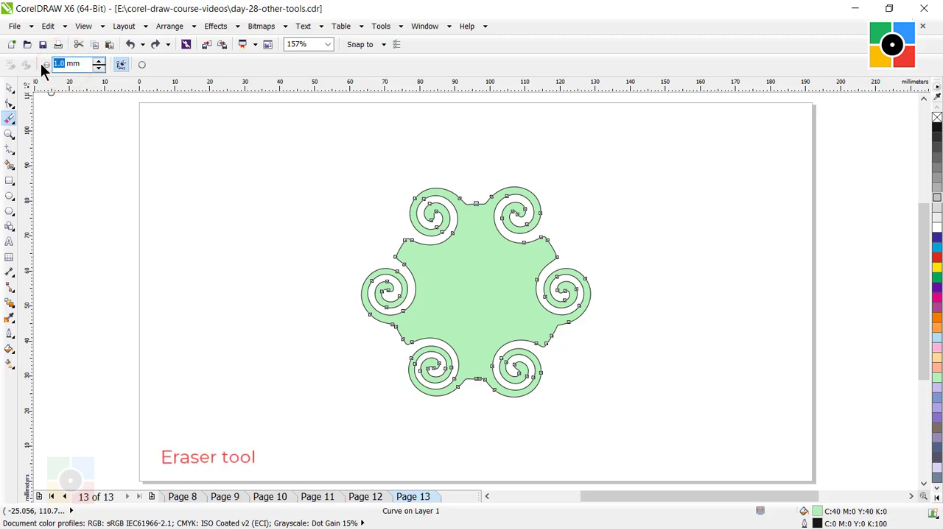
{"action": "type", "text": "4"}
{"action": "key", "text": "Return"}
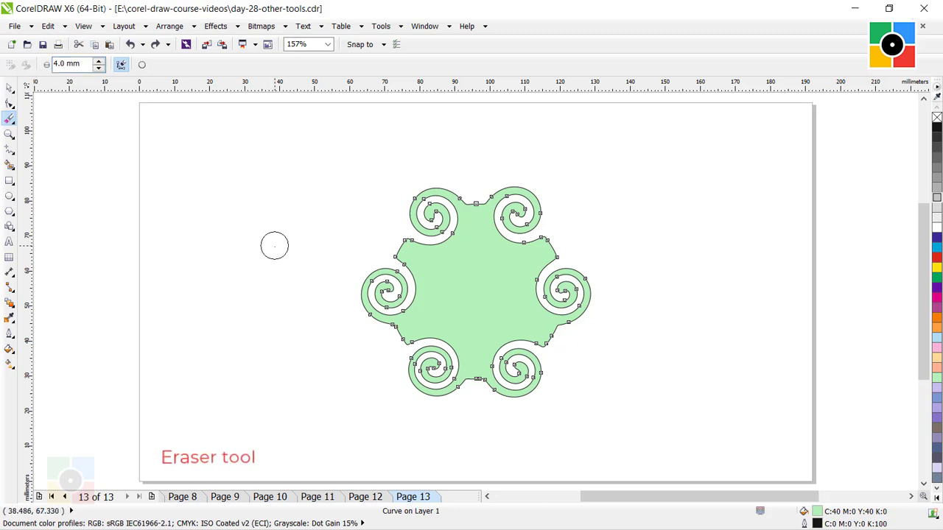
Erase the shape's two lower spirals, then trim its bottom edge flat with a straight horizontal eraser pass.
{"action": "mouse_move", "coordinate": [391, 397]}
{"action": "left_mouse_down"}
{"action": "mouse_move", "coordinate": [566, 385]}
{"action": "mouse_move", "coordinate": [460, 370]}
{"action": "mouse_move", "coordinate": [401, 377]}
{"action": "mouse_move", "coordinate": [464, 361]}
{"action": "left_mouse_up"}
{"action": "mouse_move", "coordinate": [554, 369]}
{"action": "left_mouse_down"}
{"action": "mouse_move", "coordinate": [478, 344]}
{"action": "mouse_move", "coordinate": [390, 353]}
{"action": "mouse_move", "coordinate": [561, 343]}
{"action": "mouse_move", "coordinate": [637, 380]}
{"action": "left_mouse_up"}
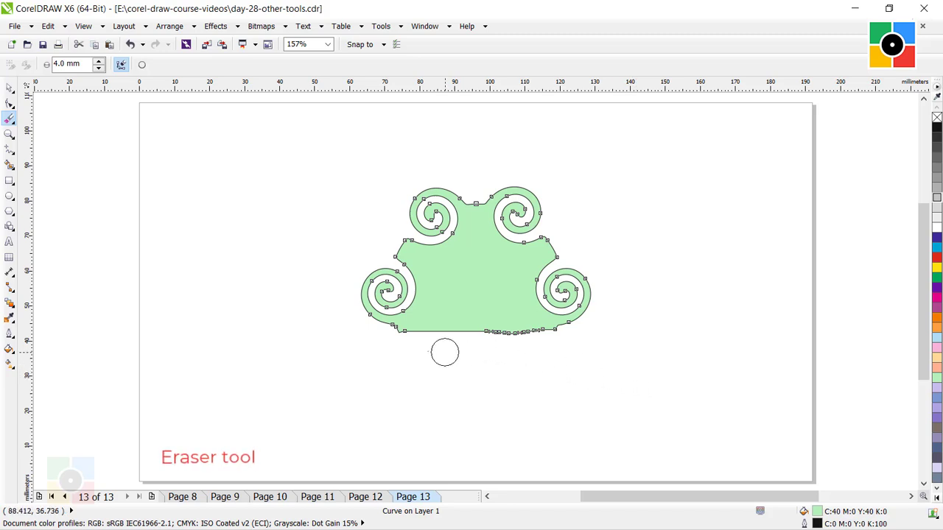
{"action": "left_click", "coordinate": [332, 338]}
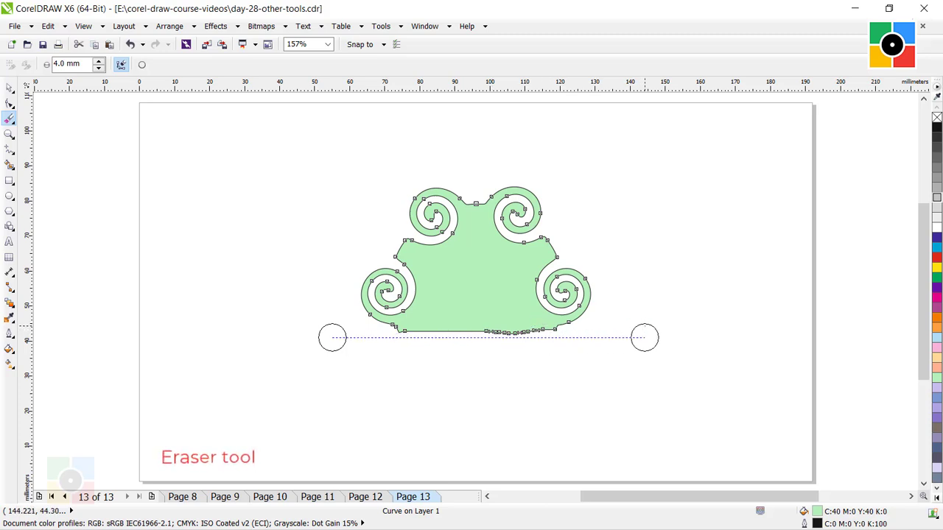
{"action": "left_click", "coordinate": [645, 337]}
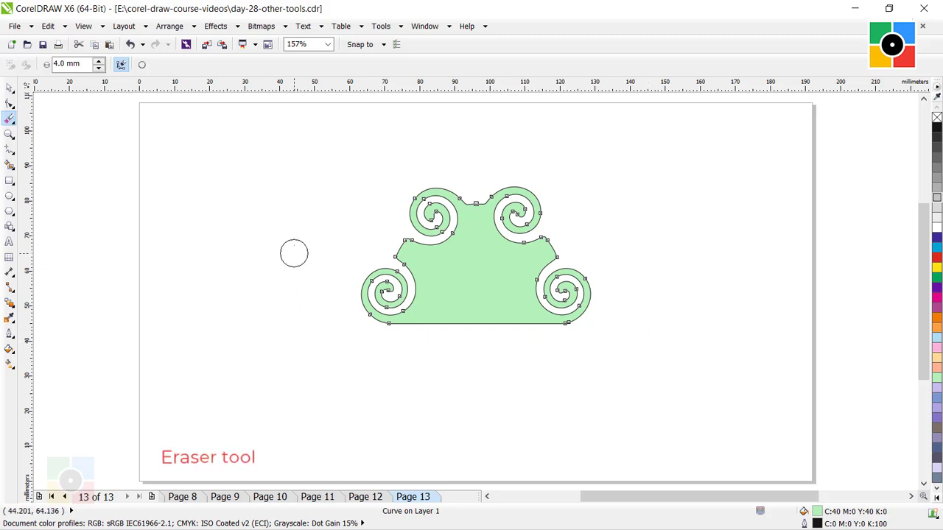
Switch the eraser to a square nib and erase a straight vertical slot upward from the middle of the bottom edge, then return to the Pick tool.
{"action": "left_click", "coordinate": [142, 66]}
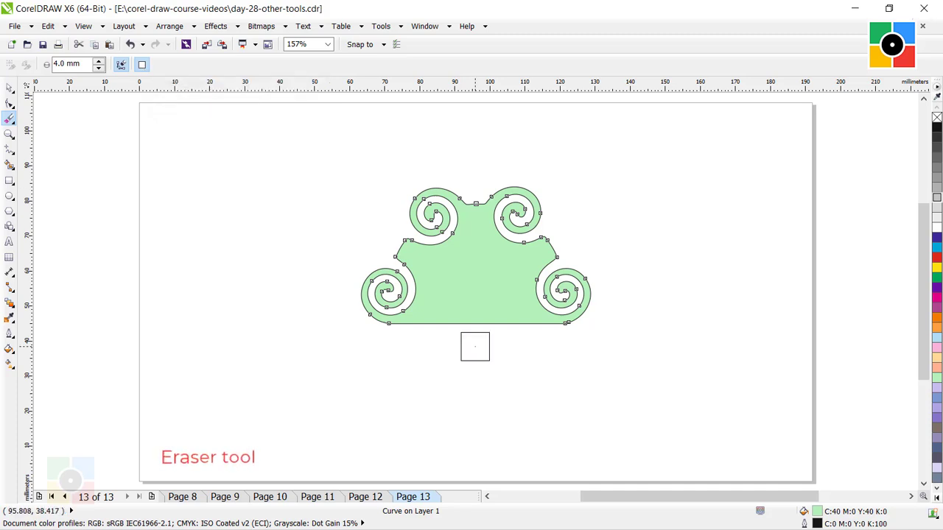
{"action": "left_click", "coordinate": [475, 346]}
{"action": "left_click", "coordinate": [475, 262]}
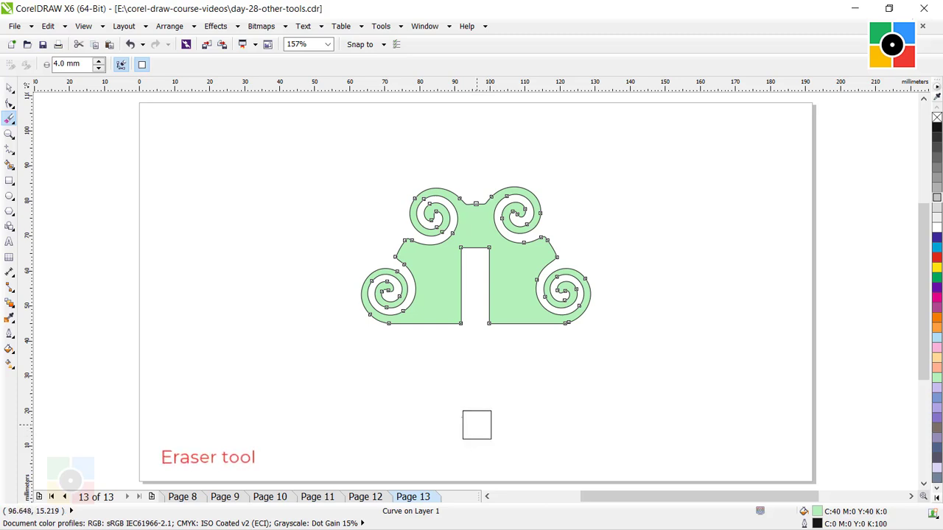
{"action": "left_click", "coordinate": [9, 88]}
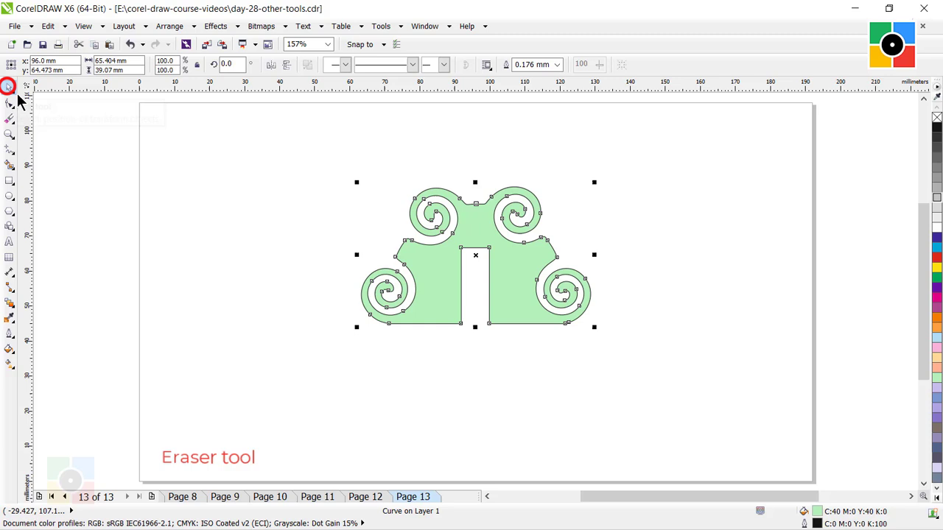
On Page 14, use Virtual Segment Delete to remove the pink square's edges inside the circle, then the hexagon's edges overlapping the circle.
{"action": "left_click", "coordinate": [576, 383]}
{"action": "left_click", "coordinate": [492, 196]}
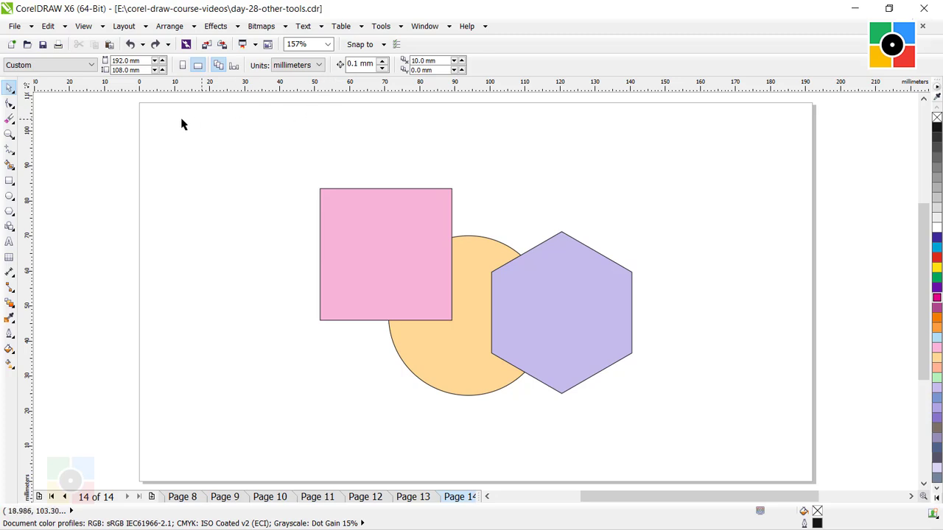
{"action": "left_click", "coordinate": [10, 120]}
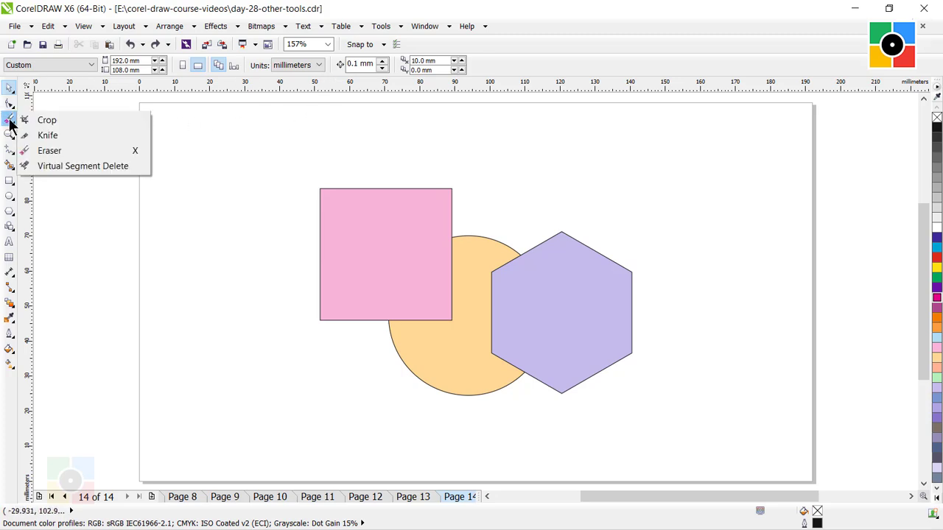
{"action": "left_click", "coordinate": [61, 166]}
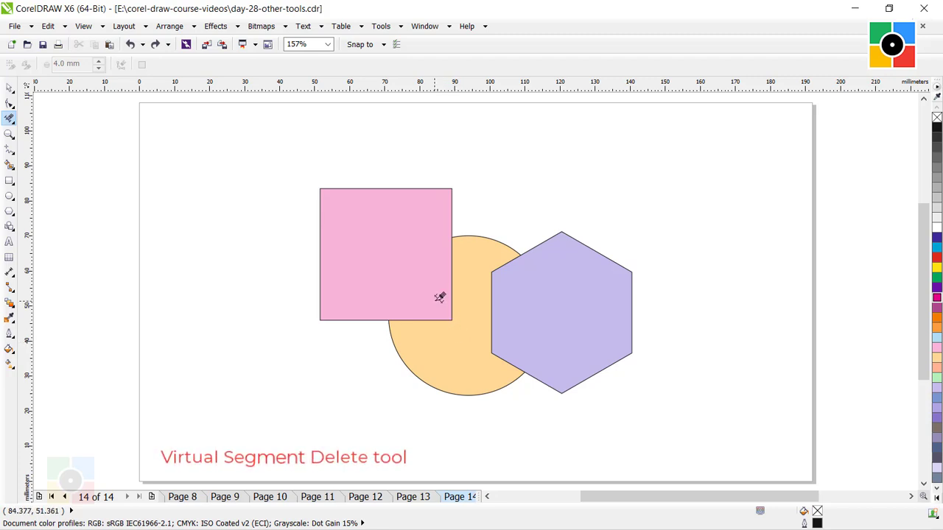
{"action": "left_click_drag", "start_coordinate": [427, 300], "coordinate": [469, 344]}
{"action": "left_click_drag", "start_coordinate": [469, 346], "coordinate": [468, 346]}
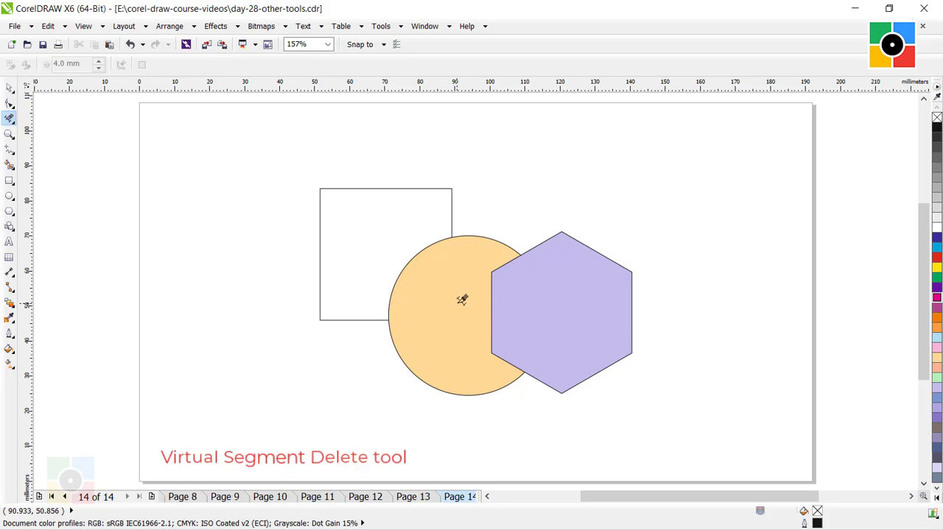
{"action": "left_click_drag", "start_coordinate": [458, 303], "coordinate": [516, 328]}
{"action": "left_click_drag", "start_coordinate": [516, 329], "coordinate": [516, 328]}
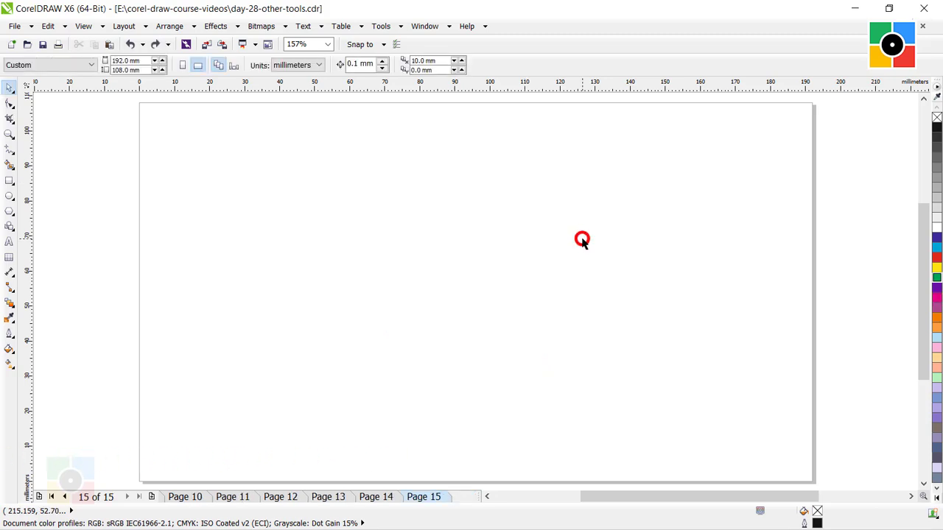
On Page 15, draw a 2-Point Line about 59 mm long rising at about 21°, then a closed five-corner outline of connected segments below it.
{"action": "left_click", "coordinate": [582, 239]}
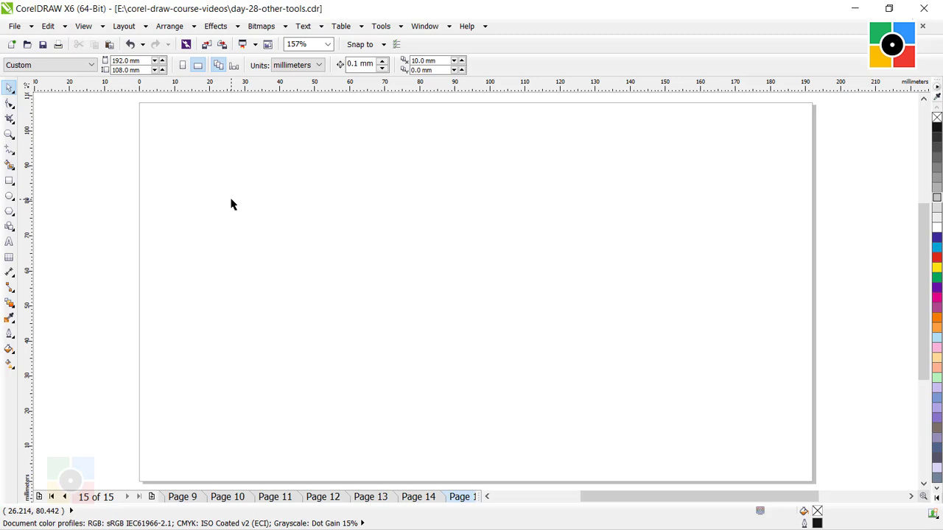
{"action": "left_click", "coordinate": [378, 218]}
{"action": "left_click", "coordinate": [10, 151]}
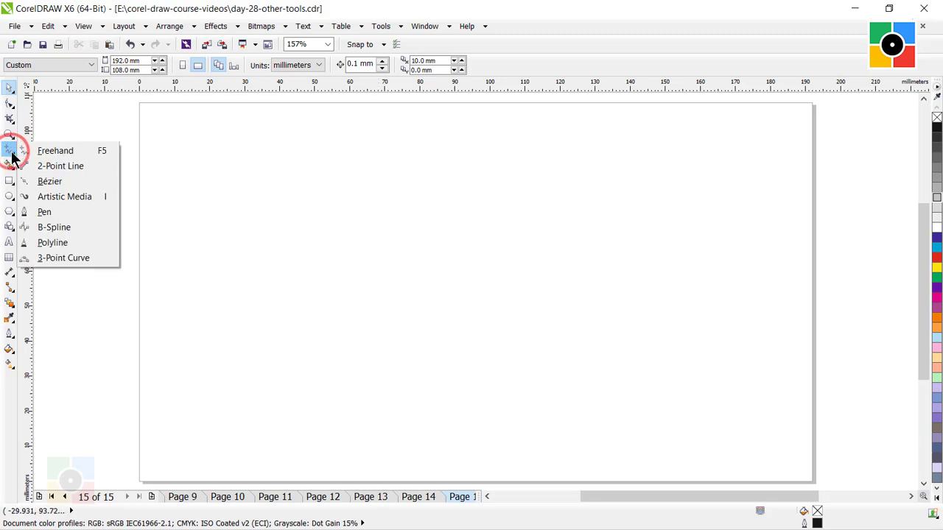
{"action": "left_click", "coordinate": [61, 166]}
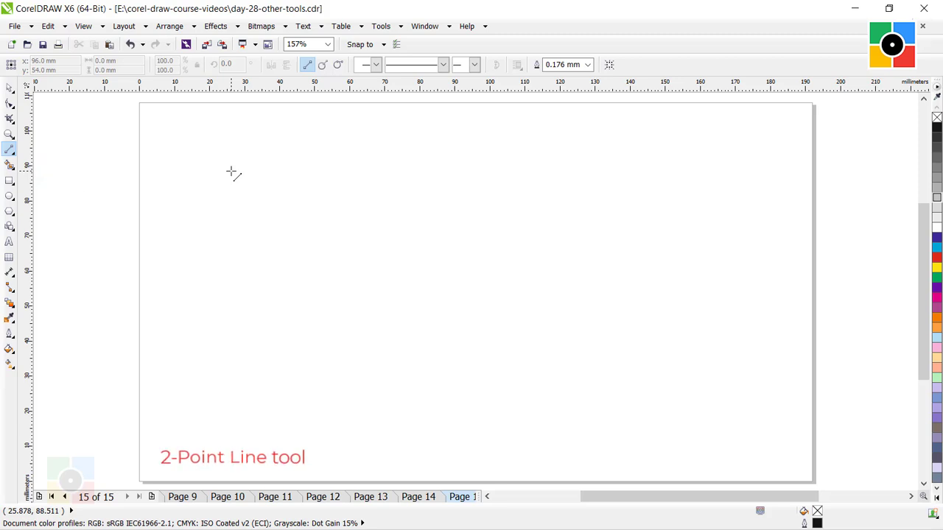
{"action": "left_click", "coordinate": [254, 239]}
{"action": "left_click_drag", "start_coordinate": [255, 239], "coordinate": [448, 165]}
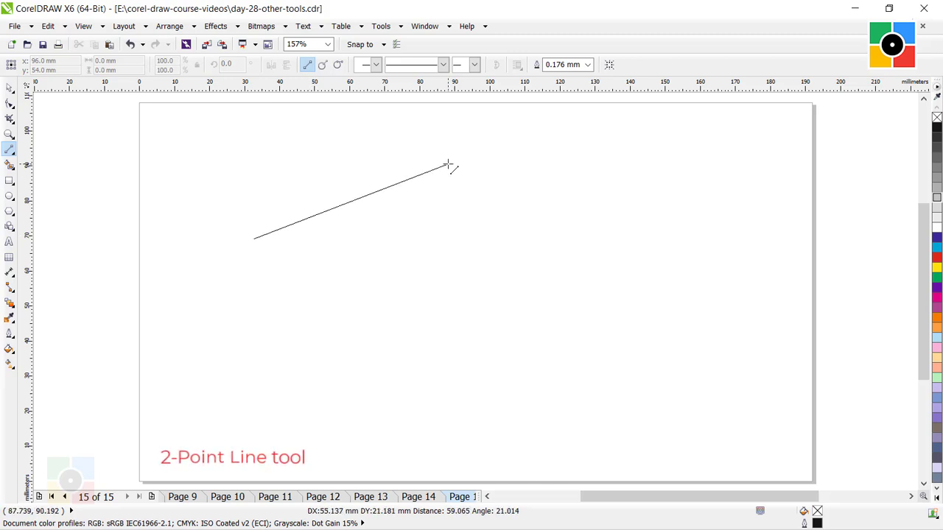
{"action": "left_click_drag", "start_coordinate": [448, 165], "coordinate": [447, 164]}
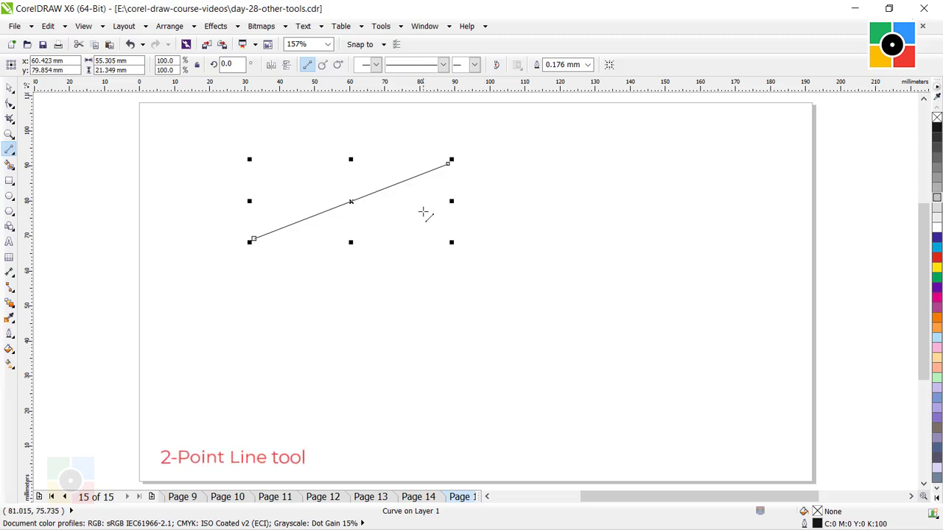
{"action": "left_click_drag", "start_coordinate": [424, 212], "coordinate": [314, 337]}
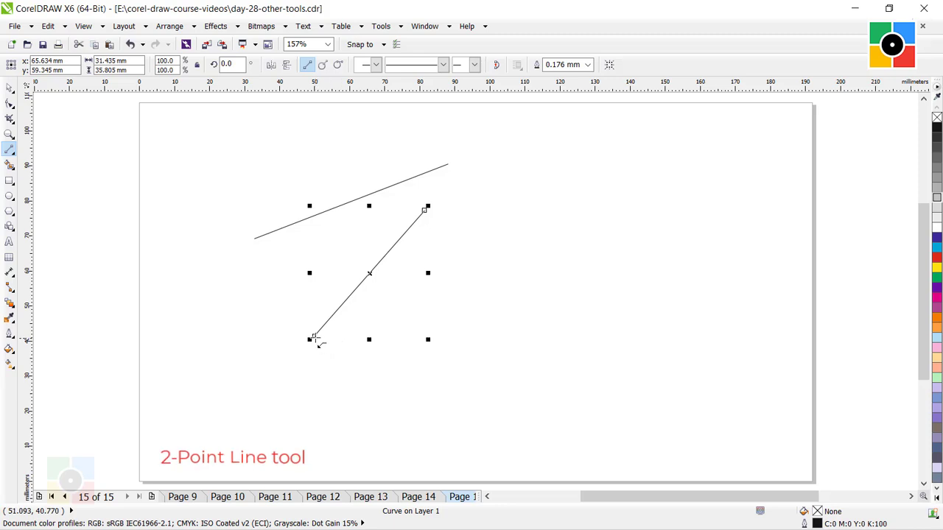
{"action": "left_click_drag", "start_coordinate": [314, 337], "coordinate": [425, 212]}
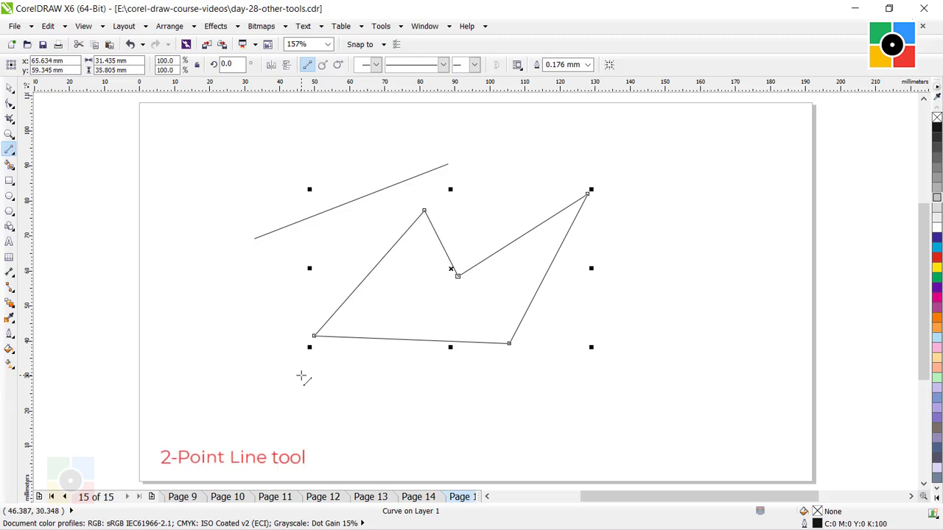
Draw a horizontal line about 121 mm long beneath the closed outline and a vertical line about 74 mm long crossing it, then deselect.
{"action": "left_click_drag", "start_coordinate": [297, 369], "coordinate": [727, 369]}
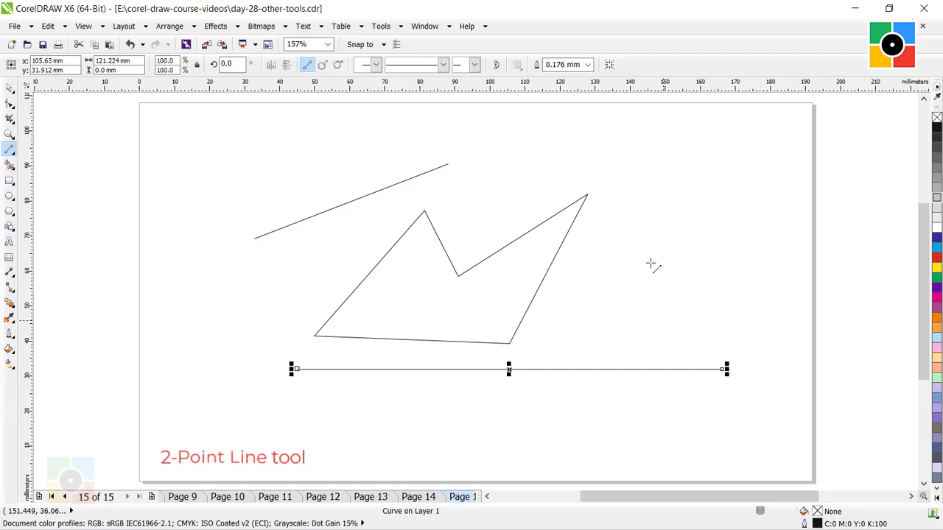
{"action": "left_click_drag", "start_coordinate": [660, 159], "coordinate": [666, 418]}
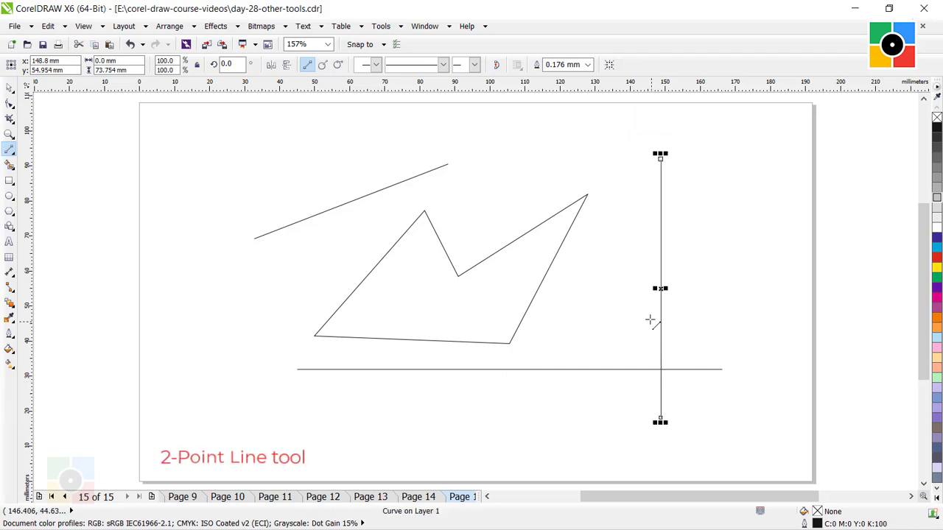
{"action": "left_click", "coordinate": [541, 179]}
Draw a near-vertical line about 70 mm tall near the page's left edge, then extend its lower end with a gently rising segment.
{"action": "left_click_drag", "start_coordinate": [198, 179], "coordinate": [226, 425]}
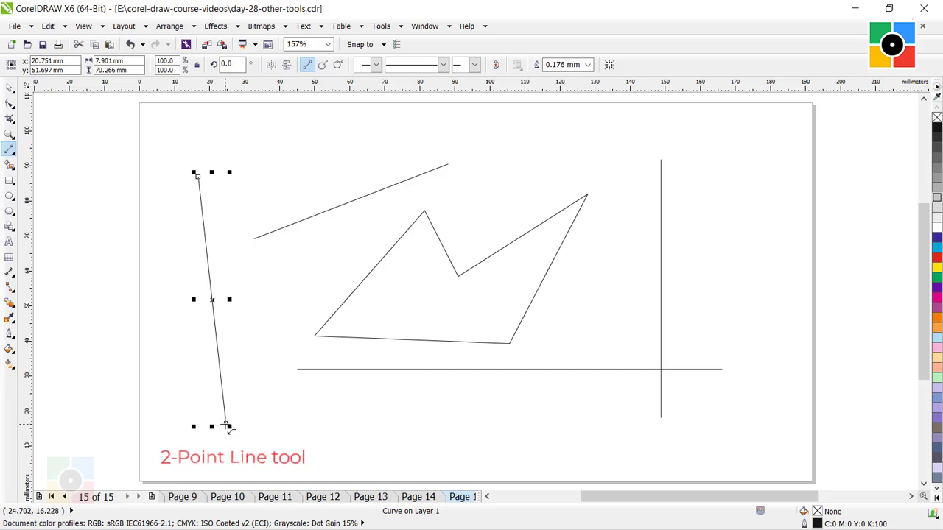
{"action": "left_click_drag", "start_coordinate": [226, 424], "coordinate": [502, 395]}
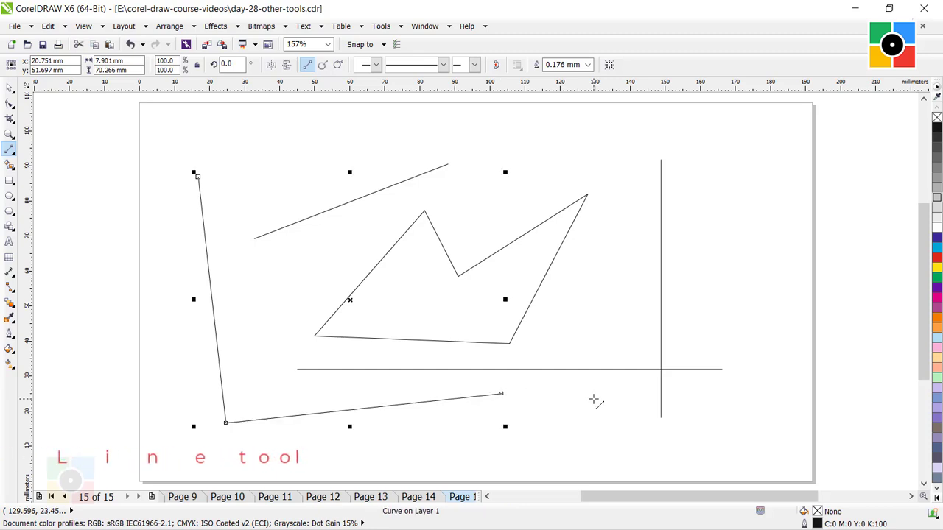
{"action": "left_click", "coordinate": [458, 263]}
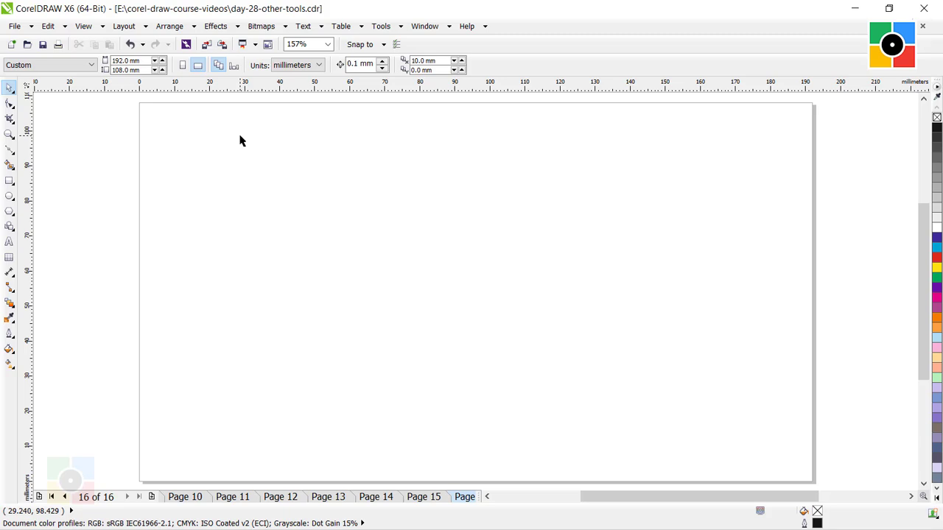
On Page 16, start a Bézier path with a convex curve from about (38, 81) mm to (74, 50) mm, removing the end node's outgoing handle.
{"action": "left_click", "coordinate": [9, 151]}
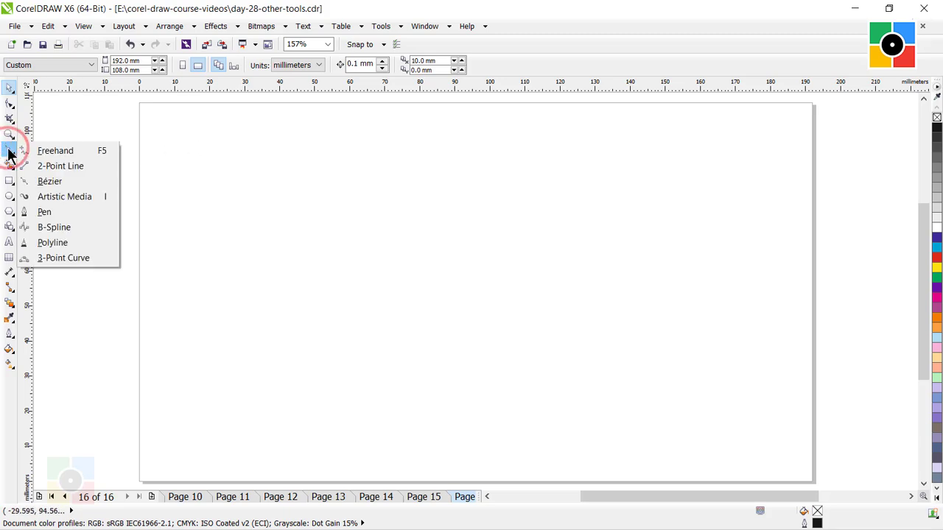
{"action": "left_click", "coordinate": [51, 183]}
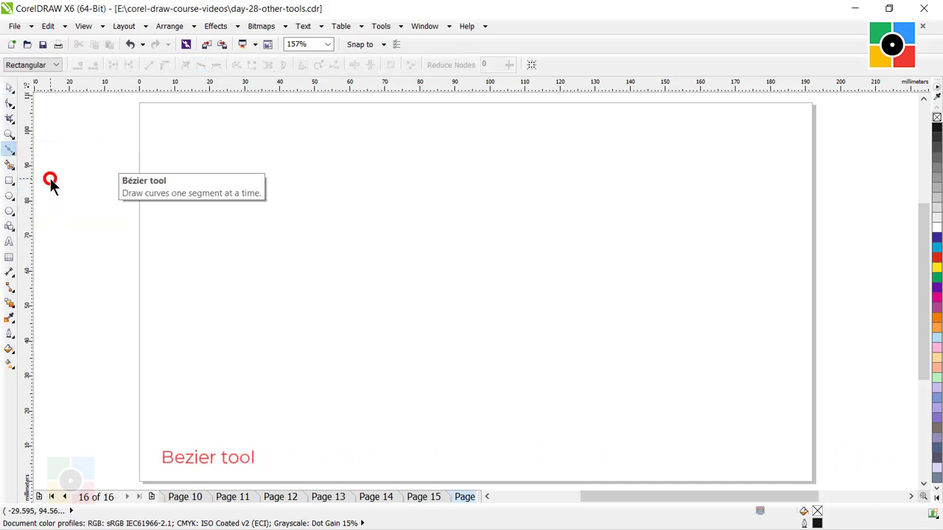
{"action": "left_click", "coordinate": [274, 197]}
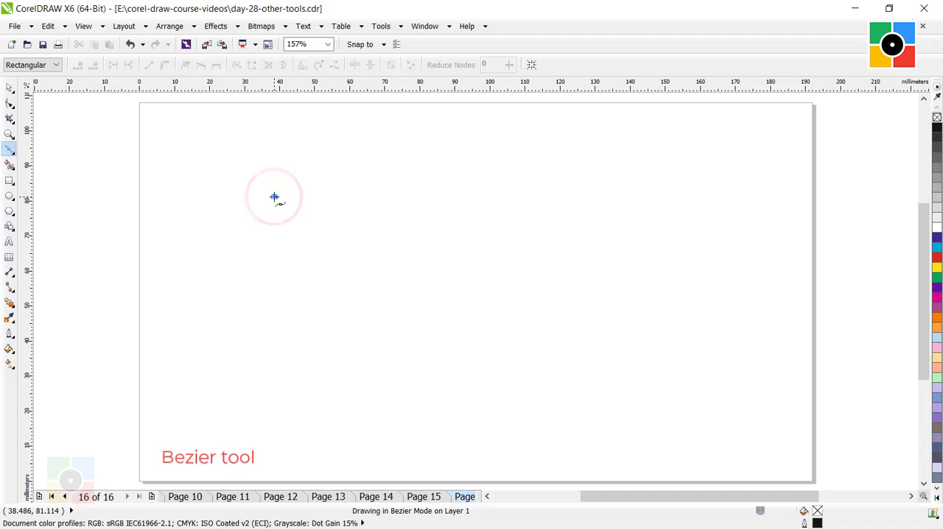
{"action": "left_click_drag", "start_coordinate": [274, 197], "coordinate": [404, 196]}
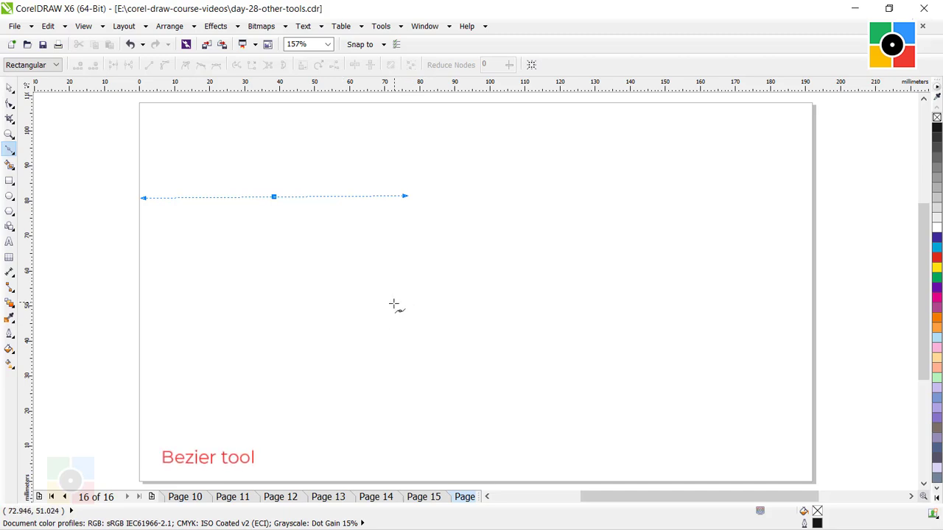
{"action": "left_click", "coordinate": [398, 308]}
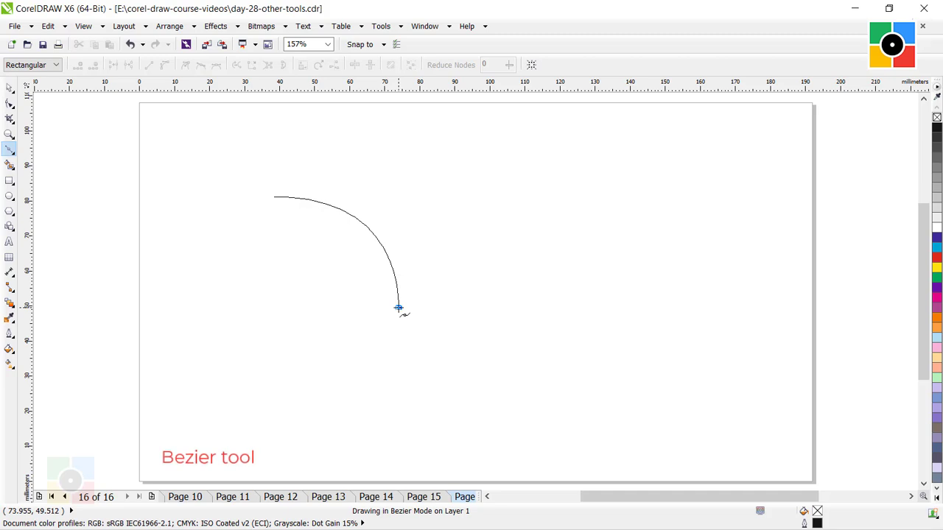
{"action": "double_click", "coordinate": [398, 308]}
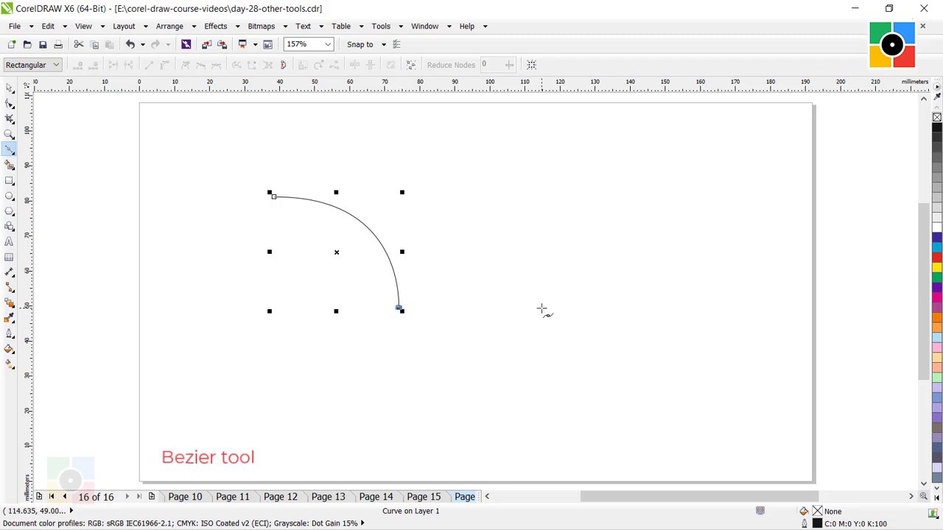
Continue the Bézier path with a straight segment to x about 115 mm, then a curve rising to about (145, 81) mm.
{"action": "left_click", "coordinate": [543, 309]}
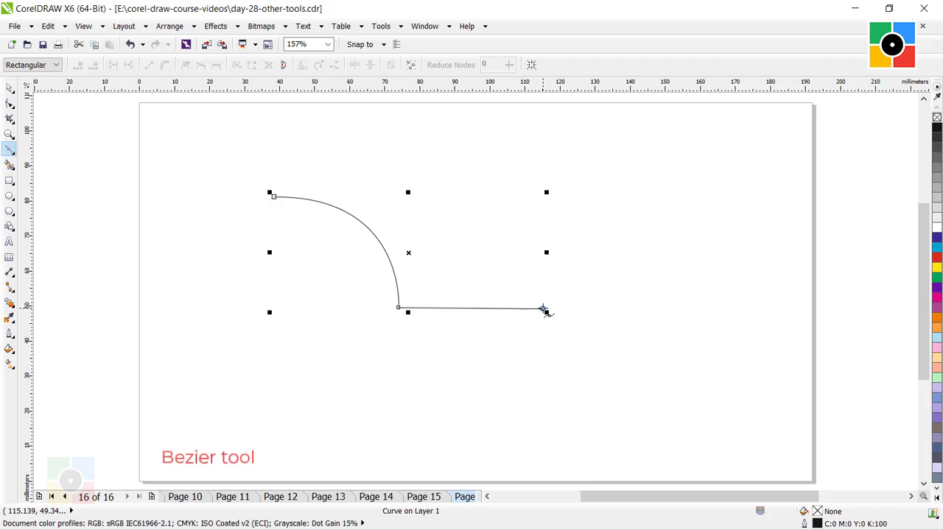
{"action": "left_click", "coordinate": [543, 310]}
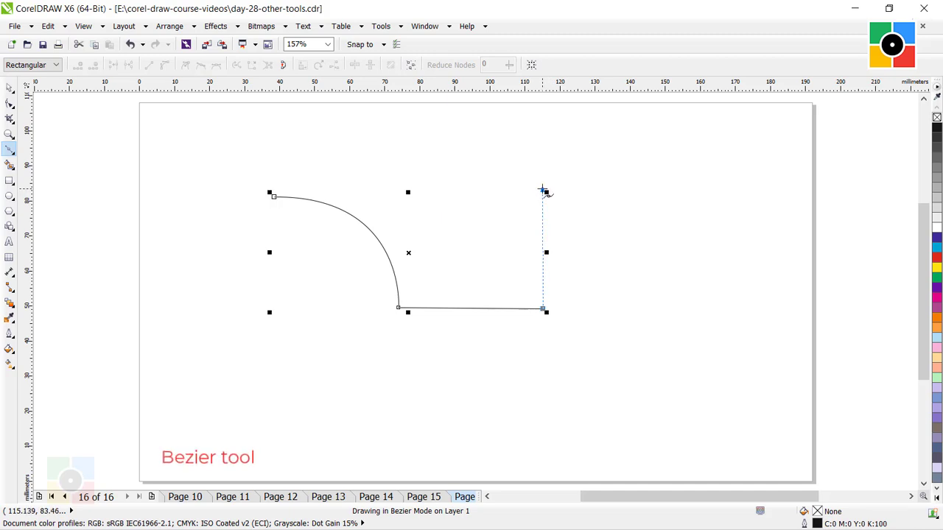
{"action": "left_click", "coordinate": [542, 191]}
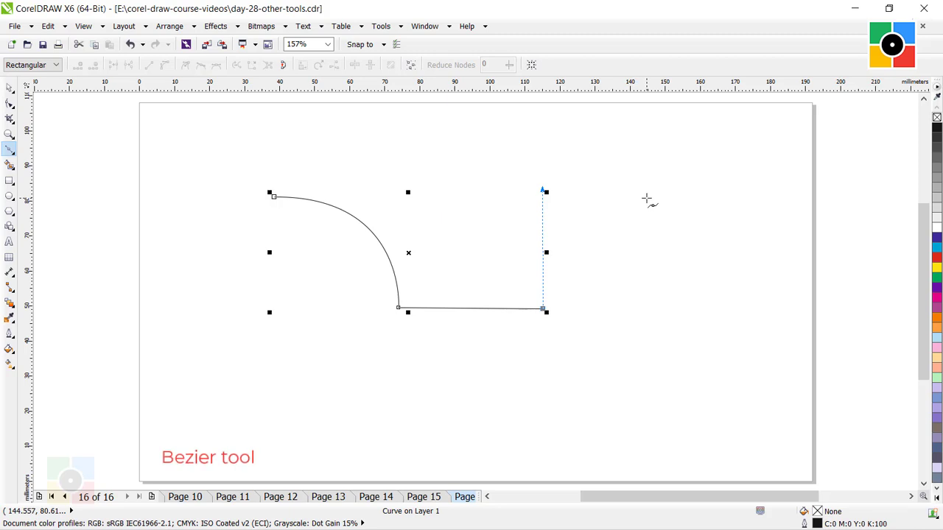
{"action": "left_click_drag", "start_coordinate": [646, 198], "coordinate": [672, 206]}
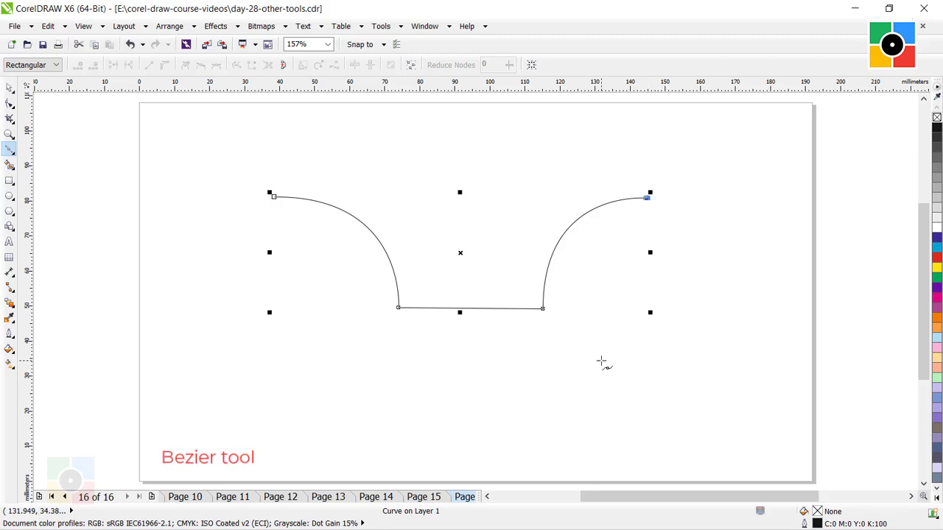
Add a straight segment down to about (127, 30) mm and an upward arch to about (60, 31) mm, then close the path at its start node.
{"action": "left_click", "coordinate": [585, 375]}
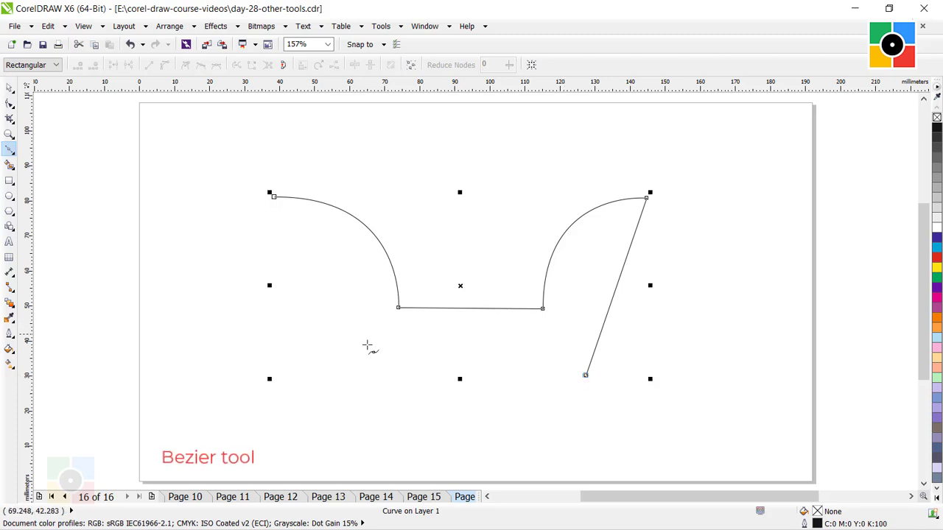
{"action": "left_click", "coordinate": [585, 375]}
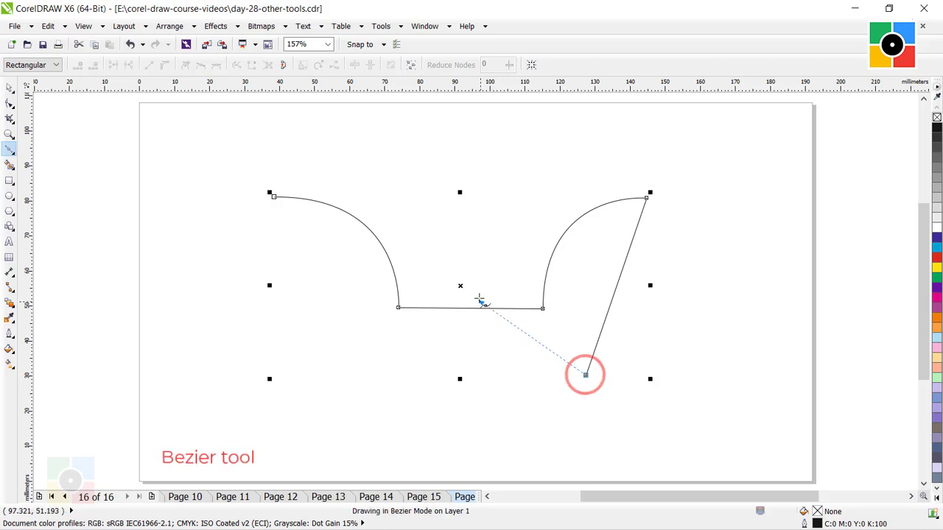
{"action": "left_click_drag", "start_coordinate": [460, 272], "coordinate": [460, 273]}
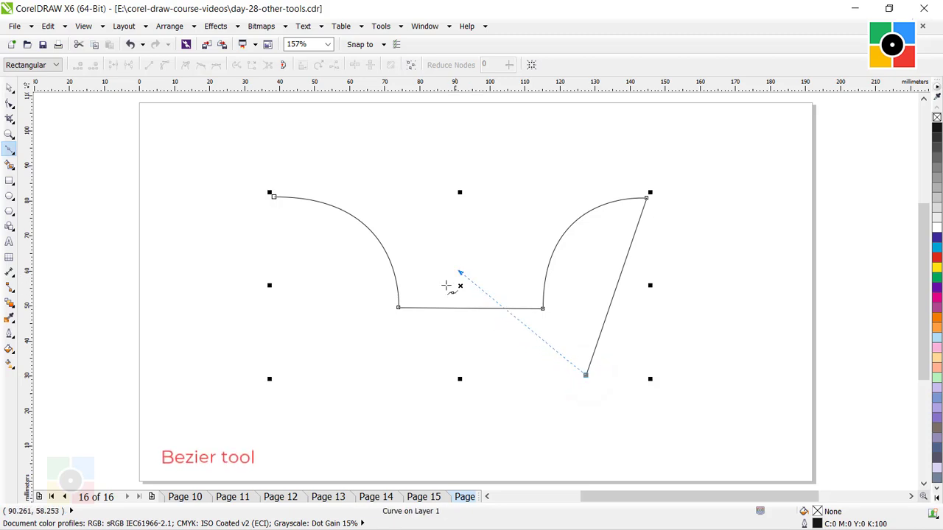
{"action": "left_click", "coordinate": [349, 373]}
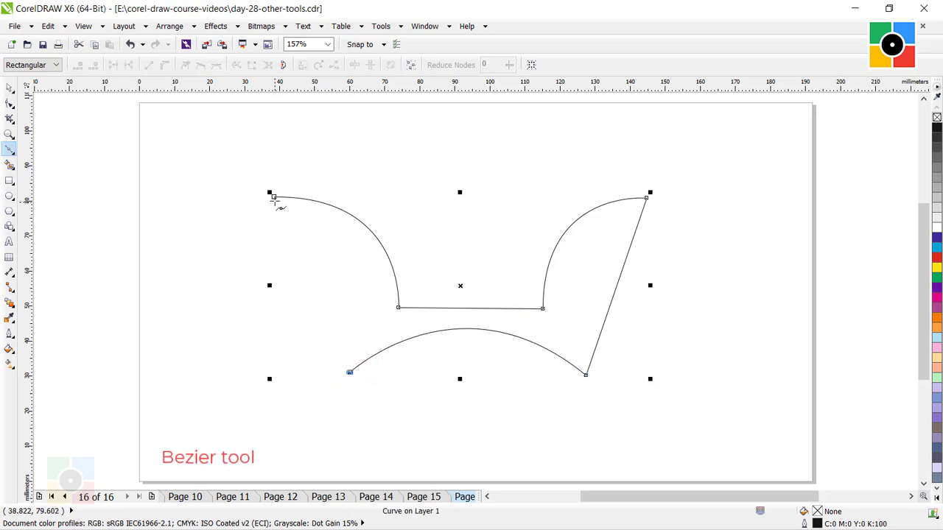
{"action": "left_click", "coordinate": [273, 196]}
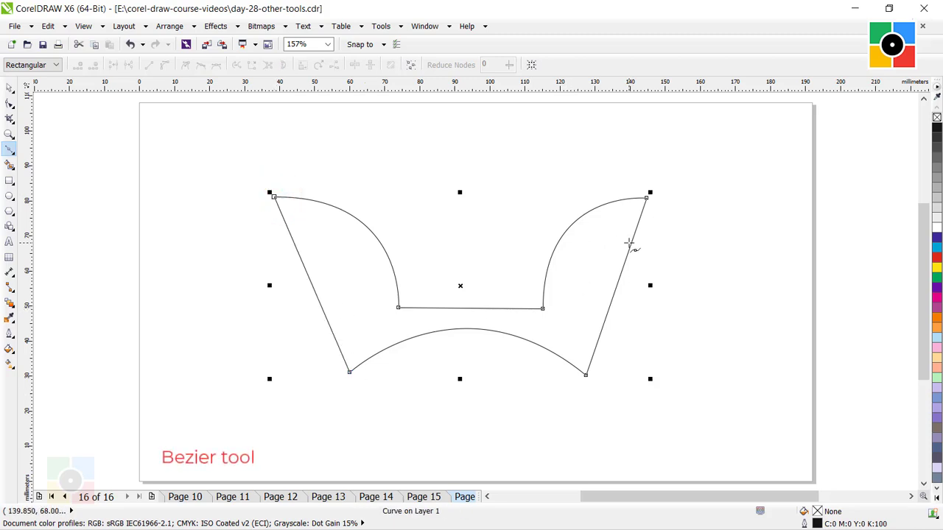
Fill the closed Bézier shape with light blue and deselect it.
{"action": "left_click", "coordinate": [7, 90]}
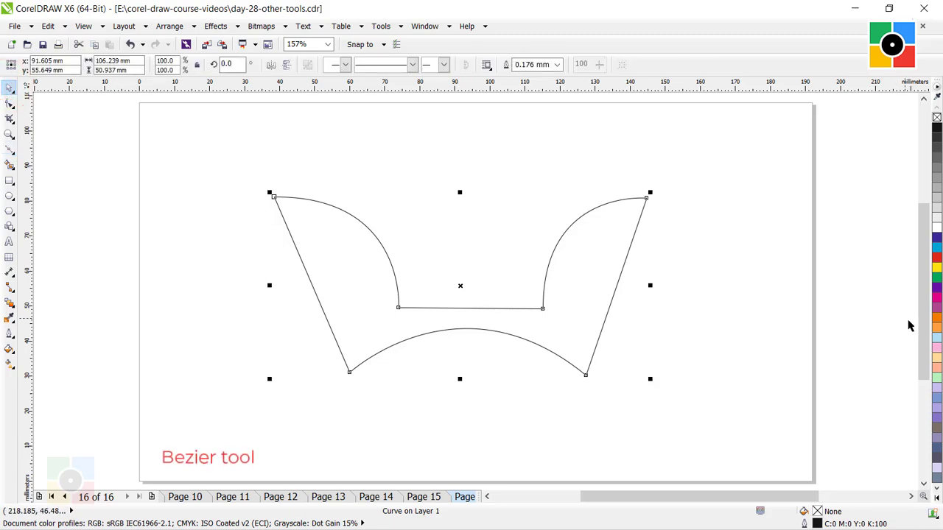
{"action": "left_click", "coordinate": [936, 337]}
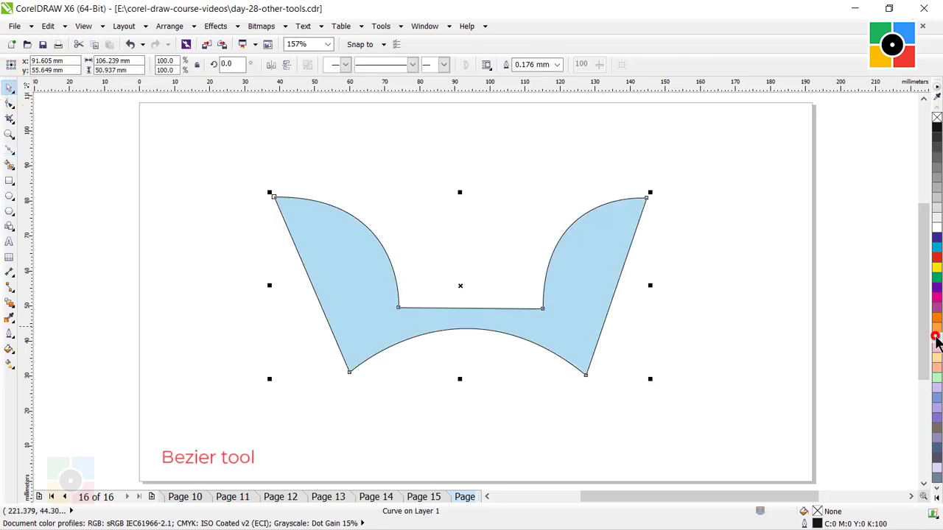
{"action": "left_click", "coordinate": [716, 246]}
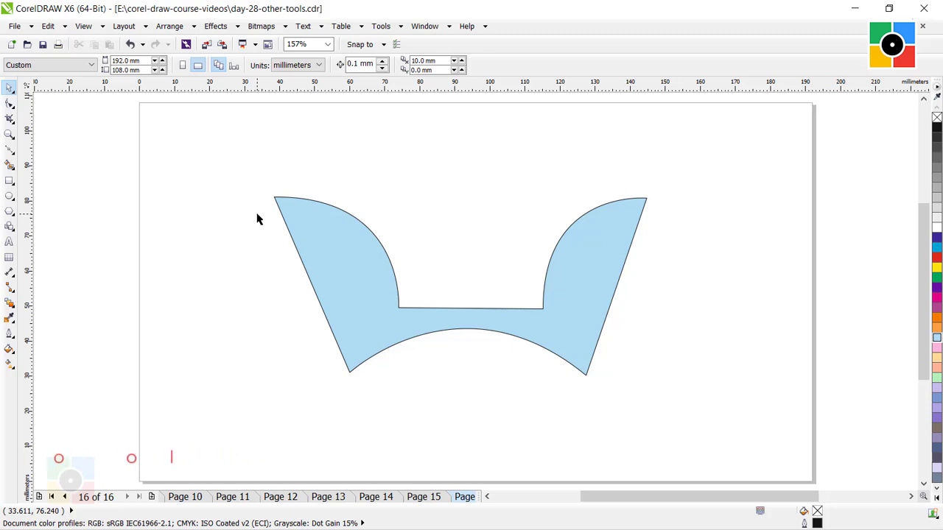
{"action": "left_click", "coordinate": [714, 245]}
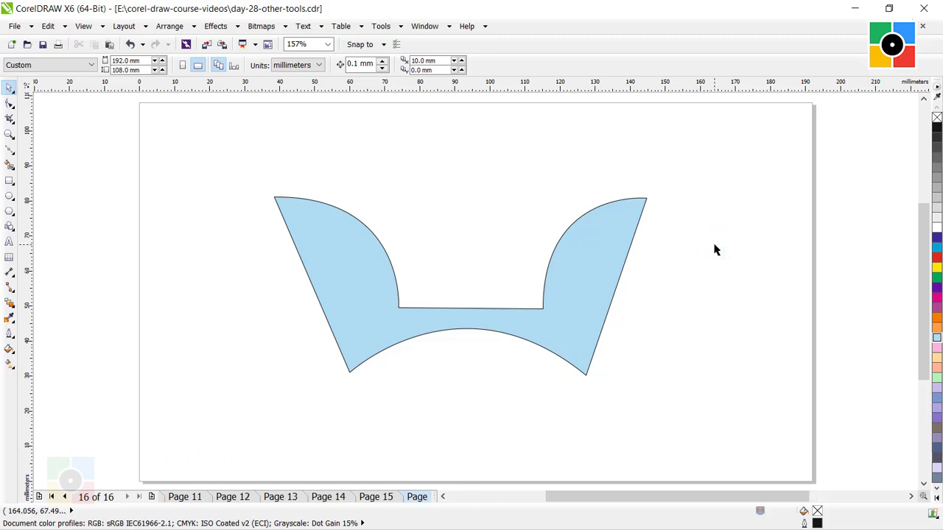